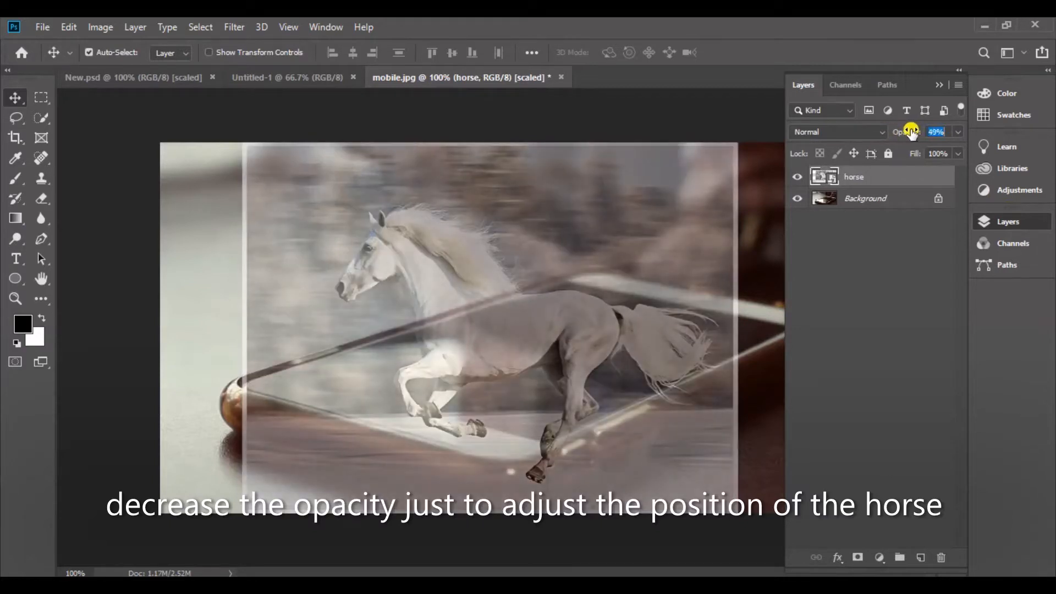
# Shrink and reposition the horse layer over the phone screen at 44% opacity, and restore its opacity to 100%
pyautogui.moveTo(908, 132); pyautogui.dragTo(907, 132)
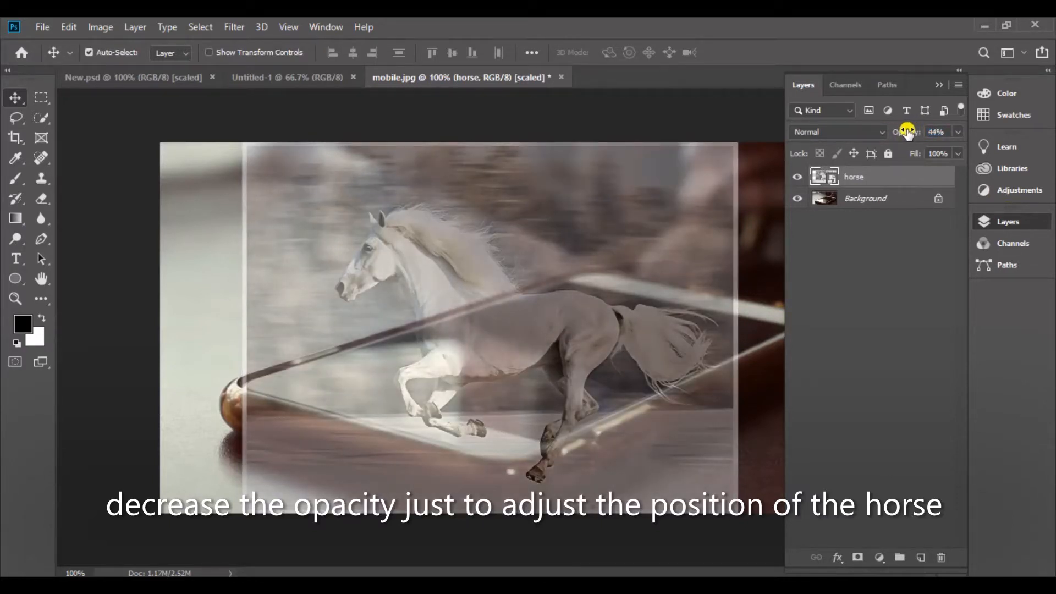
pyautogui.hotkey('ctrl', 't')
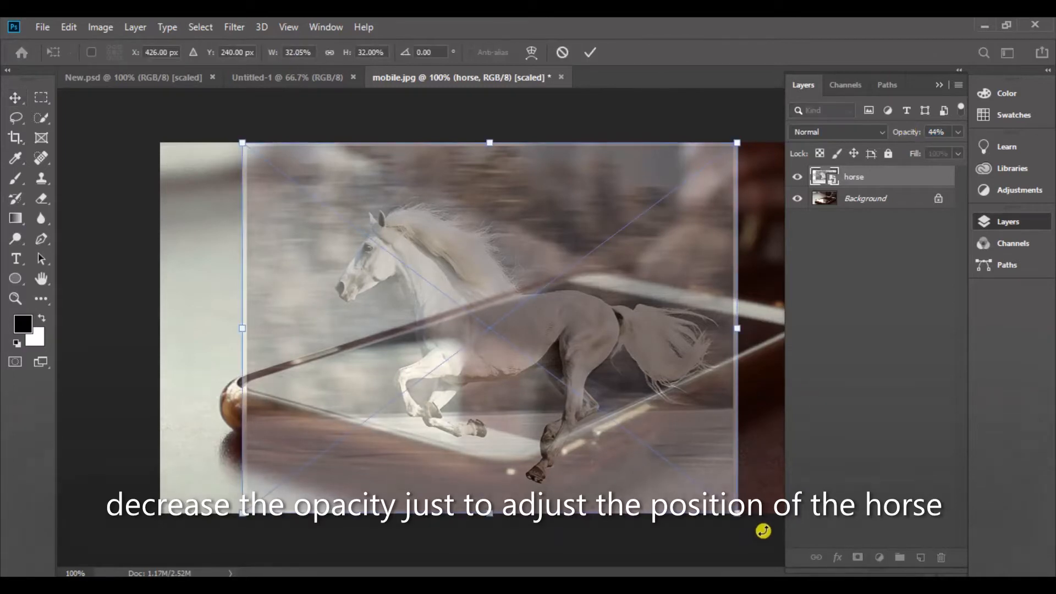
pyautogui.moveTo(491, 319); pyautogui.dragTo(511, 246)
pyautogui.moveTo(263, 442); pyautogui.dragTo(296, 425)
pyautogui.moveTo(451, 335); pyautogui.dragTo(481, 346)
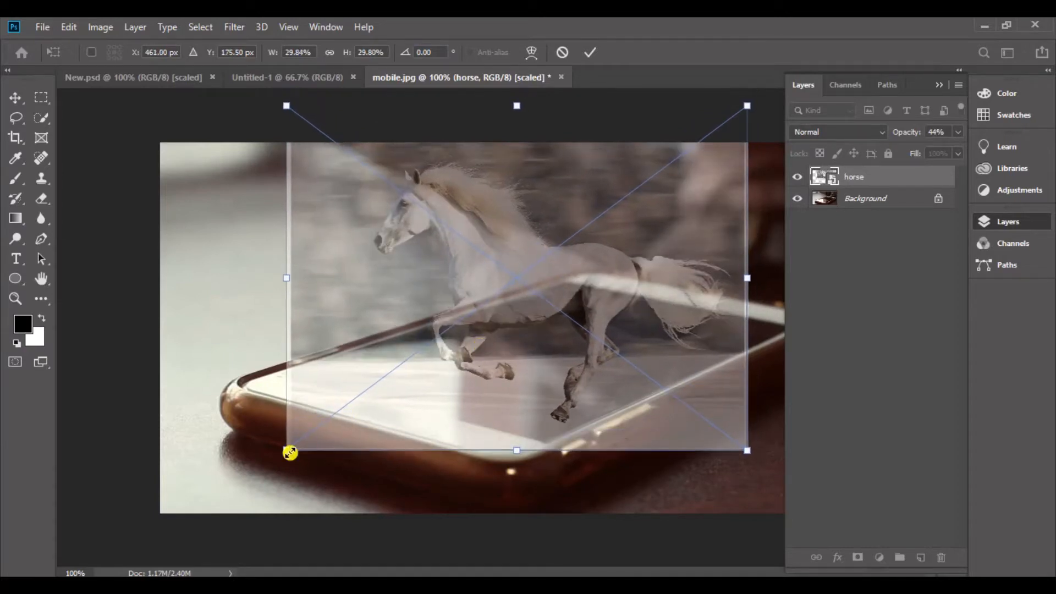
pyautogui.moveTo(287, 447); pyautogui.dragTo(309, 436)
pyautogui.moveTo(413, 384); pyautogui.dragTo(410, 388)
pyautogui.press('Return')
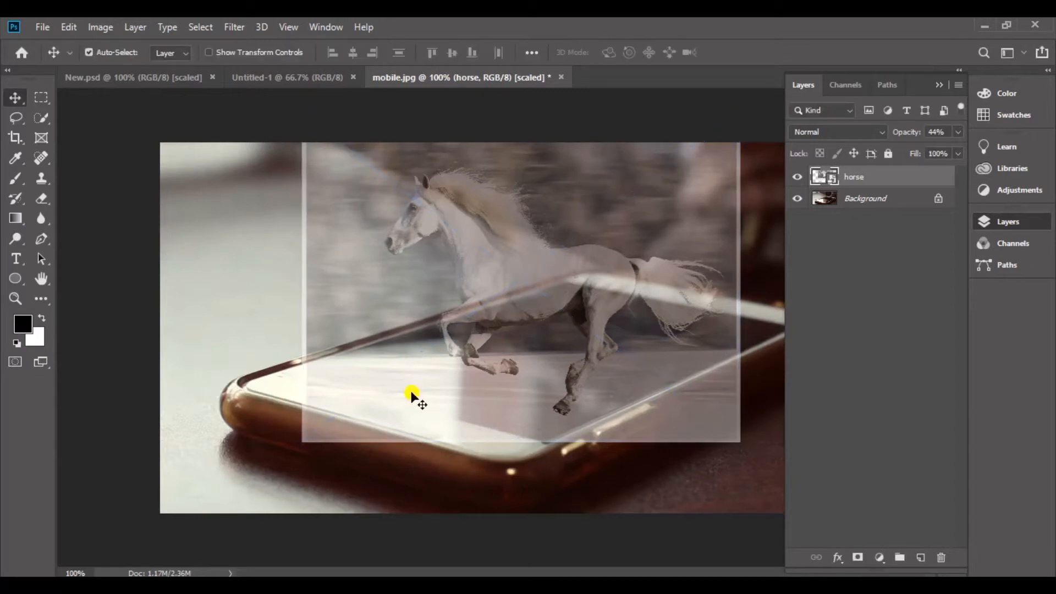
pyautogui.moveTo(907, 132); pyautogui.dragTo(1052, 116)
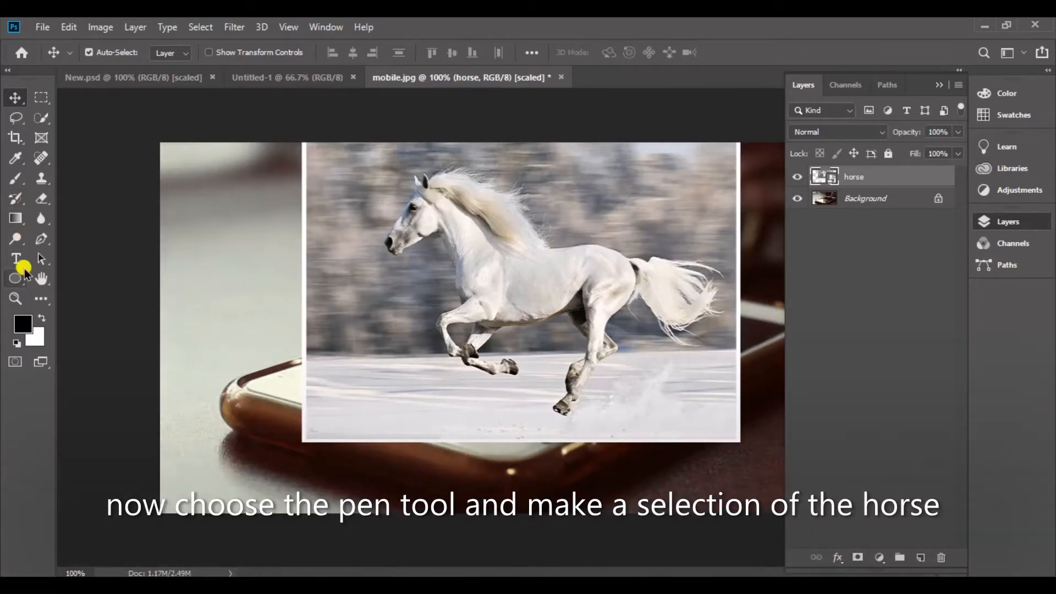
# Start a Pen tool path at the horse's nostril and trace the face, both ears and the upper mane, ignoring flyaway hair
pyautogui.click(43, 243)
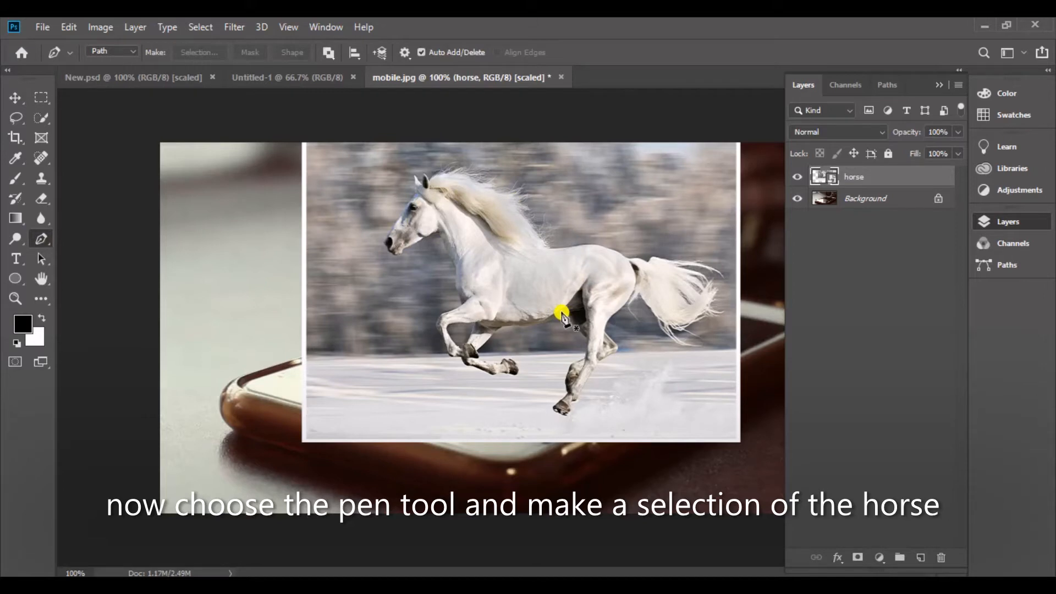
pyautogui.hotkey('ctrl', '+')
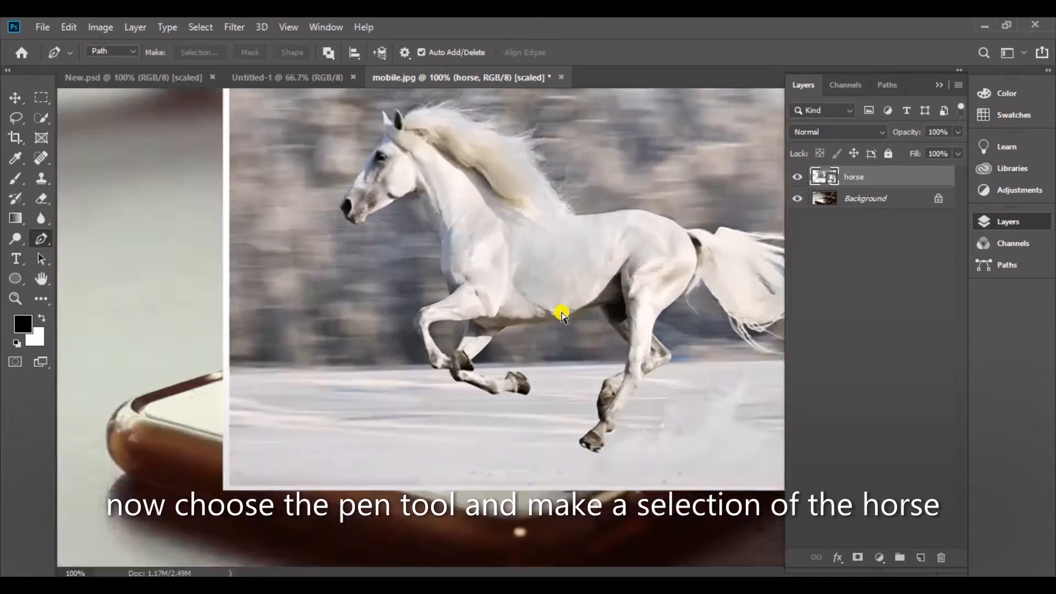
pyautogui.hotkey('ctrl', '+')
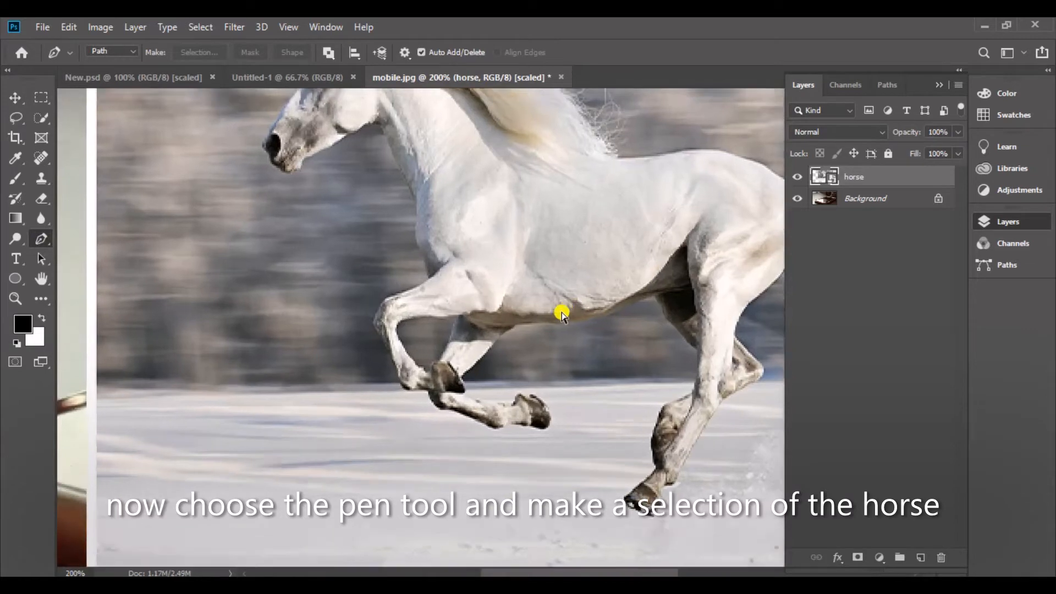
pyautogui.doubleClick(940, 88)
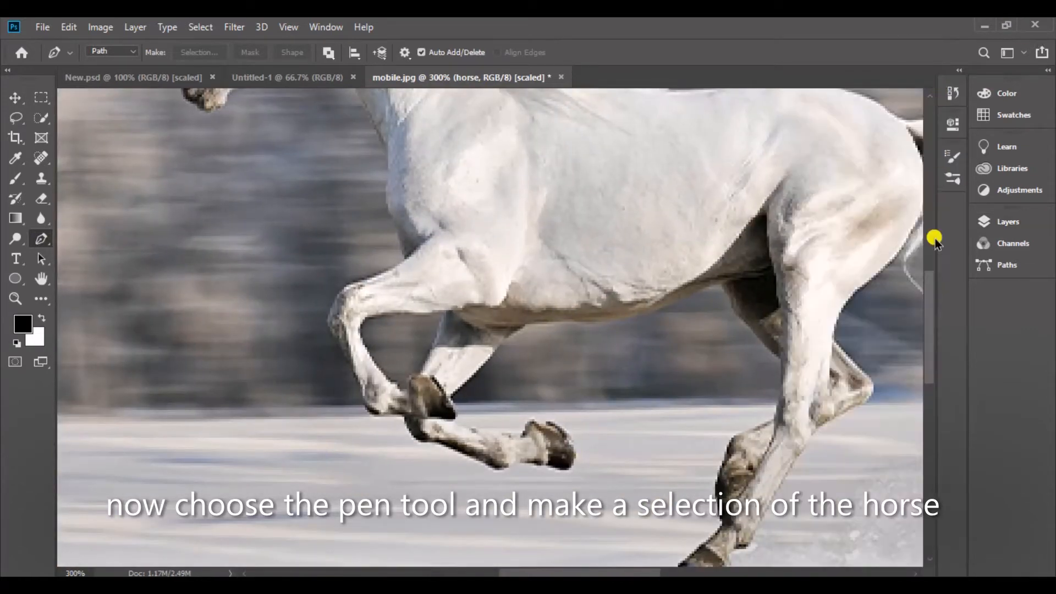
pyautogui.scroll(5, 933, 272)
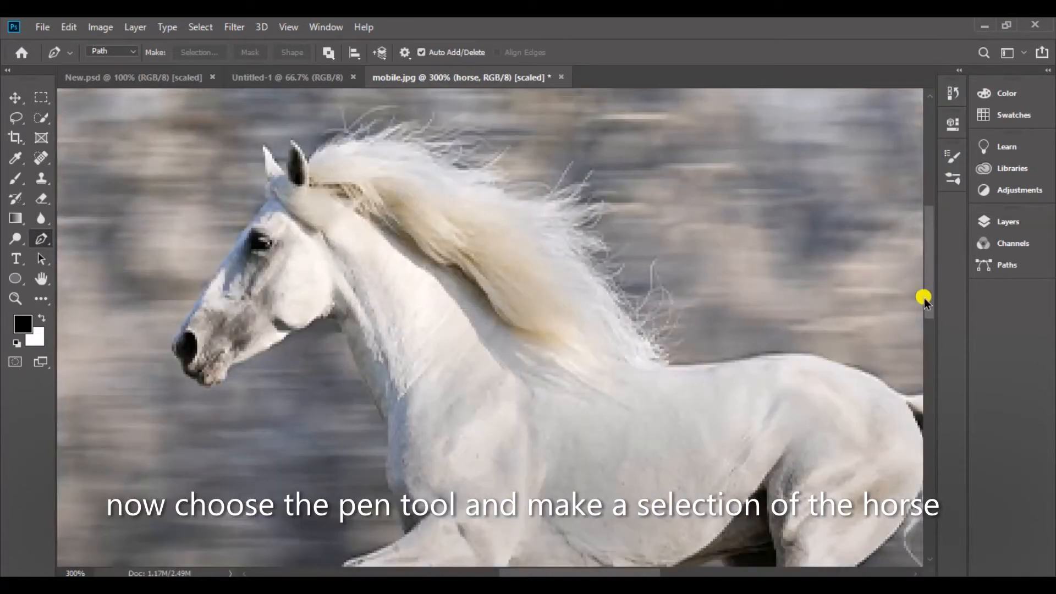
pyautogui.click(175, 342)
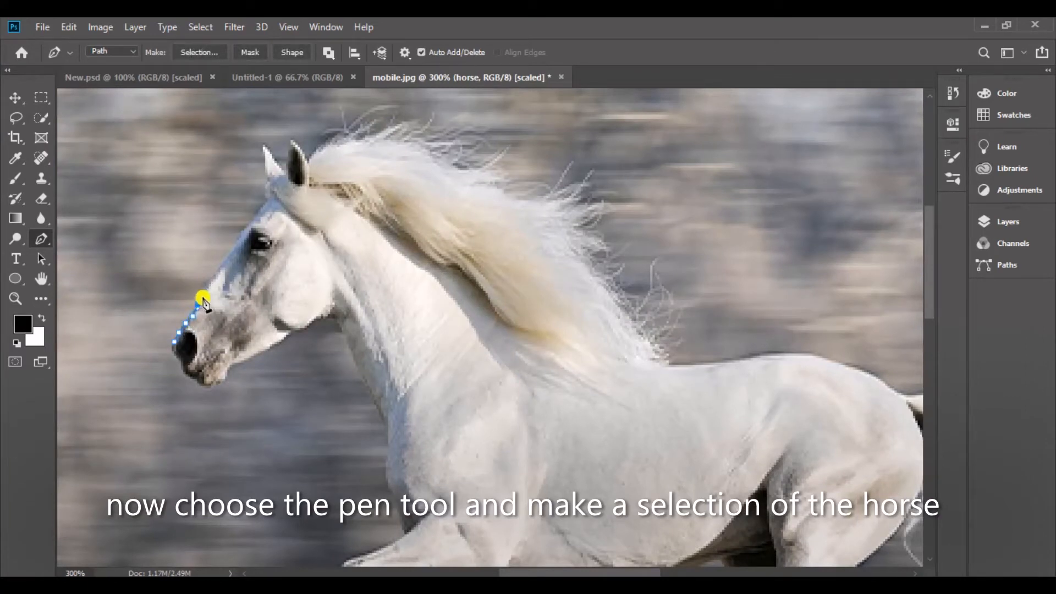
pyautogui.moveTo(205, 297)
pyautogui.mouseDown()
pyautogui.moveTo(271, 200)
pyautogui.moveTo(264, 147)
pyautogui.moveTo(287, 181)
pyautogui.moveTo(297, 147)
pyautogui.moveTo(309, 173)
pyautogui.moveTo(314, 156)
pyautogui.moveTo(330, 151)
pyautogui.moveTo(306, 159)
pyautogui.moveTo(343, 146)
pyautogui.moveTo(426, 161)
pyautogui.mouseUp()
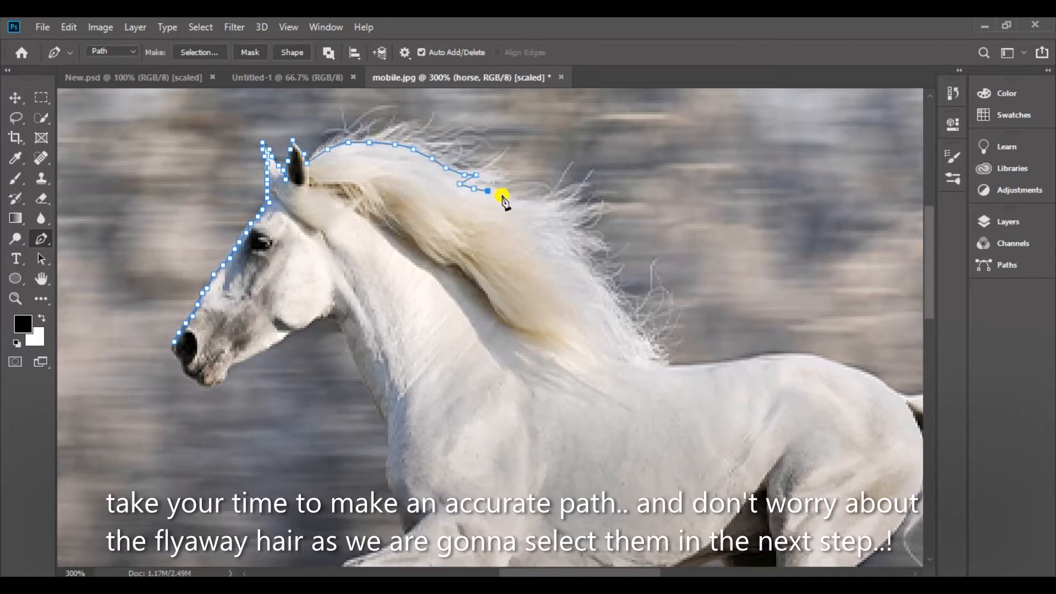
# Continue the path down the mane, along the back, and around the solid part of the tail including its inner gap
pyautogui.moveTo(557, 222); pyautogui.dragTo(596, 290)
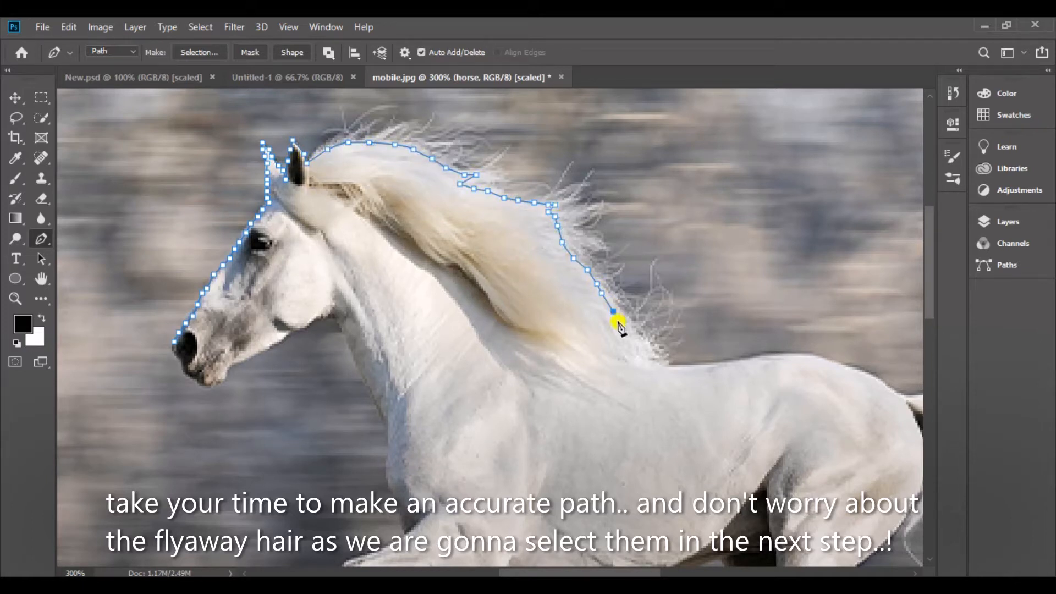
pyautogui.moveTo(657, 363)
pyautogui.mouseDown()
pyautogui.moveTo(783, 357)
pyautogui.moveTo(848, 368)
pyautogui.moveTo(898, 401)
pyautogui.moveTo(898, 318)
pyautogui.moveTo(512, 198)
pyautogui.moveTo(559, 210)
pyautogui.moveTo(608, 203)
pyautogui.moveTo(643, 223)
pyautogui.mouseUp()
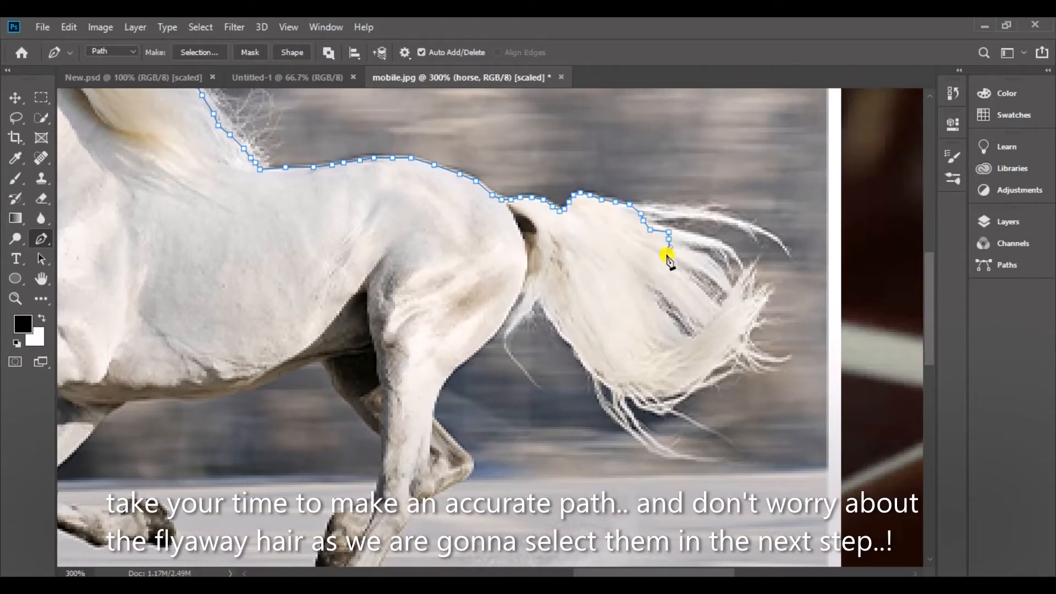
pyautogui.moveTo(734, 329)
pyautogui.mouseDown()
pyautogui.moveTo(692, 377)
pyautogui.moveTo(626, 390)
pyautogui.moveTo(546, 311)
pyautogui.moveTo(529, 310)
pyautogui.moveTo(534, 285)
pyautogui.mouseUp()
pyautogui.moveTo(541, 242); pyautogui.dragTo(522, 242)
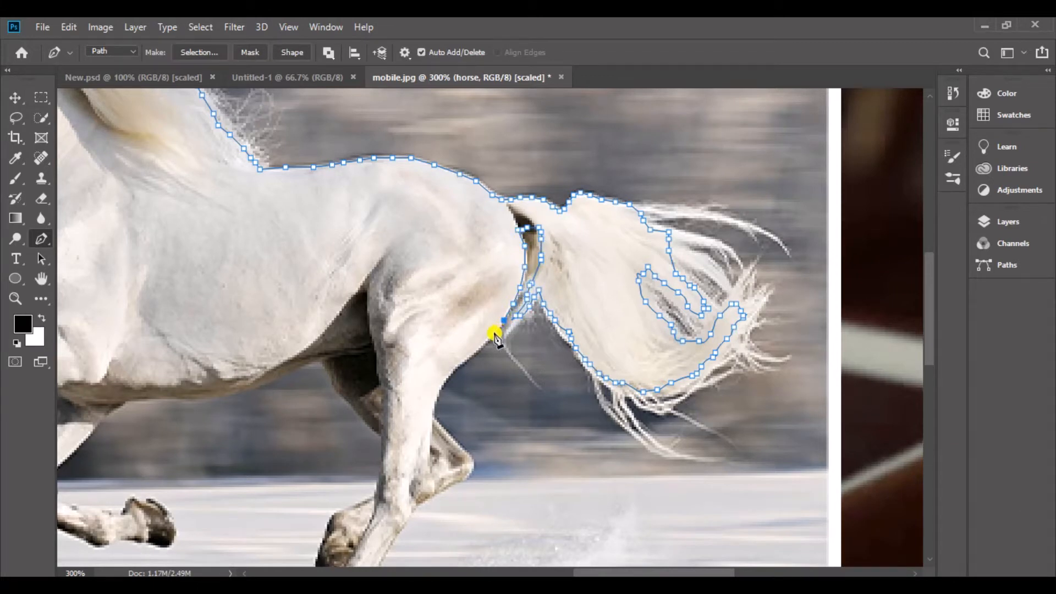
# Trace the path from the base of the tail down the rump and around the hock to the lower hind leg
pyautogui.moveTo(495, 335)
pyautogui.mouseDown()
pyautogui.moveTo(444, 380)
pyautogui.moveTo(433, 414)
pyautogui.moveTo(430, 461)
pyautogui.moveTo(447, 436)
pyautogui.moveTo(464, 452)
pyautogui.mouseUp()
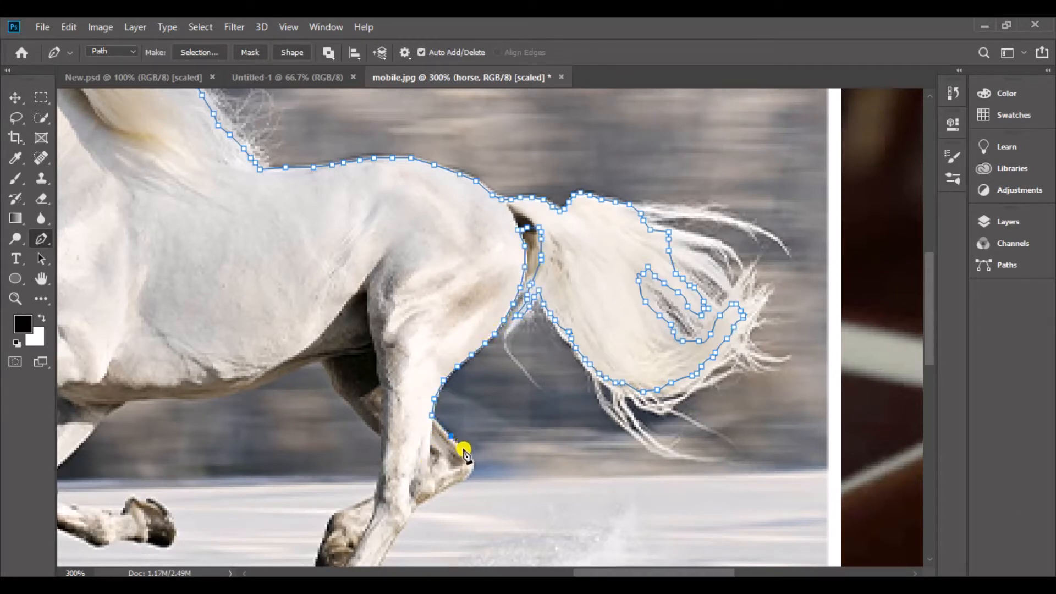
pyautogui.click(432, 496)
pyautogui.click(413, 507)
pyautogui.moveTo(930, 358); pyautogui.dragTo(929, 402)
pyautogui.click(408, 349)
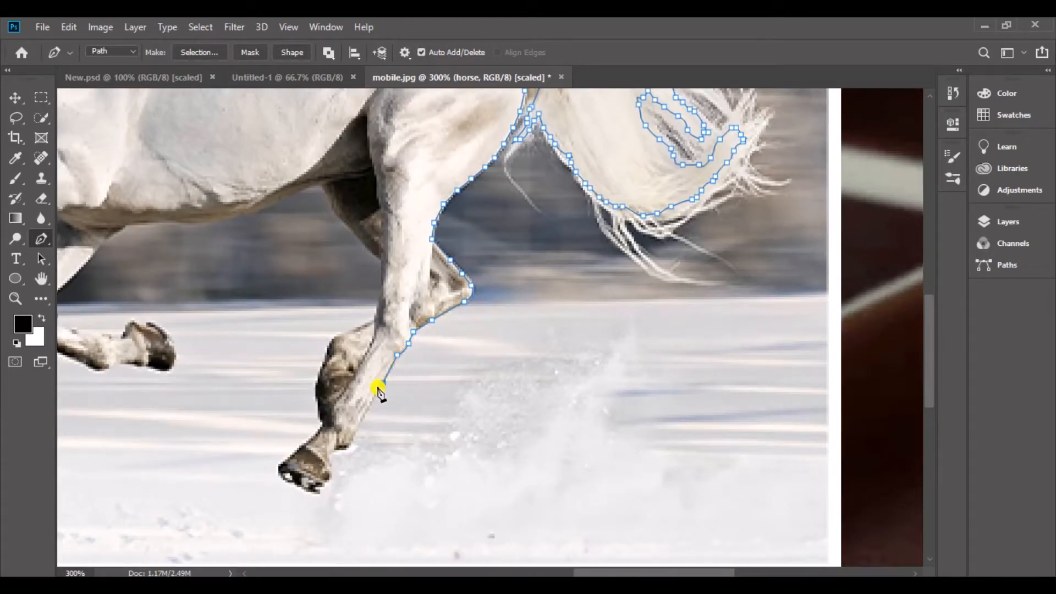
pyautogui.hotkey('ctrl', 'z')
# Extend the path down the back of the lower hind leg and around its hoof
pyautogui.click(354, 431)
pyautogui.click(348, 445)
pyautogui.click(341, 447)
pyautogui.click(330, 452)
pyautogui.click(330, 469)
pyautogui.click(318, 494)
pyautogui.click(276, 471)
pyautogui.click(298, 450)
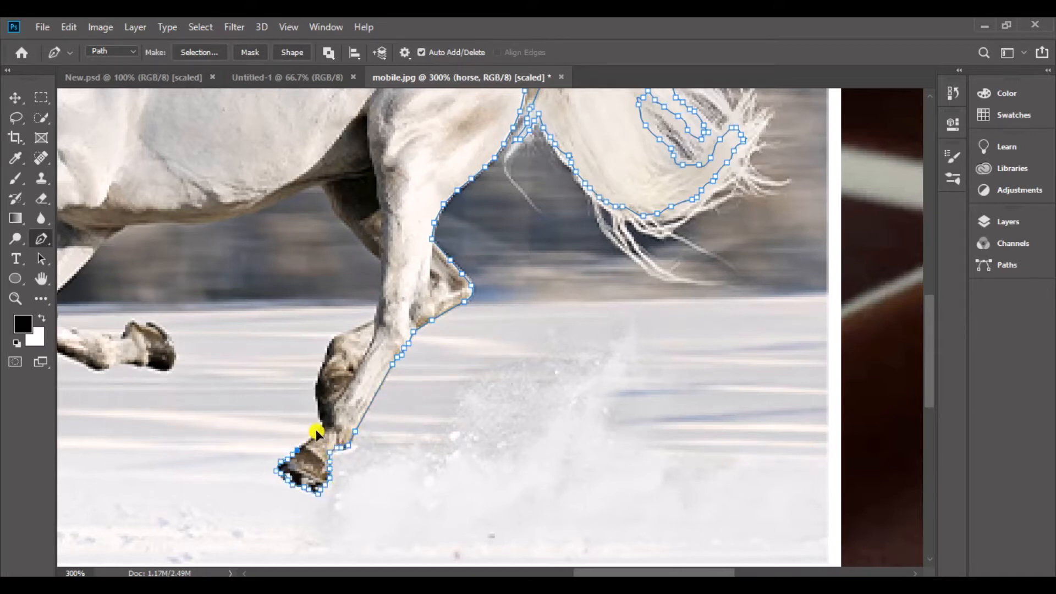
# Trace the path from the hind hoof up the front edge of the lower hind legs
pyautogui.click(306, 441)
pyautogui.click(325, 421)
pyautogui.click(316, 389)
pyautogui.click(325, 352)
pyautogui.click(329, 341)
pyautogui.click(351, 332)
pyautogui.click(374, 320)
pyautogui.moveTo(381, 290); pyautogui.dragTo(382, 277)
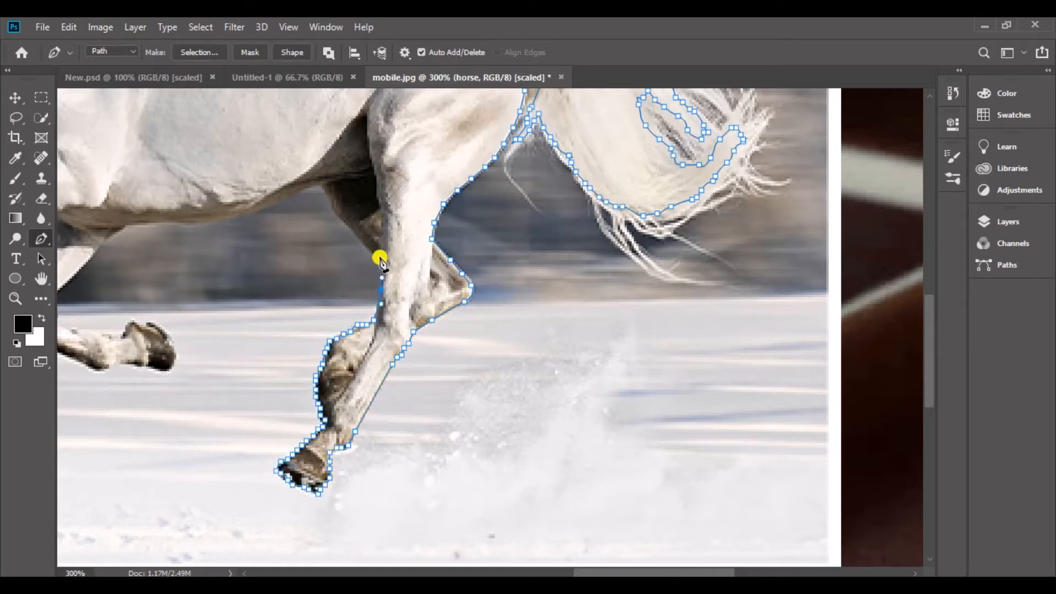
# Continue the path up the front of the far hind thigh to the rear of the belly
pyautogui.click(381, 260)
pyautogui.click(359, 239)
pyautogui.click(343, 223)
pyautogui.click(329, 202)
pyautogui.click(321, 186)
pyautogui.click(306, 188)
pyautogui.click(297, 195)
pyautogui.click(286, 200)
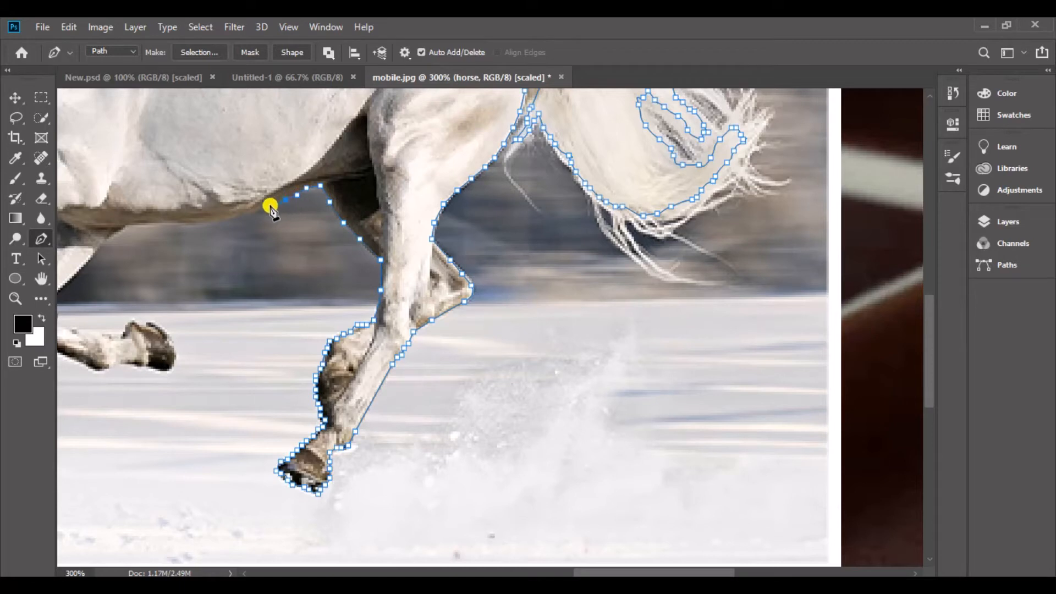
# Trace the underside of the belly forward to the top of the far foreleg
pyautogui.click(263, 211)
pyautogui.click(221, 220)
pyautogui.click(188, 225)
pyautogui.click(169, 222)
pyautogui.click(153, 221)
pyautogui.click(127, 223)
pyautogui.click(100, 248)
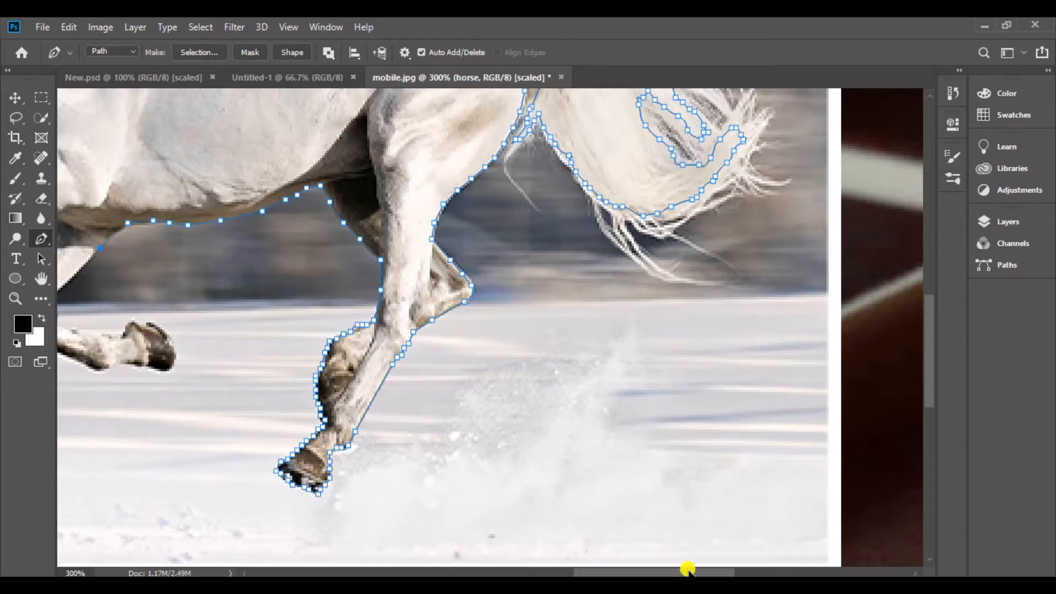
# Continue the path down the far foreleg, around the front hooves, and up the shin of the near foreleg
pyautogui.moveTo(687, 569); pyautogui.dragTo(600, 570)
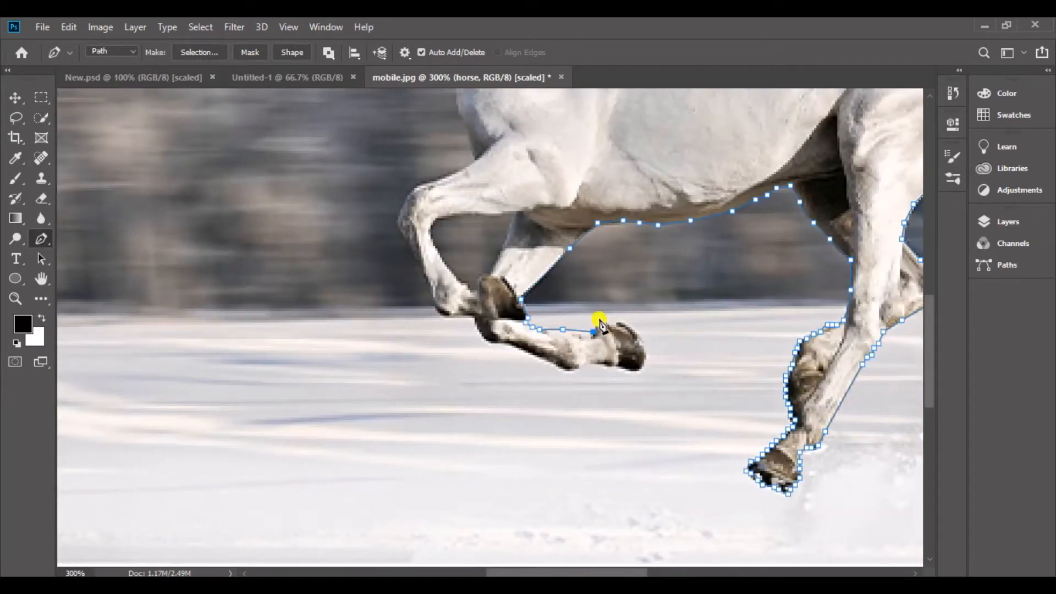
pyautogui.click(547, 359)
pyautogui.click(525, 349)
pyautogui.click(488, 343)
pyautogui.click(477, 329)
pyautogui.click(451, 315)
pyautogui.click(435, 302)
pyautogui.click(427, 285)
pyautogui.click(421, 266)
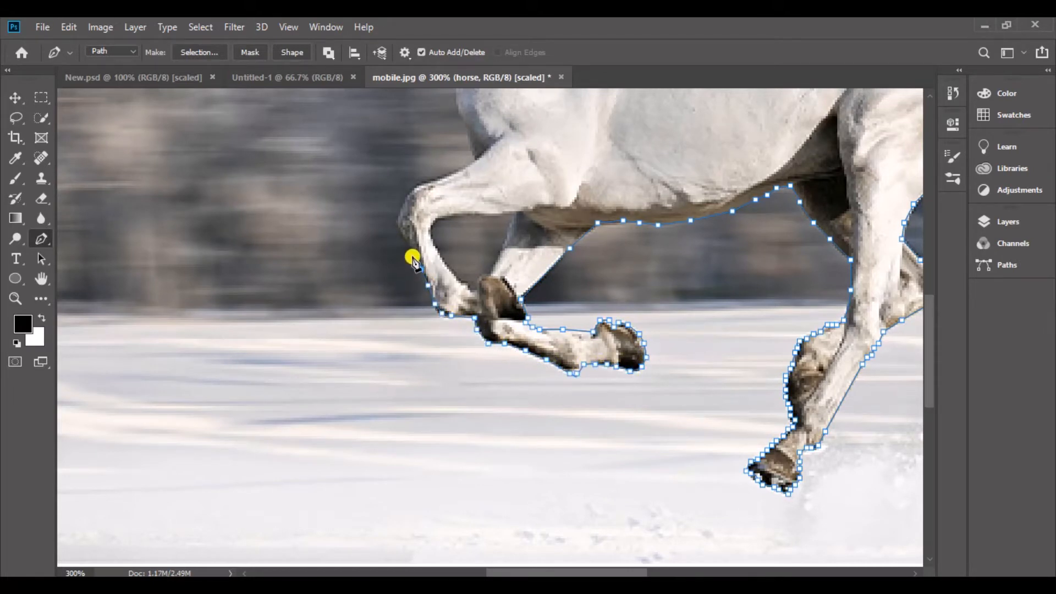
# Trace around the bent front knee and along the upper edge of the forearm to the chest
pyautogui.click(398, 237)
pyautogui.click(398, 222)
pyautogui.click(400, 209)
pyautogui.click(410, 196)
pyautogui.click(421, 186)
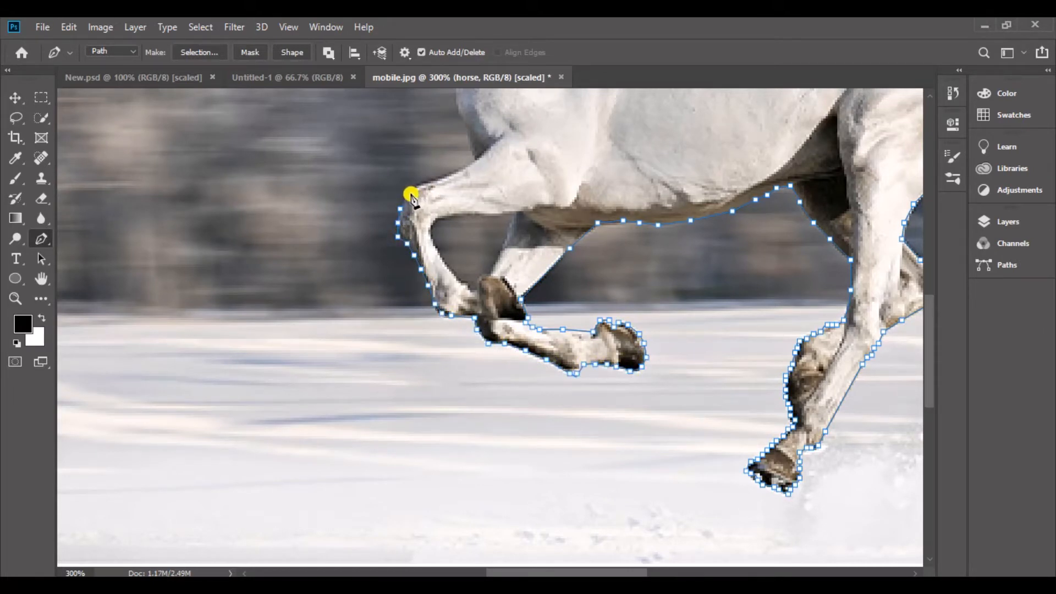
pyautogui.click(424, 185)
pyautogui.click(432, 182)
pyautogui.click(449, 176)
pyautogui.click(464, 169)
pyautogui.click(477, 160)
# Extend the path up the chest and the front of the neck to the throat
pyautogui.click(472, 145)
pyautogui.click(471, 131)
pyautogui.click(462, 113)
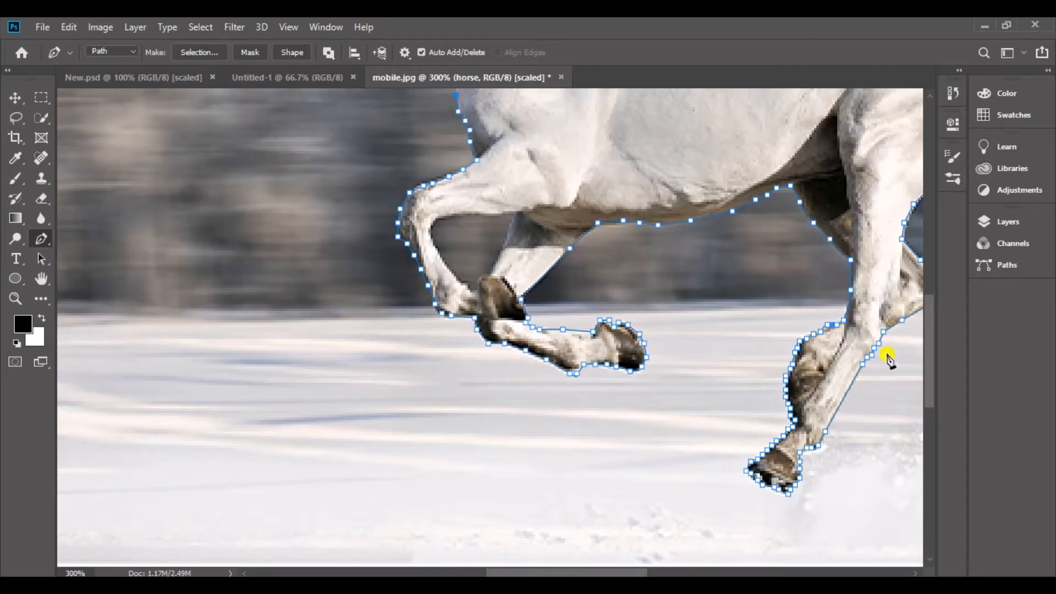
pyautogui.scroll(5, 460, 334)
pyautogui.click(458, 315)
pyautogui.click(446, 291)
pyautogui.click(435, 271)
pyautogui.click(423, 249)
pyautogui.click(418, 234)
pyautogui.click(412, 218)
pyautogui.click(409, 211)
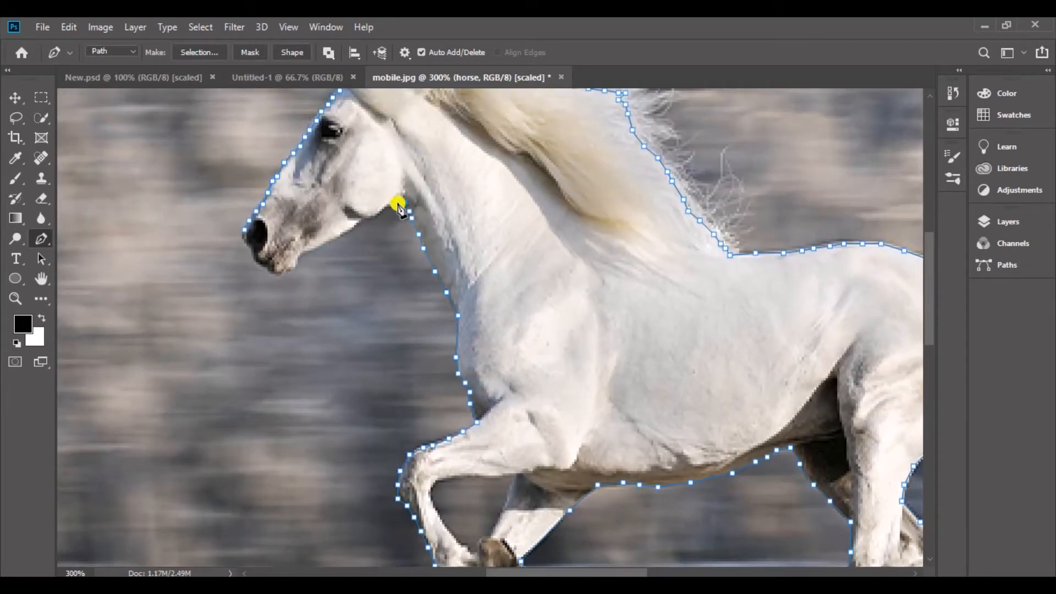
# Trace the underside of the horse's jaw from the throat to the chin
pyautogui.click(405, 202)
pyautogui.click(394, 205)
pyautogui.click(384, 209)
pyautogui.click(373, 215)
pyautogui.click(358, 217)
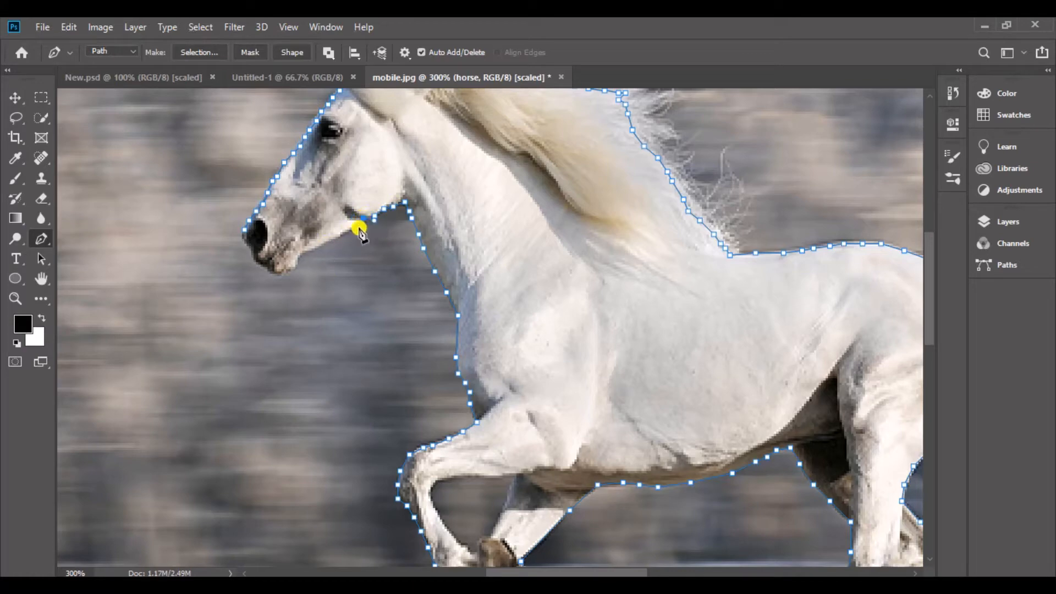
pyautogui.click(355, 223)
pyautogui.click(348, 229)
pyautogui.click(339, 235)
pyautogui.click(331, 241)
pyautogui.click(322, 245)
pyautogui.click(314, 250)
pyautogui.click(300, 255)
# Trace around the chin and mouth and close the path at the nostril
pyautogui.click(291, 273)
pyautogui.click(278, 274)
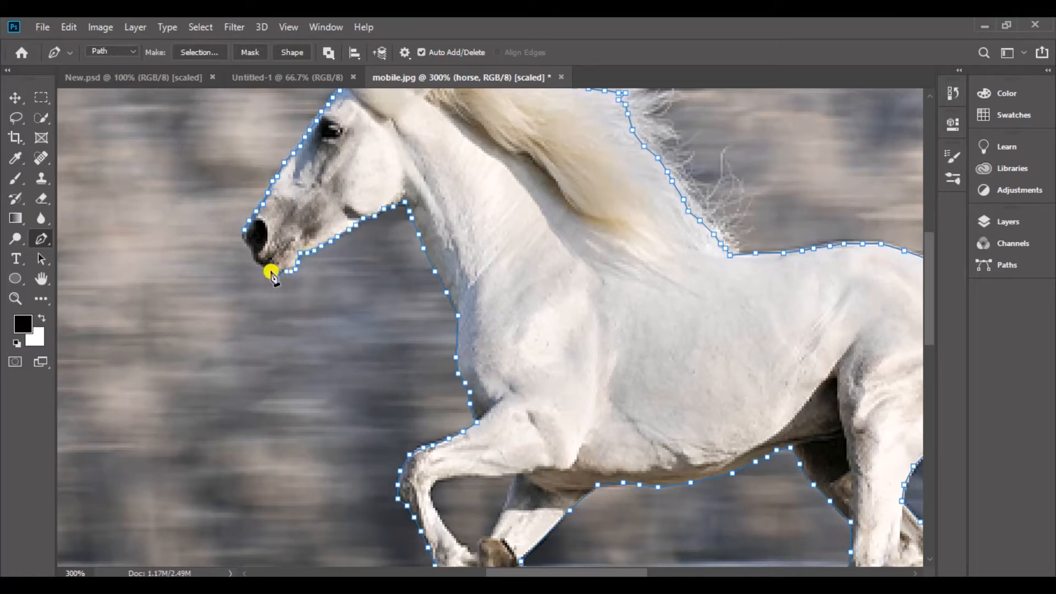
pyautogui.click(268, 268)
pyautogui.click(259, 262)
pyautogui.click(252, 254)
pyautogui.click(247, 242)
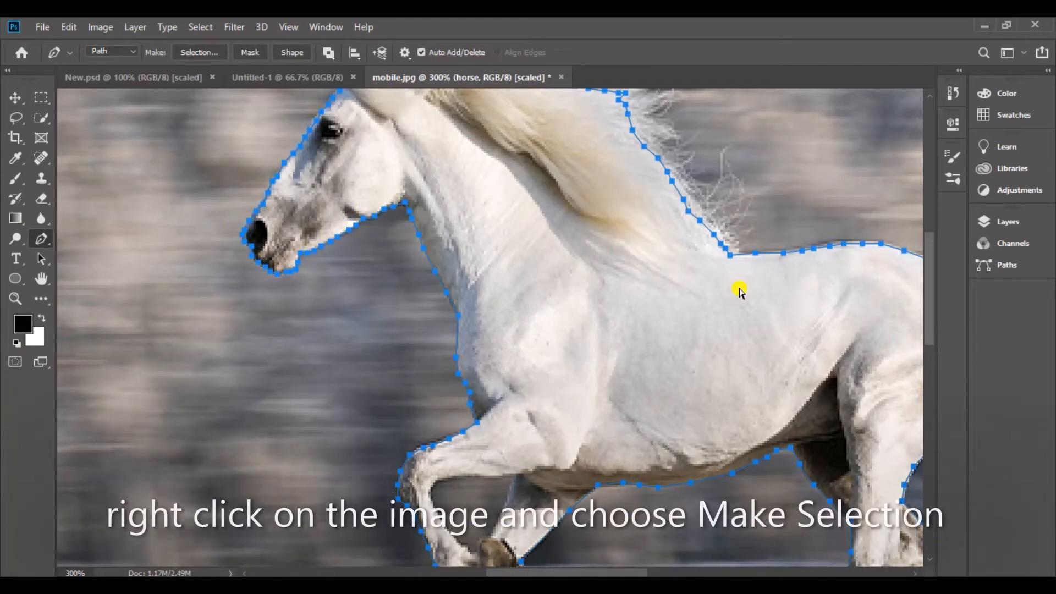
# Convert the closed horse path into a new anti-aliased selection with a 0-pixel feather radius
pyautogui.hotkey('ctrl', '0')
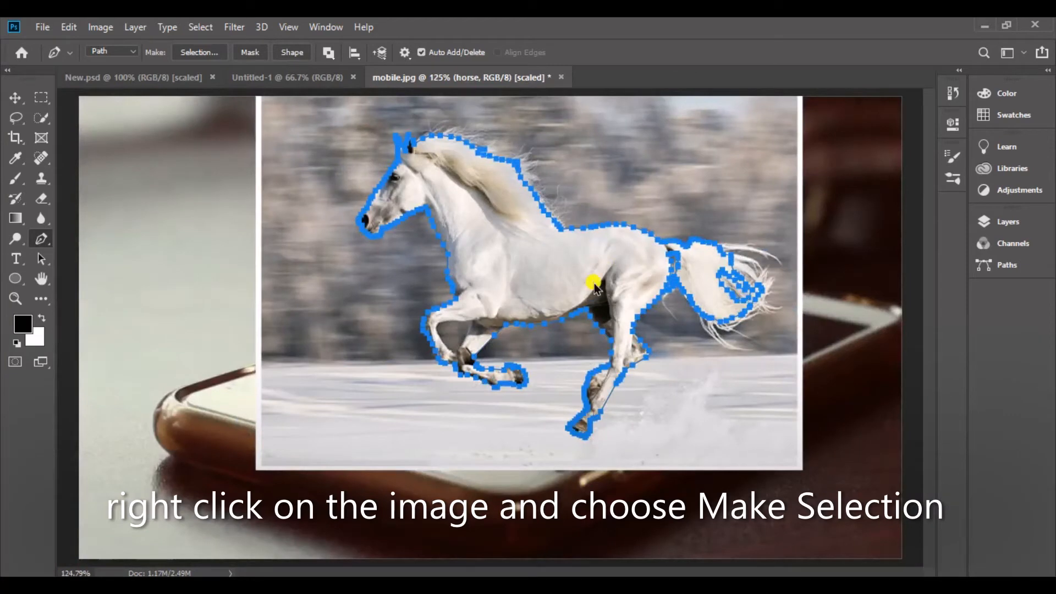
pyautogui.rightClick(595, 286)
pyautogui.click(642, 301)
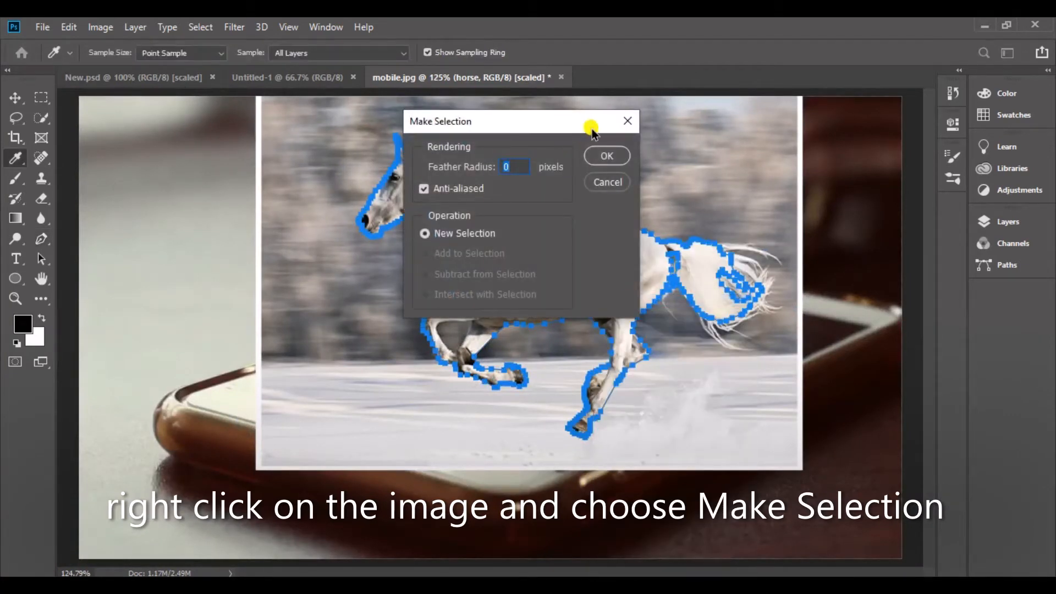
pyautogui.click(605, 156)
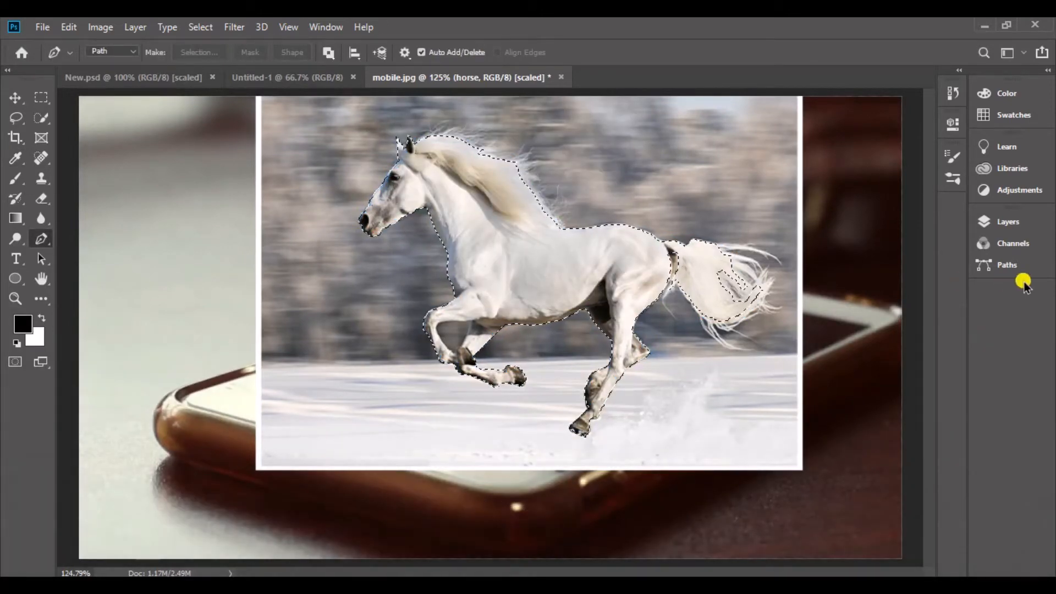
# Show the layer list and open the horse selection in Select and Mask using the Quick Selection tool
pyautogui.click(1020, 223)
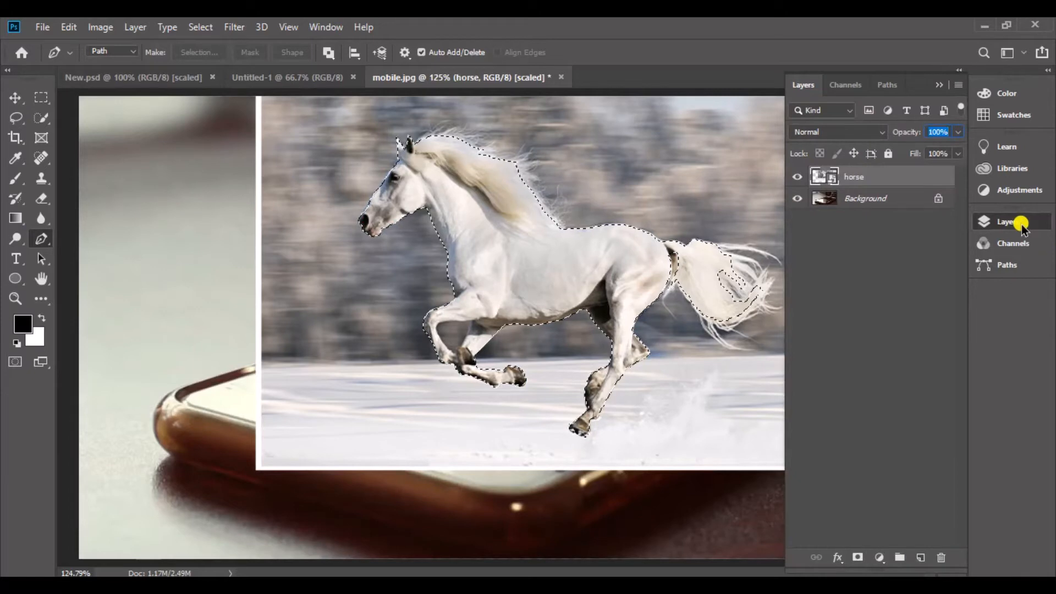
pyautogui.click(41, 118)
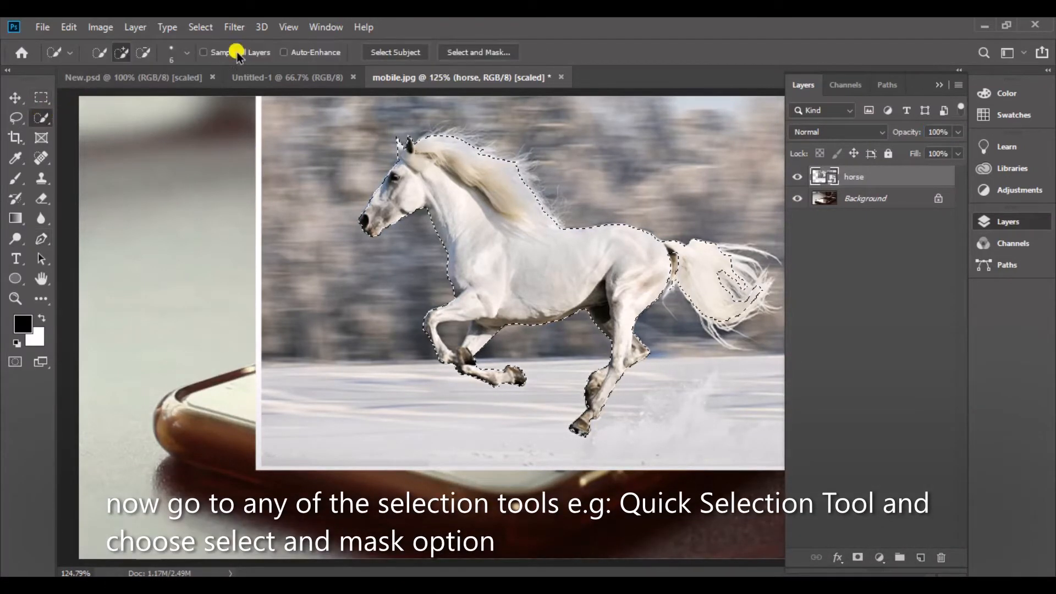
pyautogui.click(502, 54)
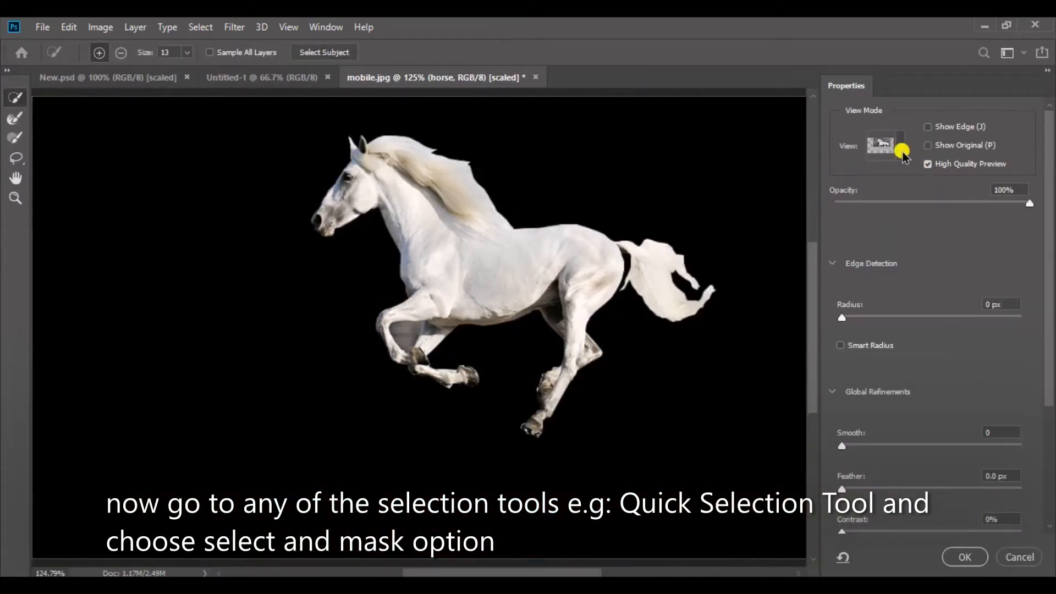
# Refine the edges of the horse's mane and tail with the Refine Edge Brush to capture the loose hair
pyautogui.click(15, 118)
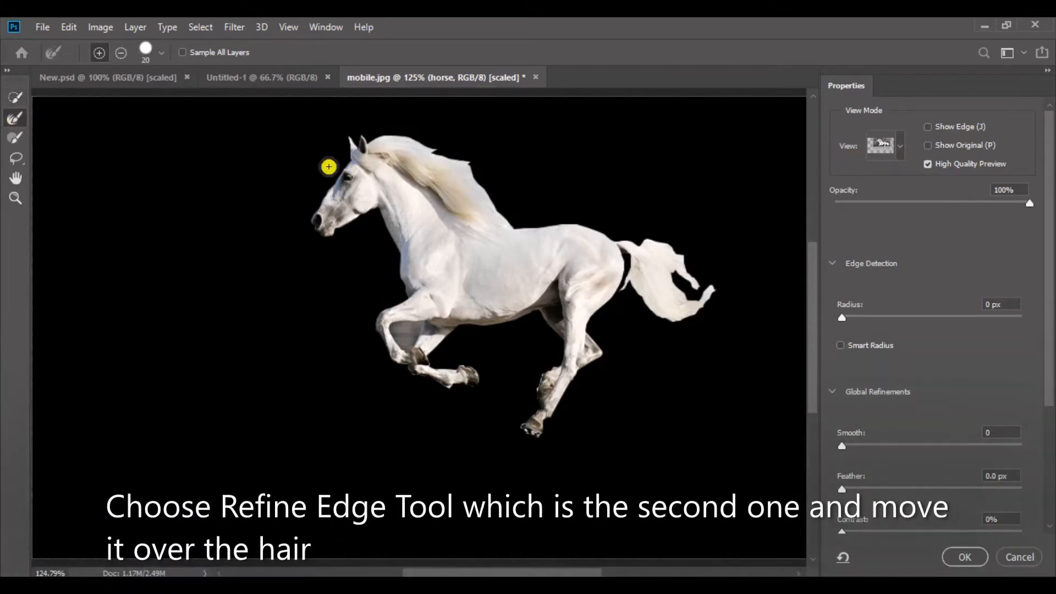
pyautogui.moveTo(375, 149)
pyautogui.mouseDown()
pyautogui.moveTo(465, 166)
pyautogui.moveTo(536, 223)
pyautogui.moveTo(497, 207)
pyautogui.moveTo(465, 157)
pyautogui.mouseUp()
pyautogui.moveTo(619, 259)
pyautogui.mouseDown()
pyautogui.moveTo(636, 257)
pyautogui.moveTo(618, 241)
pyautogui.moveTo(702, 268)
pyautogui.moveTo(670, 275)
pyautogui.moveTo(733, 325)
pyautogui.moveTo(632, 295)
pyautogui.moveTo(714, 333)
pyautogui.moveTo(698, 330)
pyautogui.moveTo(624, 258)
pyautogui.moveTo(686, 335)
pyautogui.moveTo(742, 276)
pyautogui.moveTo(721, 266)
pyautogui.moveTo(749, 243)
pyautogui.moveTo(728, 266)
pyautogui.moveTo(641, 236)
pyautogui.moveTo(724, 237)
pyautogui.moveTo(758, 288)
pyautogui.moveTo(752, 280)
pyautogui.moveTo(744, 292)
pyautogui.moveTo(731, 342)
pyautogui.moveTo(715, 337)
pyautogui.moveTo(735, 332)
pyautogui.moveTo(745, 300)
pyautogui.moveTo(698, 347)
pyautogui.moveTo(708, 347)
pyautogui.mouseUp()
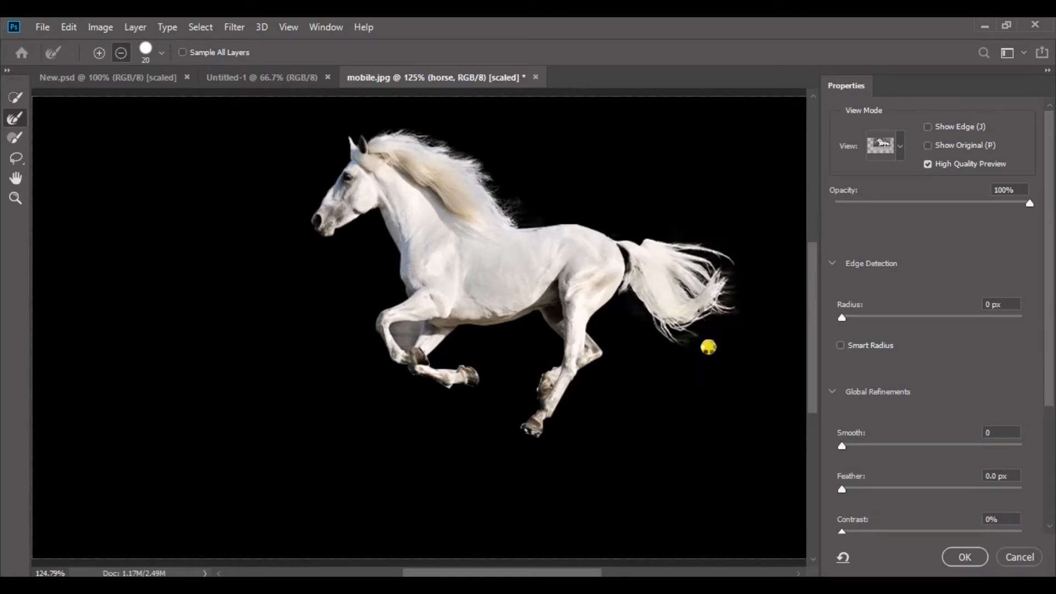
pyautogui.press('alt')
pyautogui.keyDown('alt'); pyautogui.moveTo(631, 305); pyautogui.dragTo(634, 323); pyautogui.keyUp('alt')
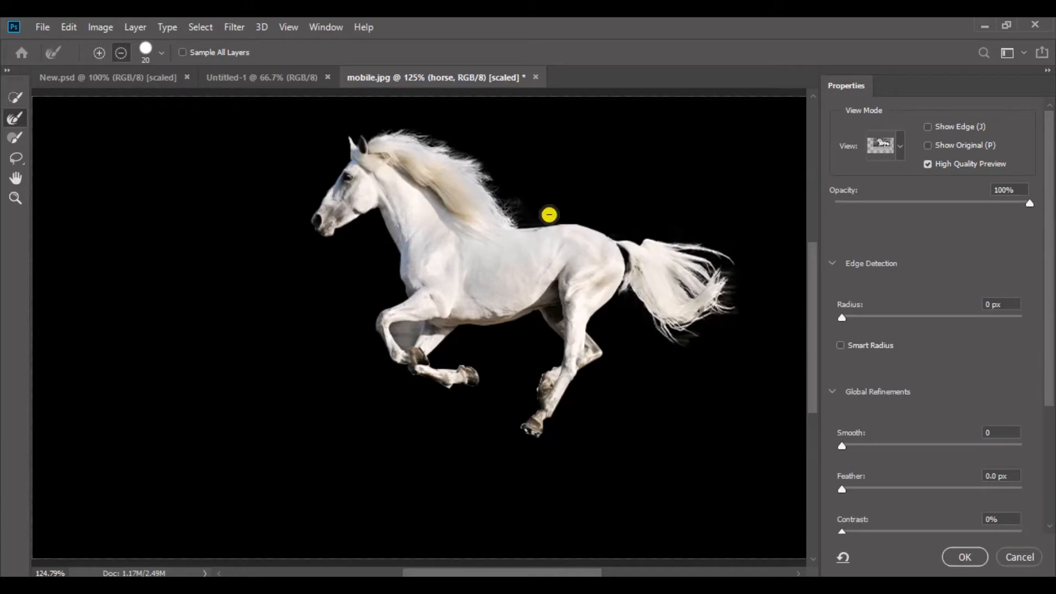
pyautogui.moveTo(483, 183)
pyautogui.mouseDown()
pyautogui.moveTo(431, 142)
pyautogui.moveTo(372, 137)
pyautogui.moveTo(469, 160)
pyautogui.moveTo(514, 200)
pyautogui.moveTo(394, 128)
pyautogui.mouseUp()
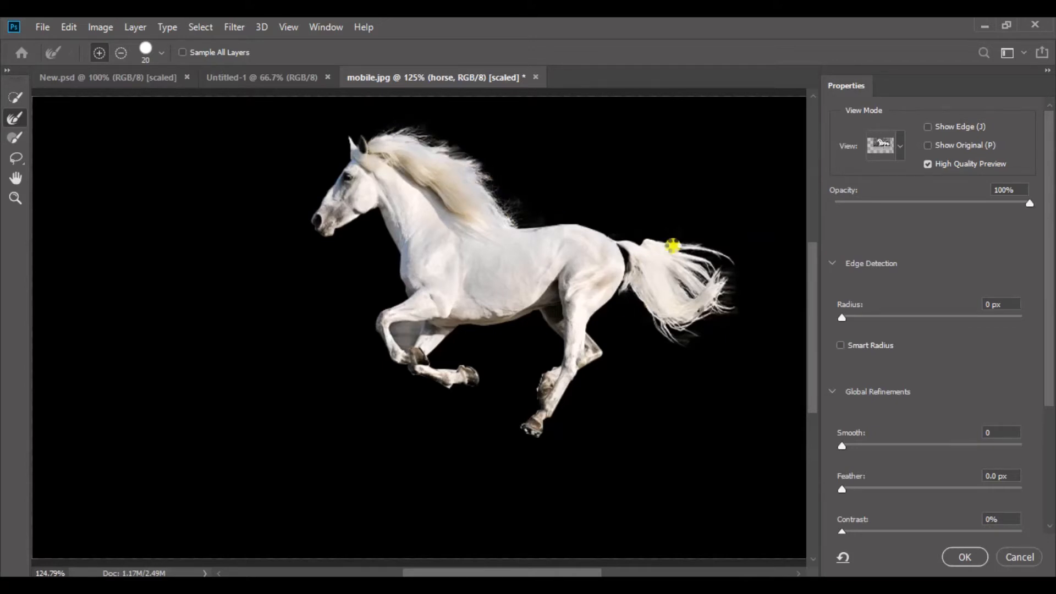
# Subtract the leftover background between the horse's front legs from the selection with the Quick Selection tool
pyautogui.click(12, 97)
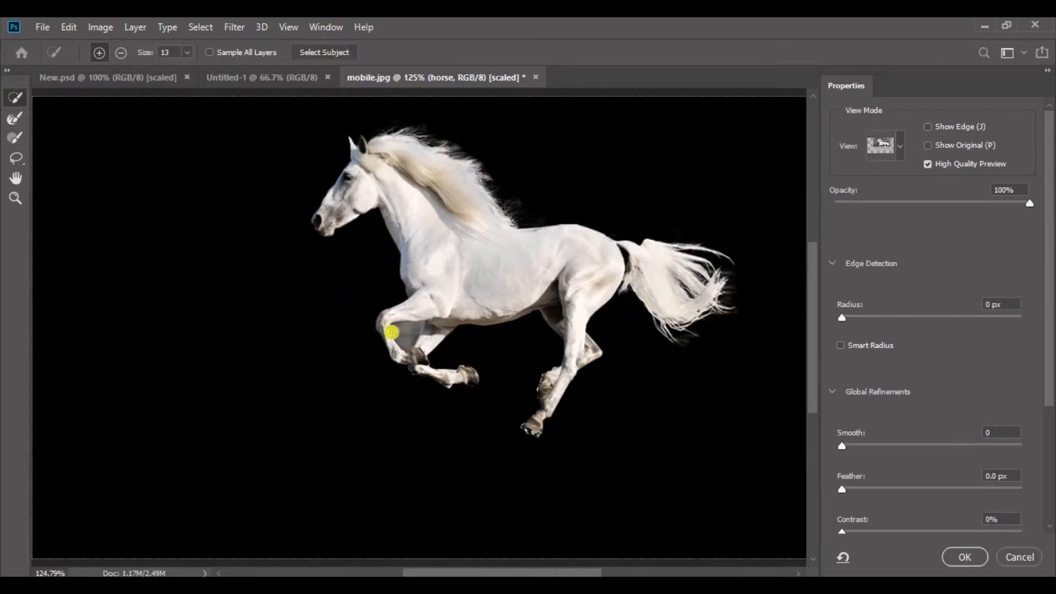
pyautogui.press('alt')
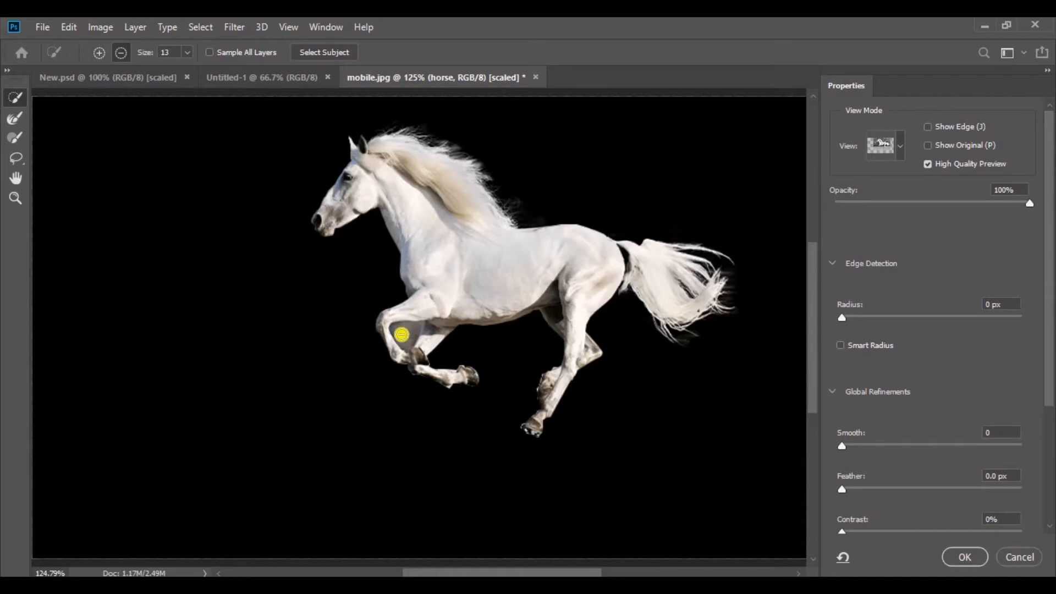
pyautogui.moveTo(401, 334); pyautogui.dragTo(418, 364)
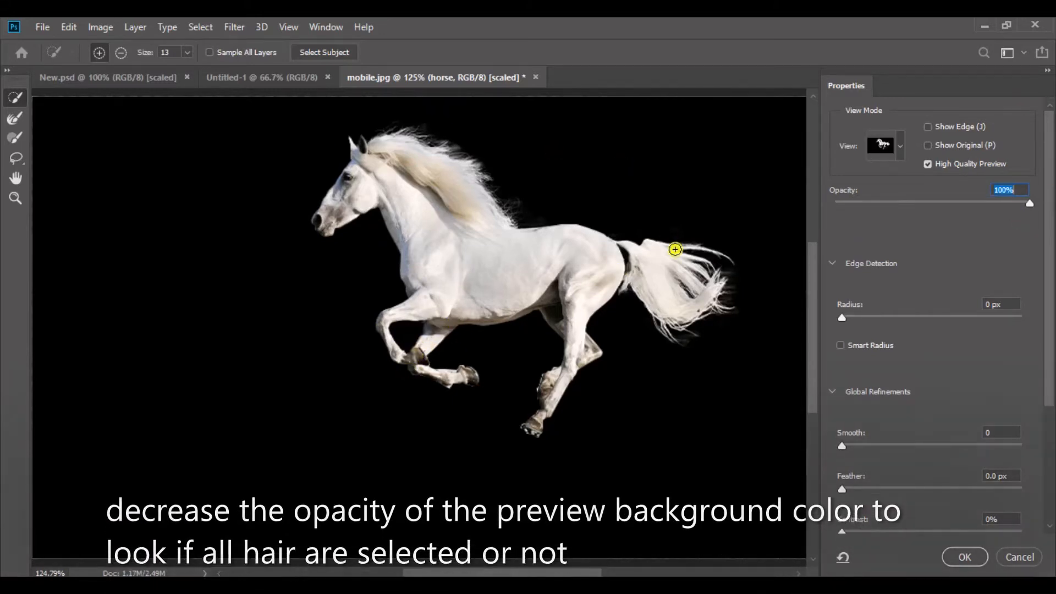
# Refine the remaining mane and tail fringes with the Refine Edge Brush, checking them at 75% and 93% preview opacity
pyautogui.click(1030, 207)
pyautogui.moveTo(1030, 206); pyautogui.dragTo(981, 203)
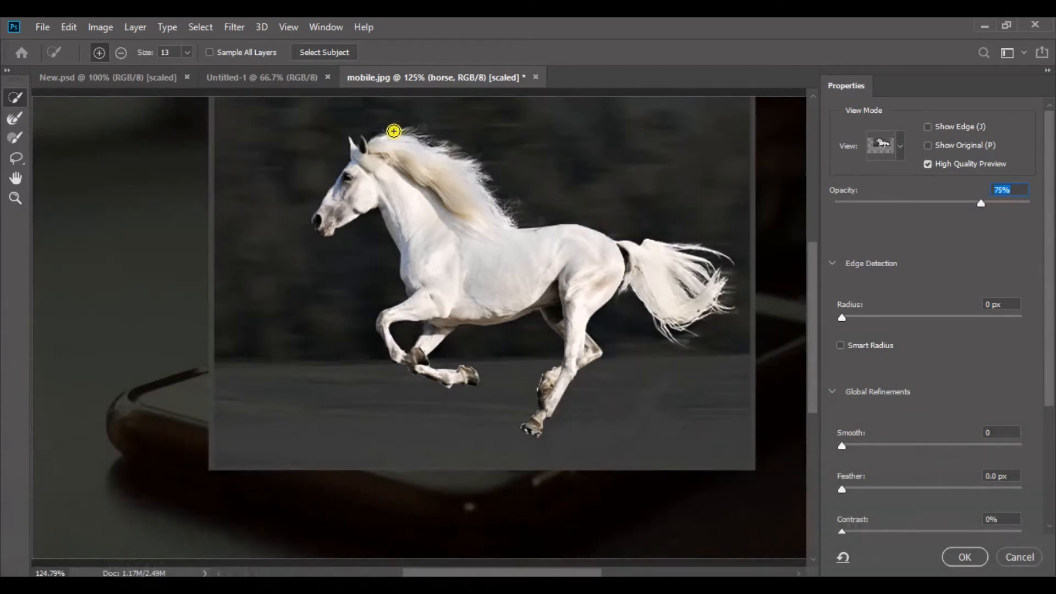
pyautogui.click(14, 117)
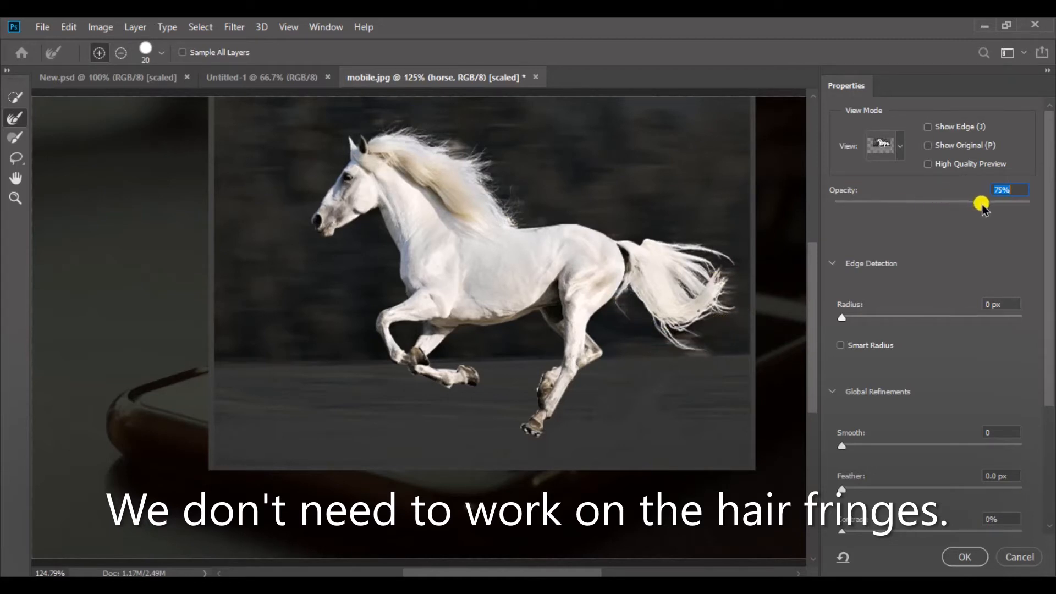
pyautogui.moveTo(980, 203); pyautogui.dragTo(1020, 211)
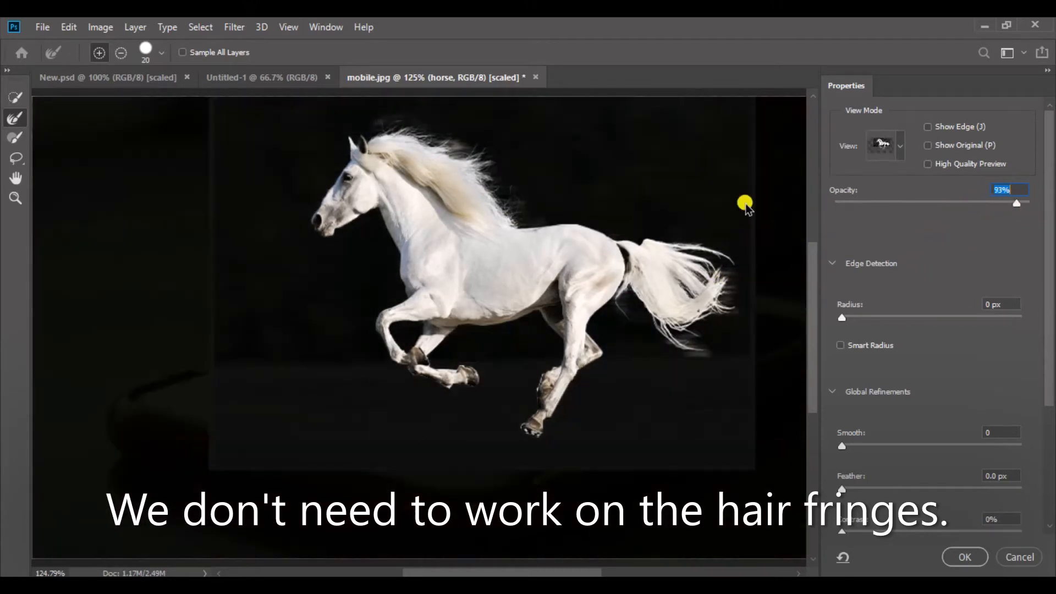
pyautogui.press('alt')
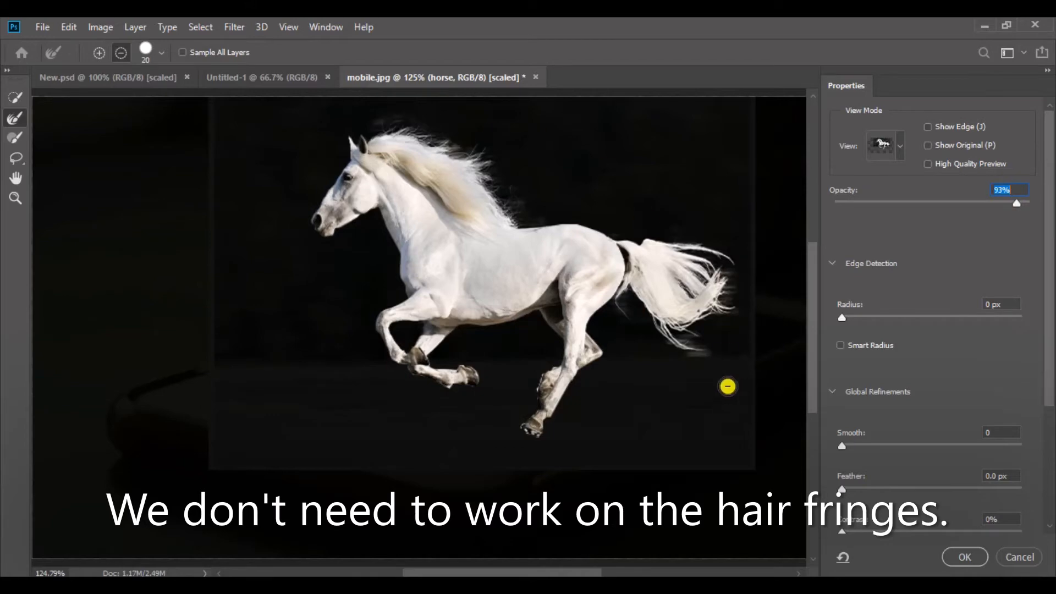
# Accept the refined selection and apply it to the horse layer as a layer mask
pyautogui.click(966, 558)
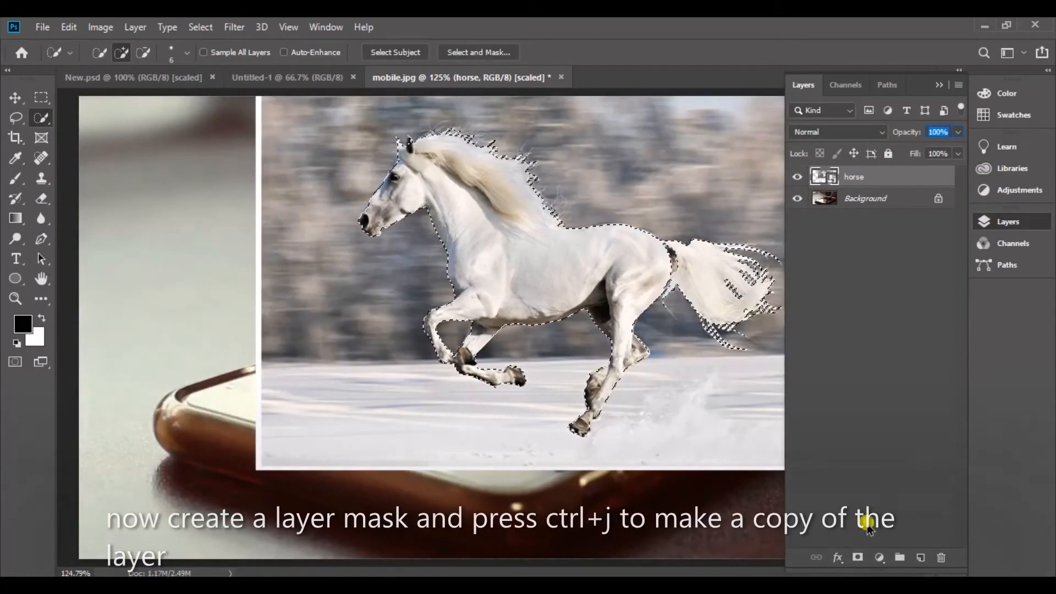
pyautogui.click(853, 556)
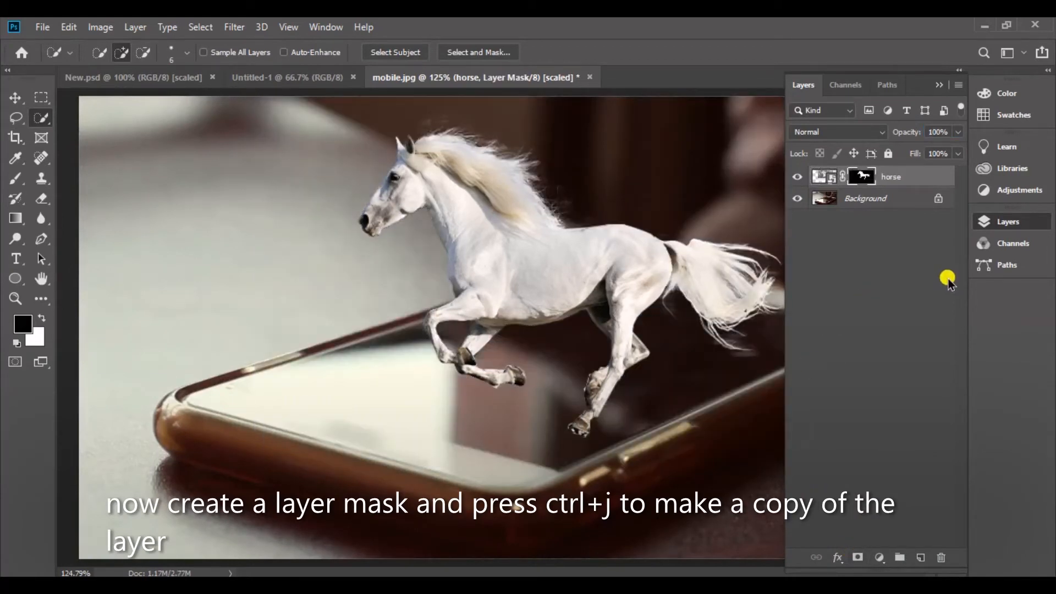
# Duplicate the masked horse layer and invert the layer mask of the copy
pyautogui.click(924, 184)
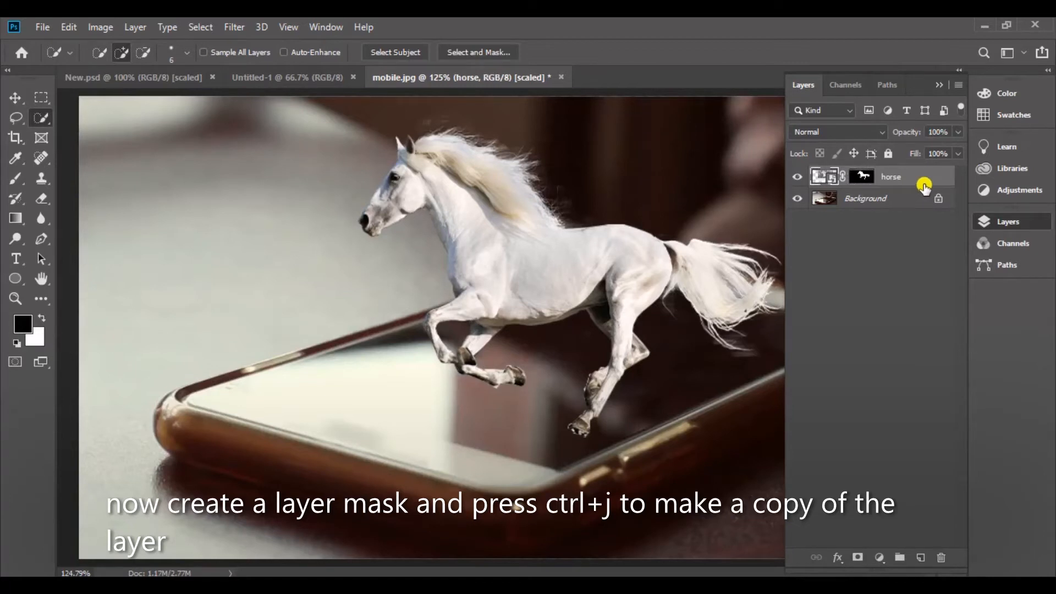
pyautogui.hotkey('ctrl', 'j')
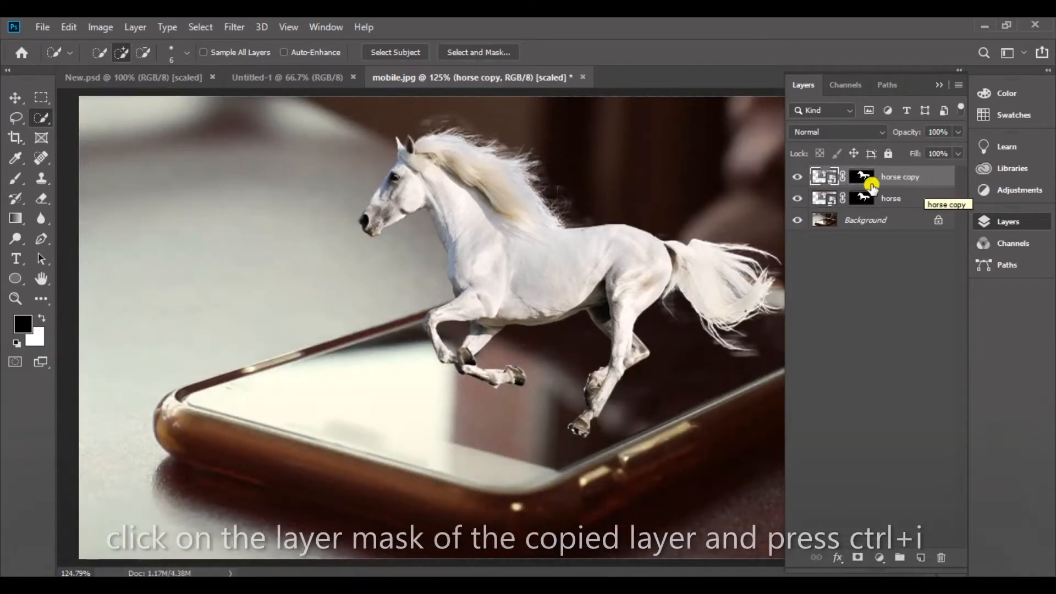
pyautogui.click(865, 178)
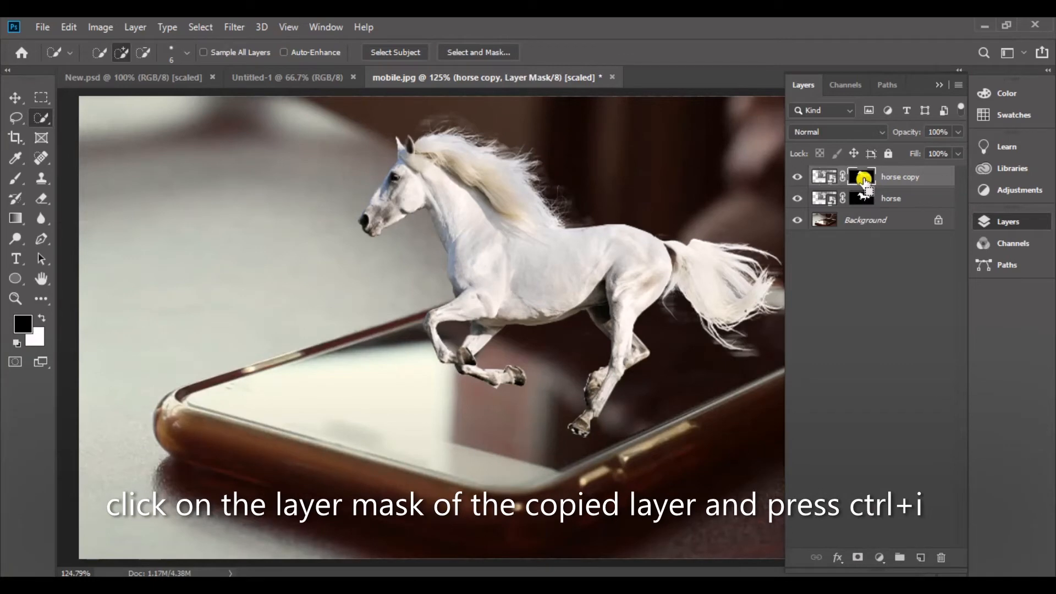
pyautogui.hotkey('ctrl', 'i')
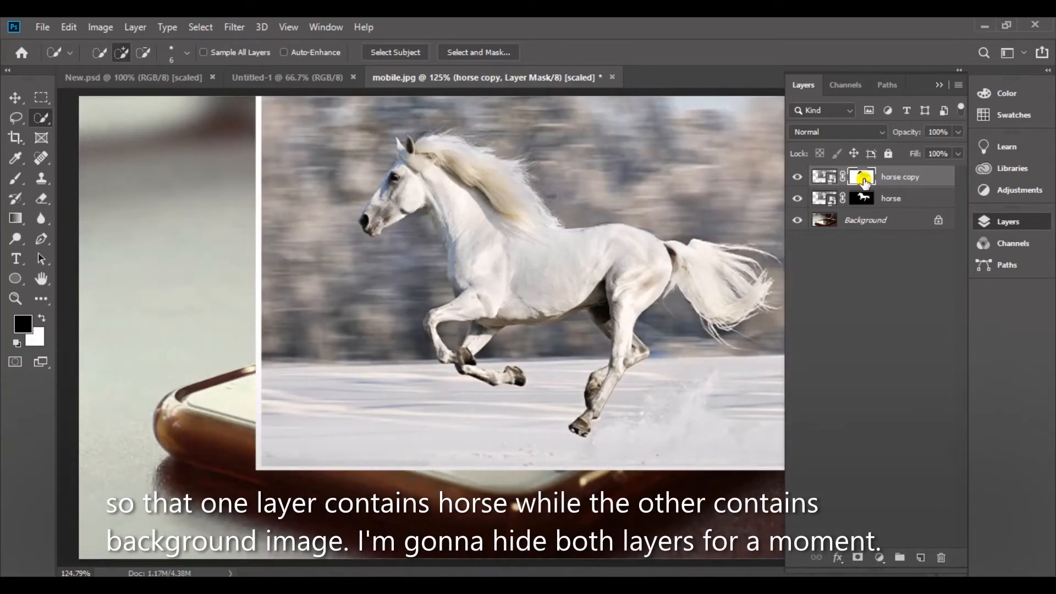
# Hide the horse copy and horse layers and make the Background layer active
pyautogui.click(798, 177)
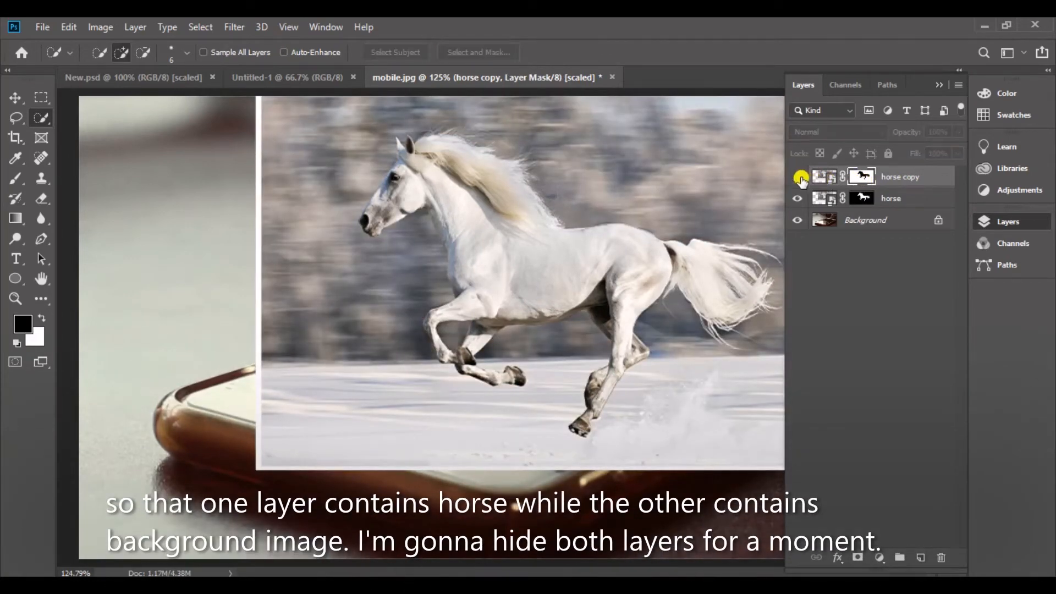
pyautogui.click(798, 199)
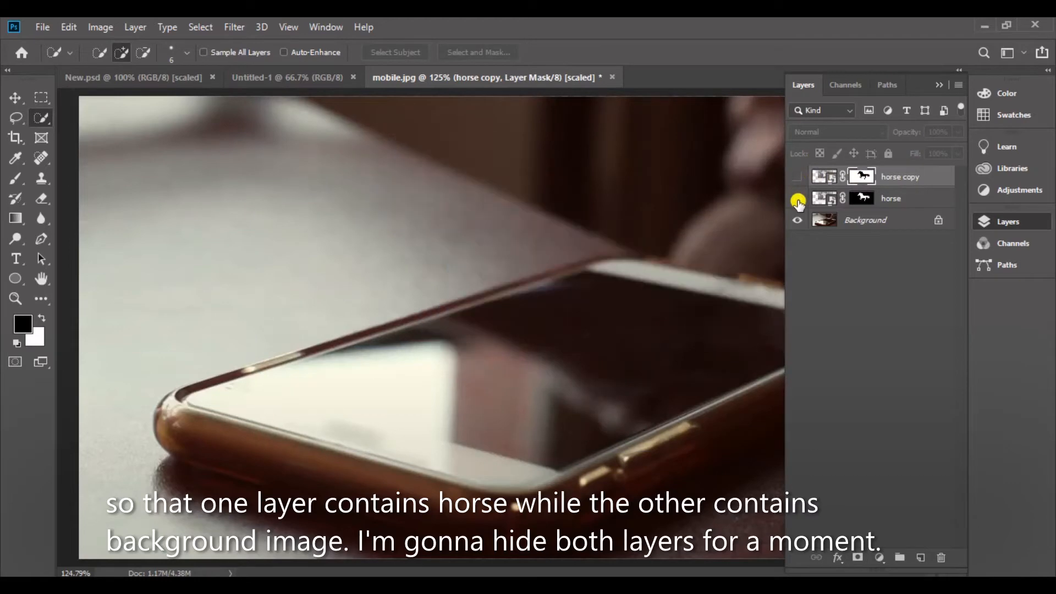
pyautogui.click(880, 219)
pyautogui.press('v')
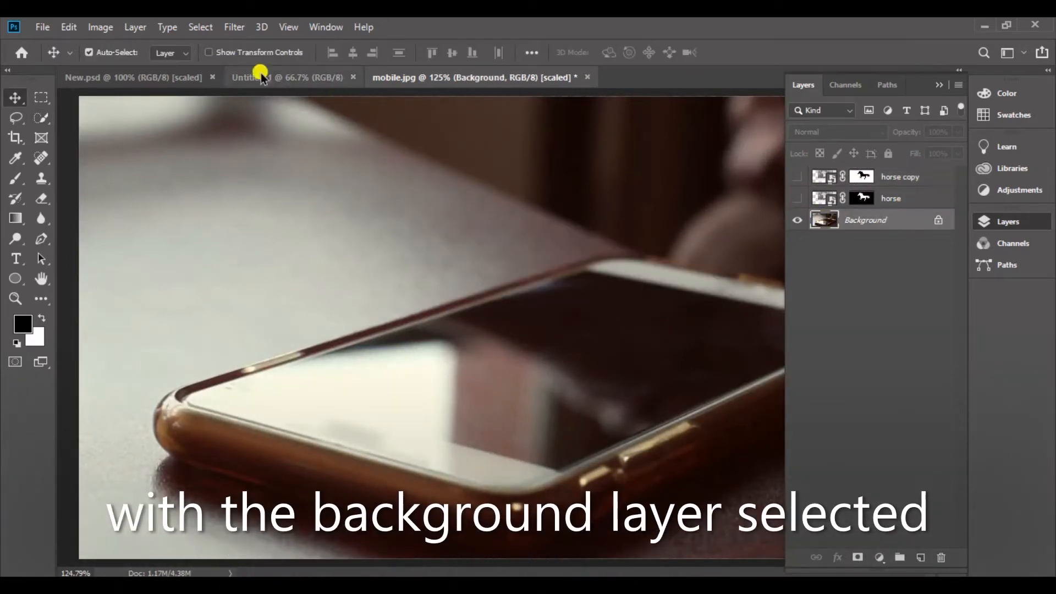
# Select the phone's screen area corner by corner with the Polygonal Lasso tool and close the outline
pyautogui.rightClick(15, 118)
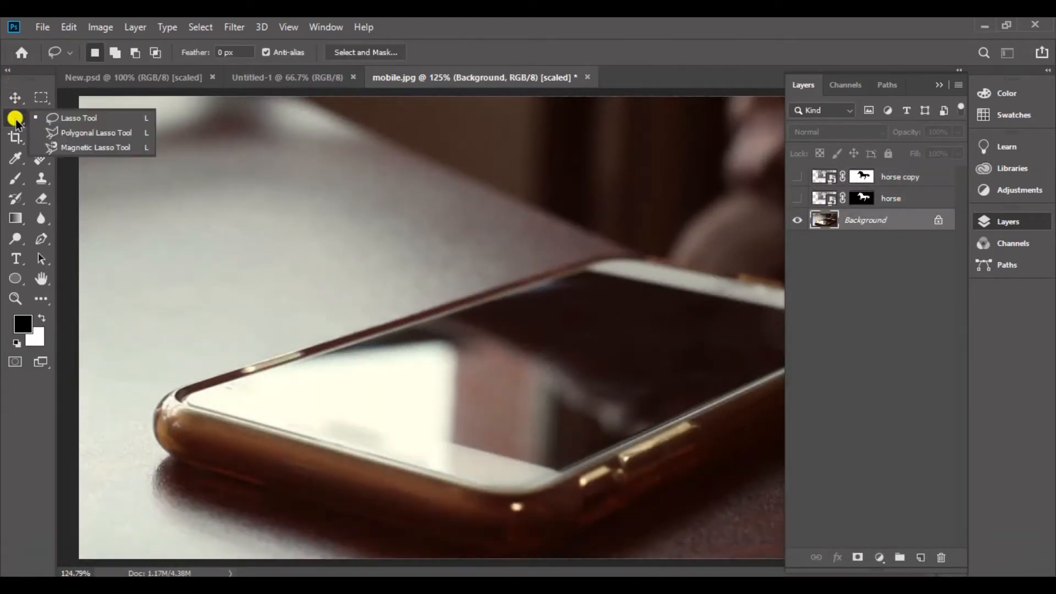
pyautogui.click(82, 130)
pyautogui.click(938, 86)
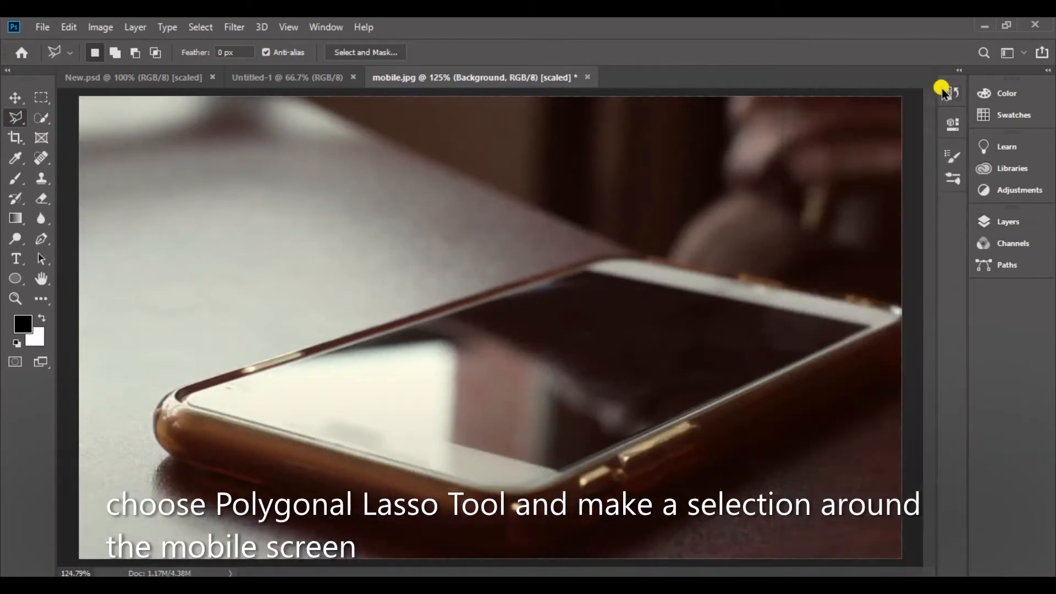
pyautogui.click(558, 474)
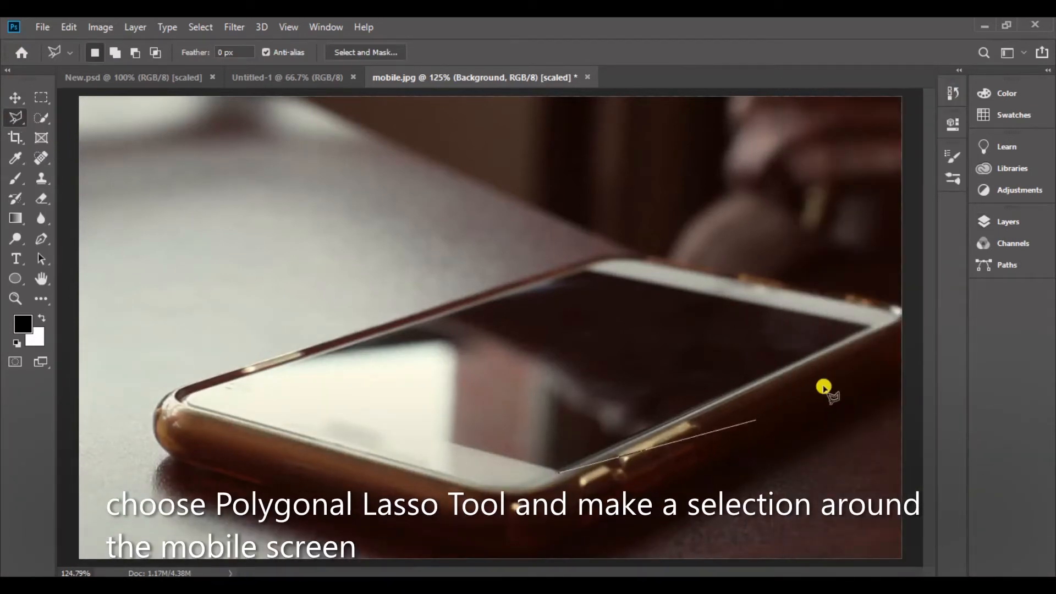
pyautogui.click(873, 326)
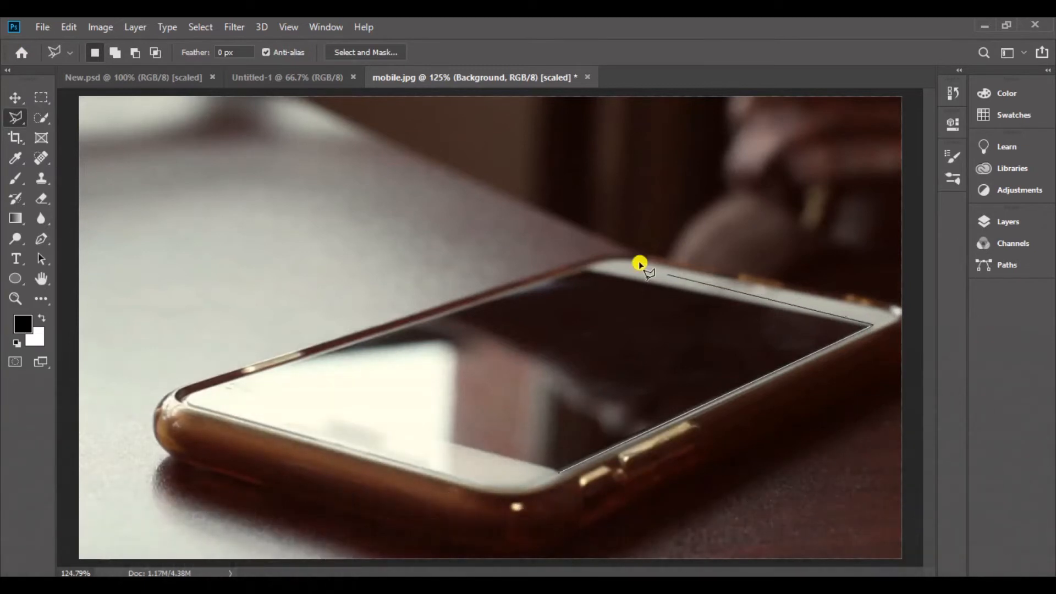
pyautogui.click(585, 269)
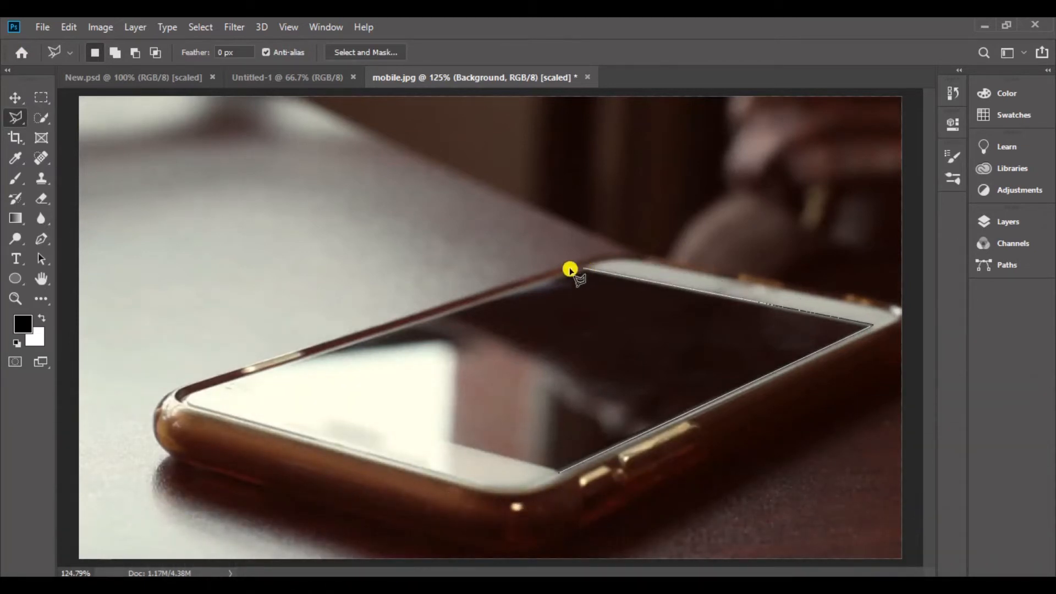
pyautogui.click(221, 387)
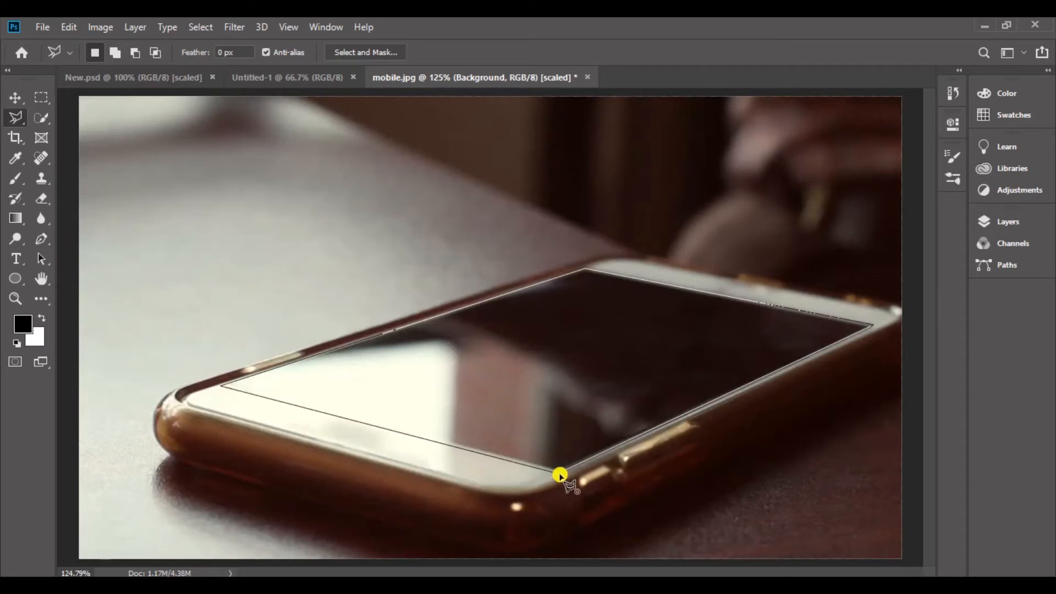
pyautogui.click(559, 474)
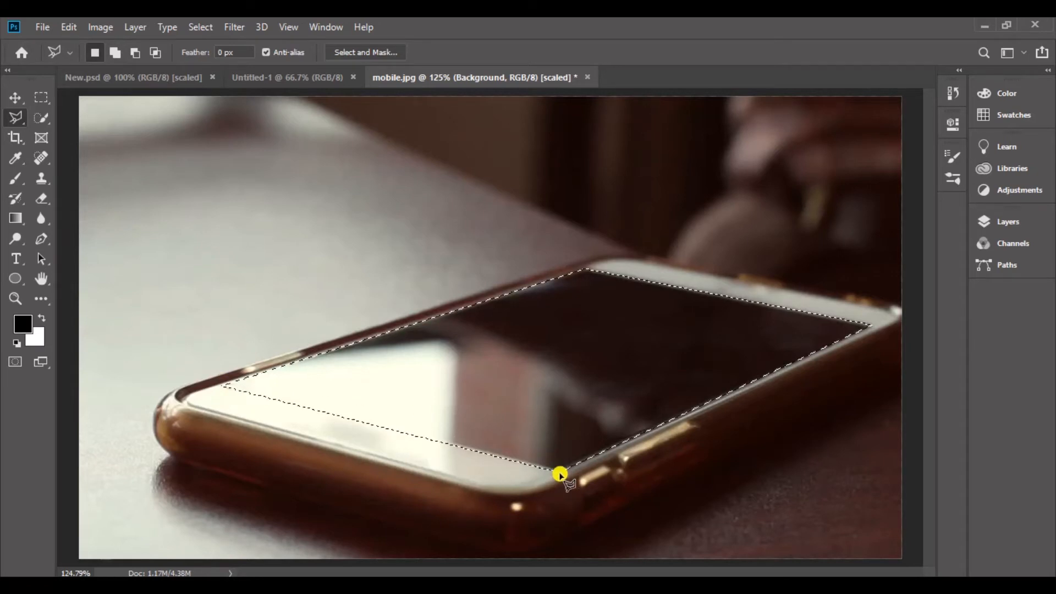
# Show the horse copy layer again and make its layer mask active
pyautogui.click(1034, 224)
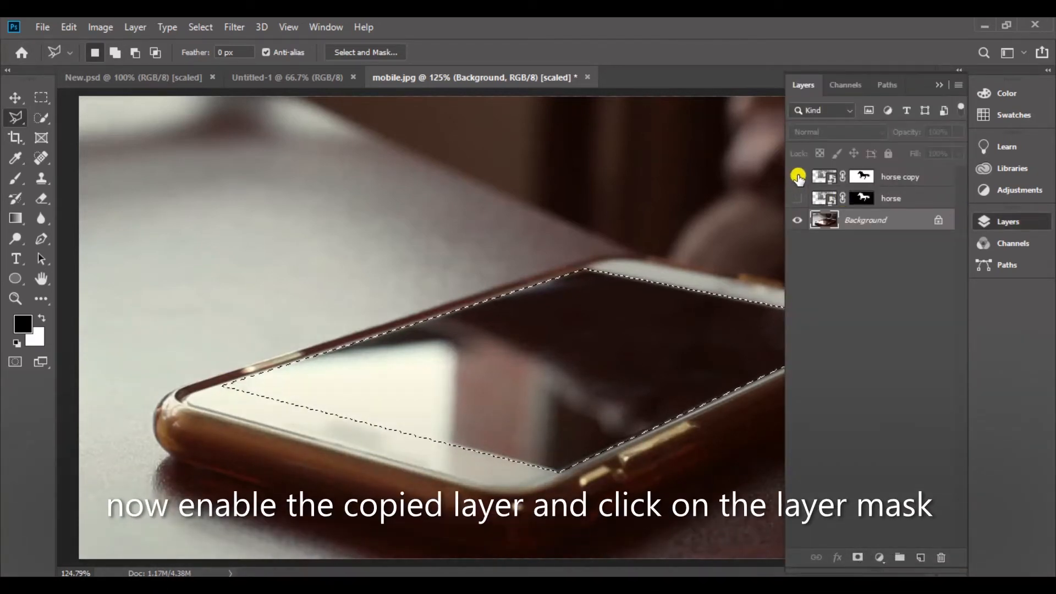
pyautogui.click(797, 176)
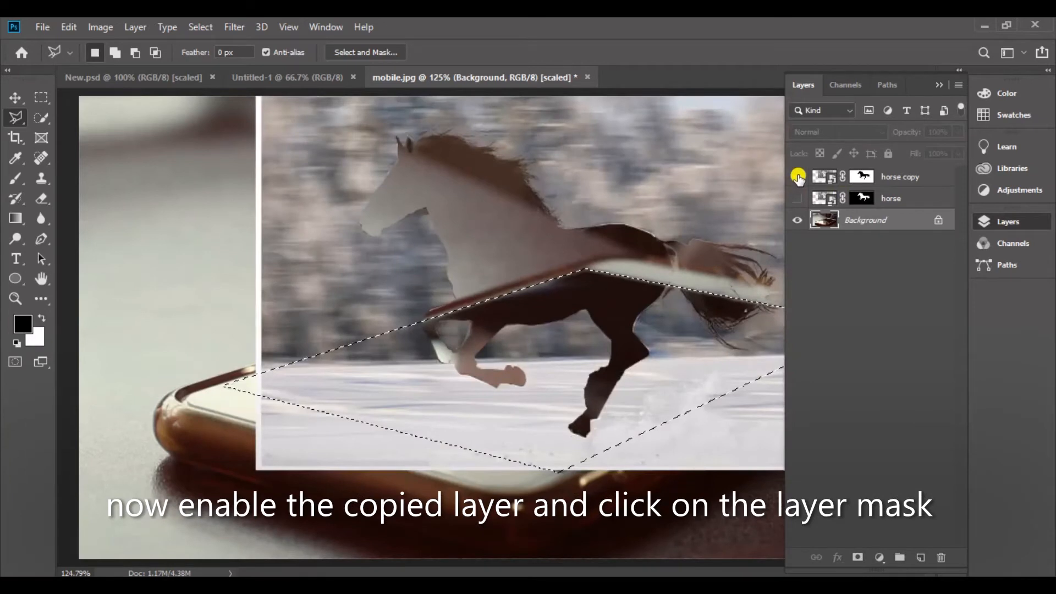
pyautogui.click(866, 179)
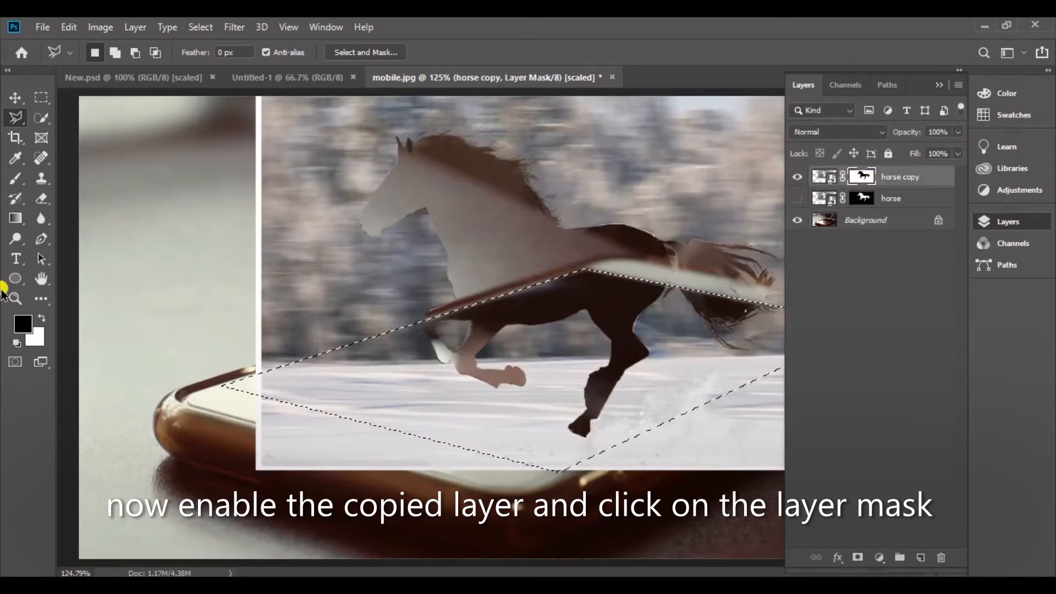
# Paint white on the mask inside the phone-screen selection with a 175 px Soft Round brush to reveal the horse's lower part
pyautogui.click(15, 179)
pyautogui.click(112, 52)
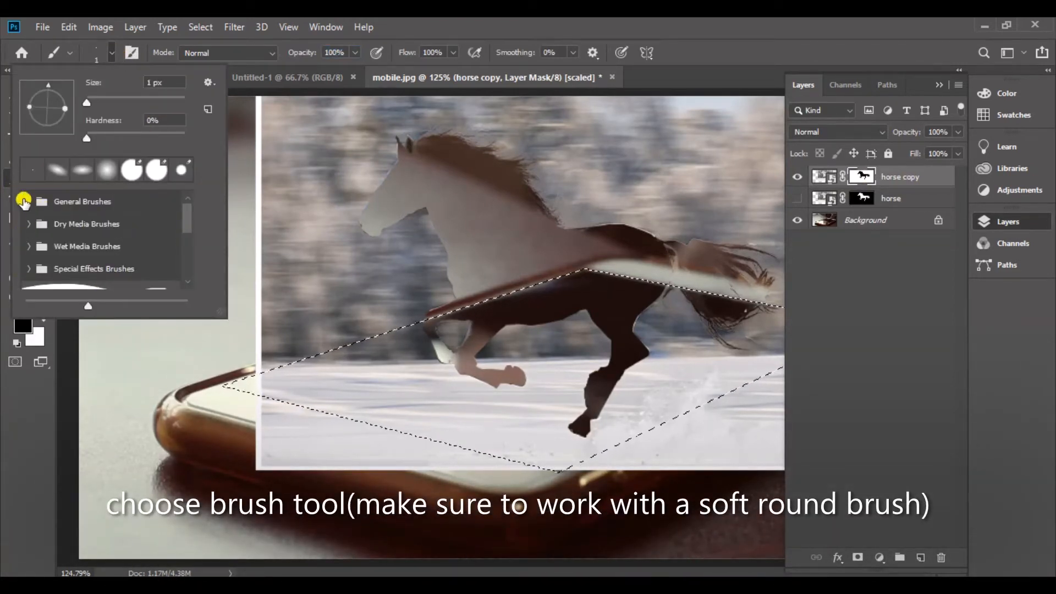
pyautogui.click(28, 200)
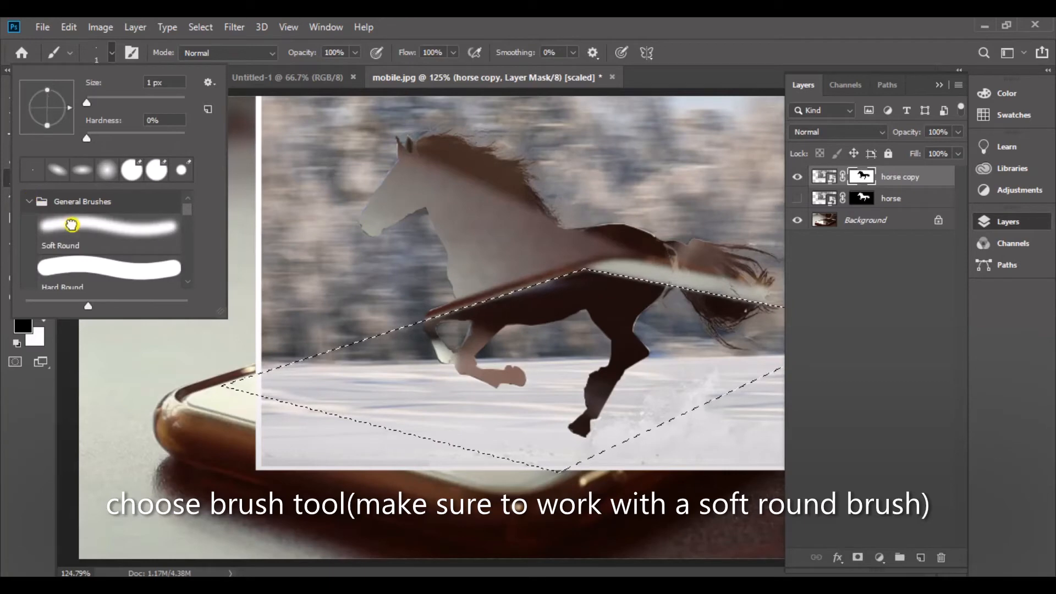
pyautogui.click(108, 233)
pyautogui.click(250, 205)
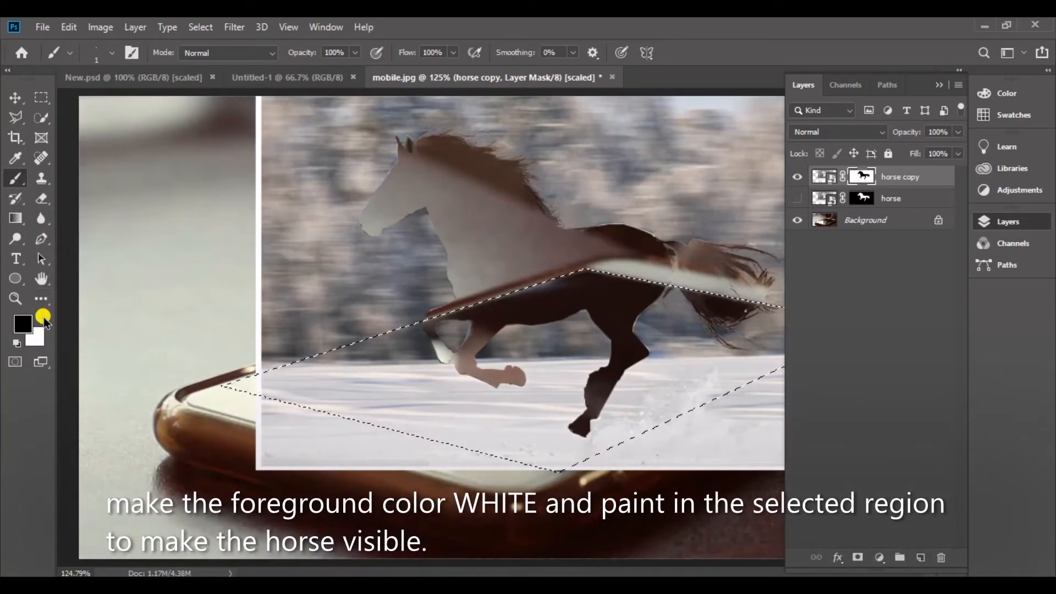
pyautogui.click(43, 319)
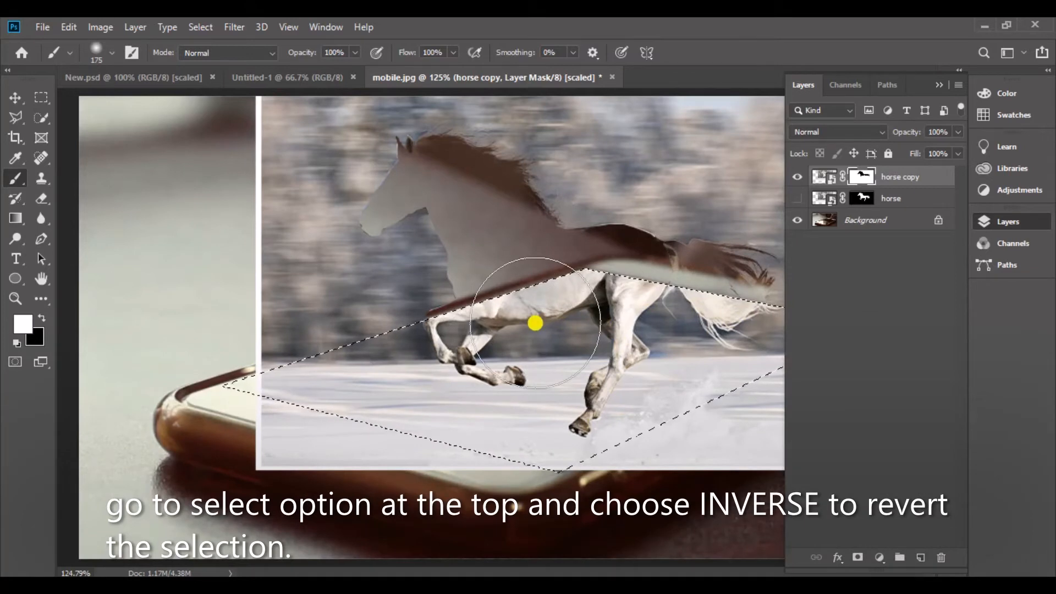
# Invert the phone-screen selection, paint black on the horse copy mask to hide the photo outside the screen, and deselect
pyautogui.click(199, 27)
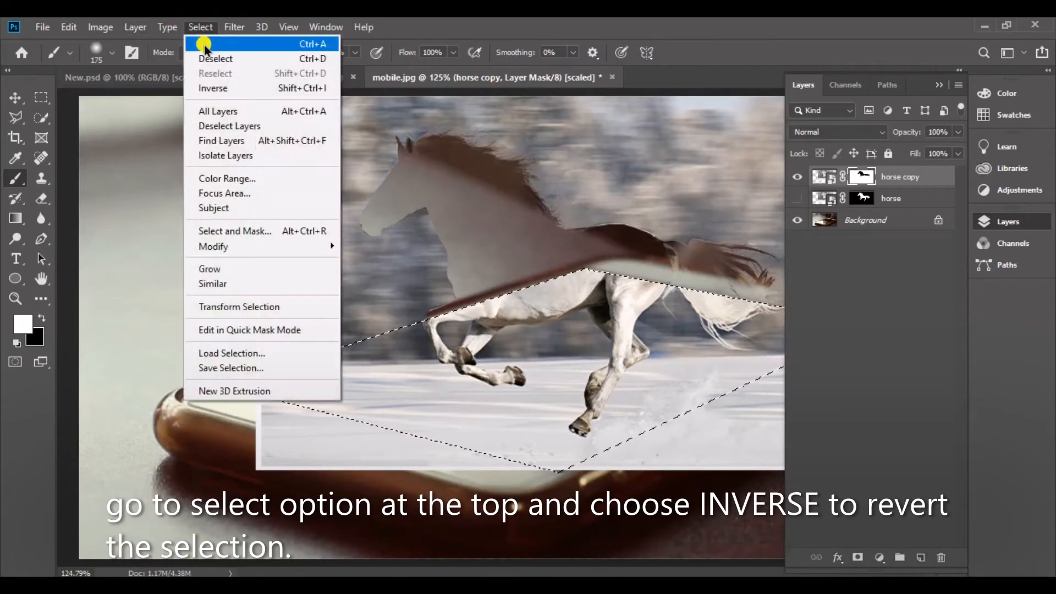
pyautogui.click(267, 88)
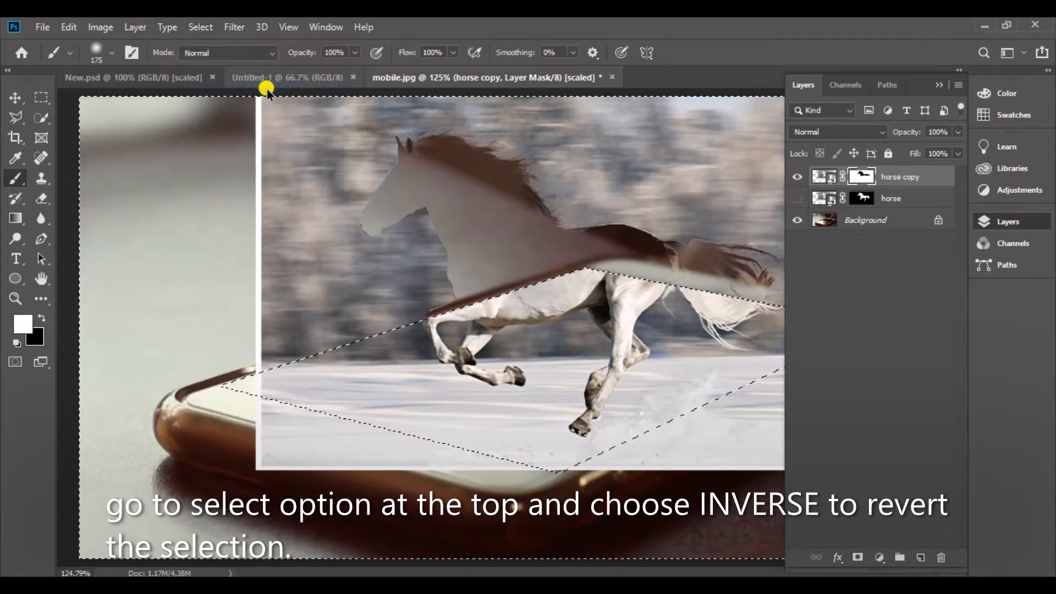
pyautogui.click(44, 320)
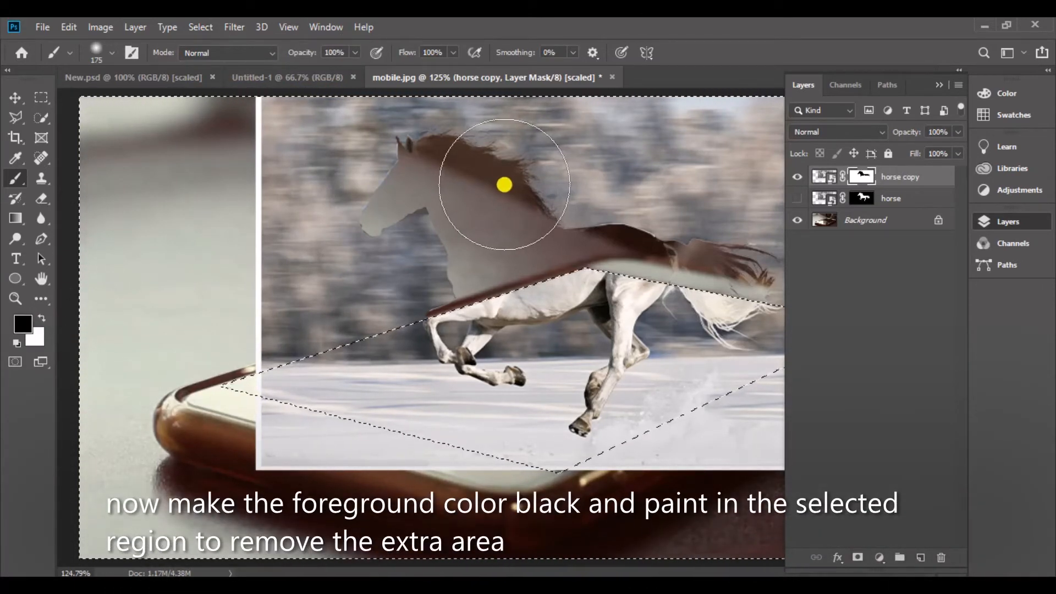
pyautogui.moveTo(505, 182)
pyautogui.mouseDown()
pyautogui.moveTo(529, 135)
pyautogui.moveTo(254, 159)
pyautogui.moveTo(189, 193)
pyautogui.moveTo(316, 139)
pyautogui.moveTo(194, 150)
pyautogui.moveTo(205, 149)
pyautogui.moveTo(259, 287)
pyautogui.moveTo(144, 386)
pyautogui.moveTo(500, 218)
pyautogui.moveTo(422, 259)
pyautogui.moveTo(641, 132)
pyautogui.mouseUp()
pyautogui.click(942, 84)
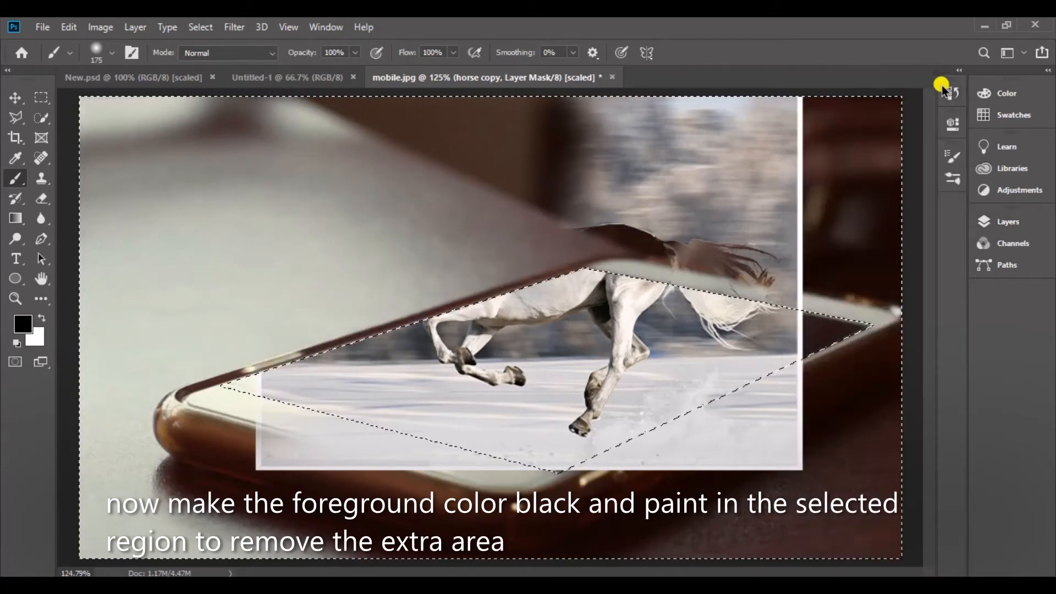
pyautogui.moveTo(814, 132)
pyautogui.mouseDown()
pyautogui.moveTo(571, 144)
pyautogui.moveTo(568, 222)
pyautogui.moveTo(749, 248)
pyautogui.moveTo(691, 262)
pyautogui.moveTo(757, 415)
pyautogui.moveTo(817, 452)
pyautogui.moveTo(869, 409)
pyautogui.moveTo(475, 469)
pyautogui.moveTo(216, 393)
pyautogui.moveTo(363, 442)
pyautogui.moveTo(352, 477)
pyautogui.mouseUp()
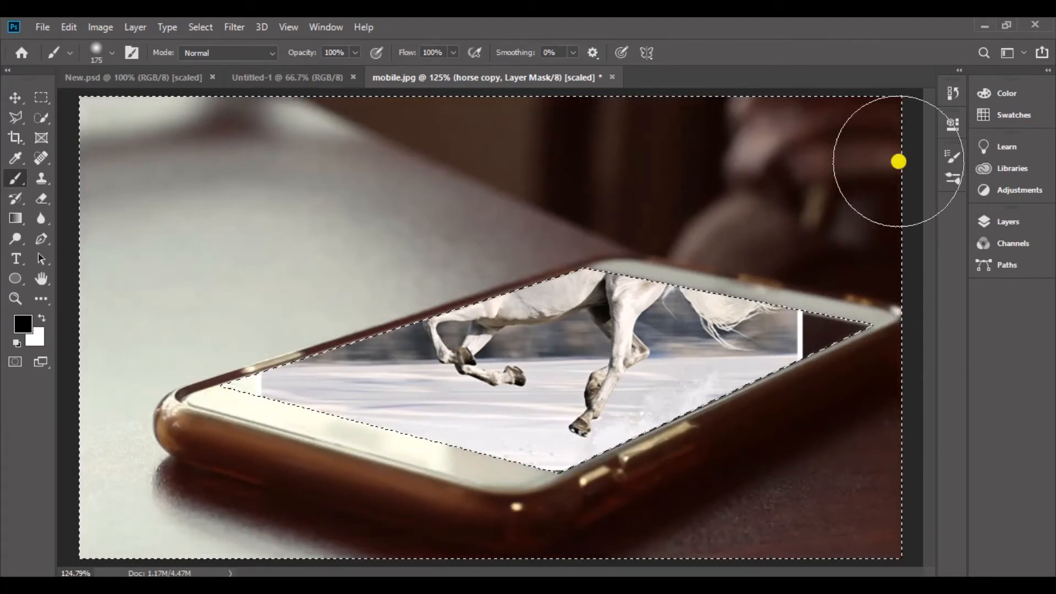
pyautogui.click(1032, 220)
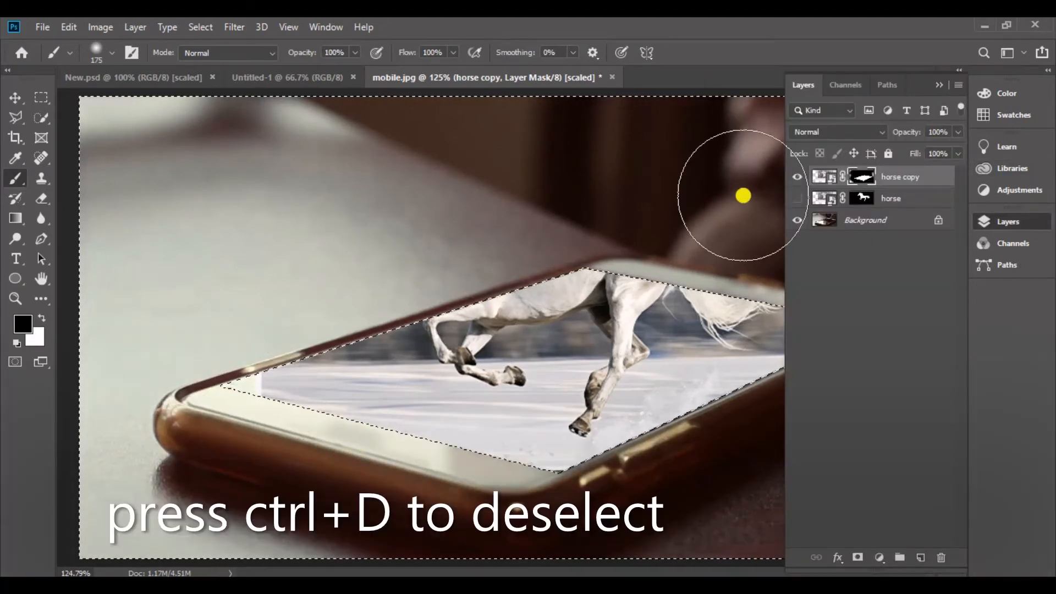
pyautogui.hotkey('ctrl', 'd')
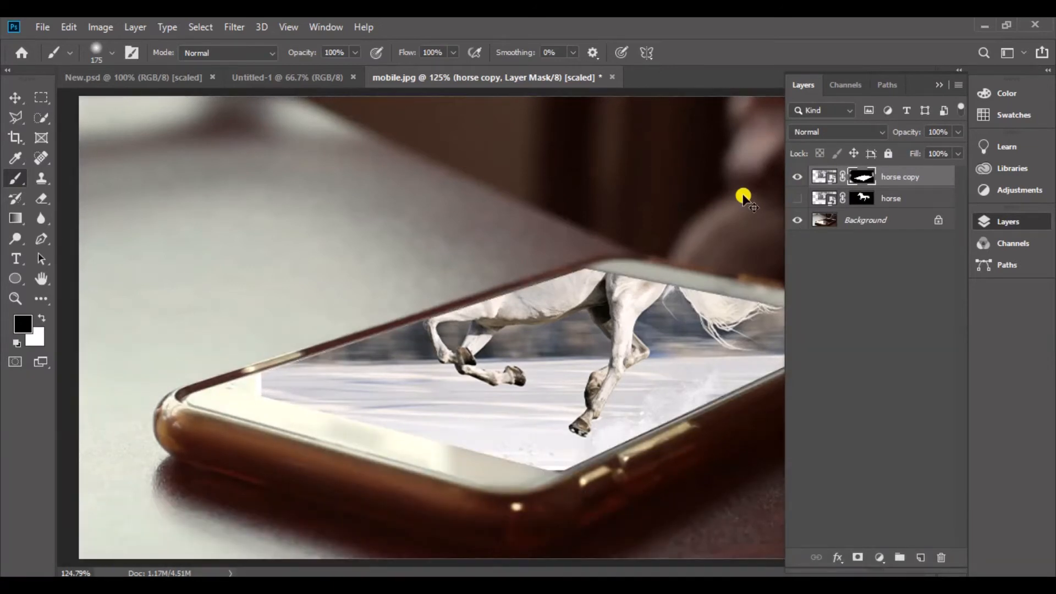
# Show the horse layer again beneath the horse copy layer
pyautogui.keyDown('ctrl'); pyautogui.click(743, 197); pyautogui.keyUp('ctrl')
pyautogui.click(797, 200)
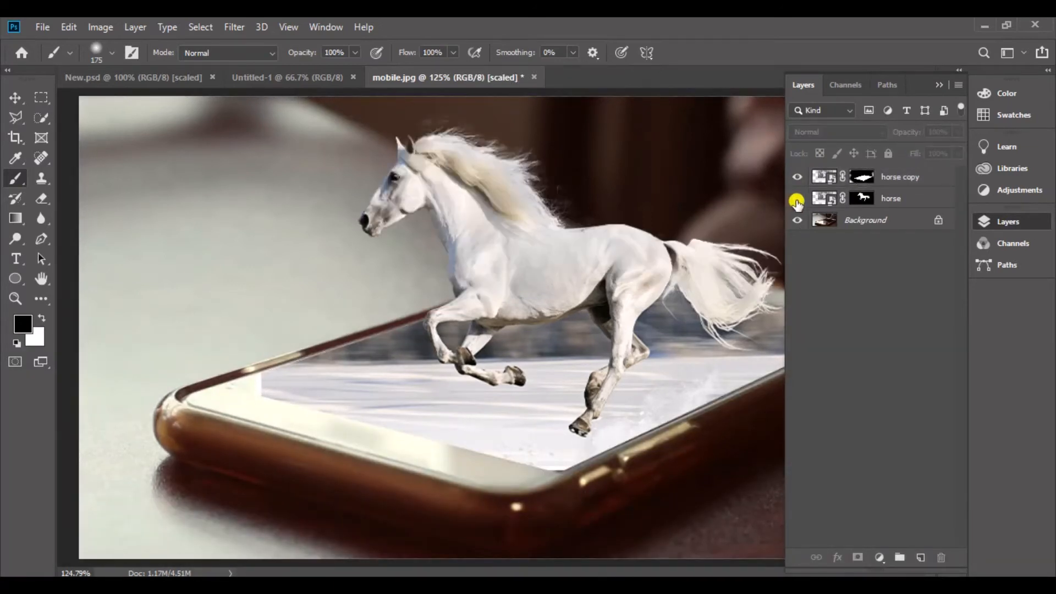
pyautogui.click(961, 70)
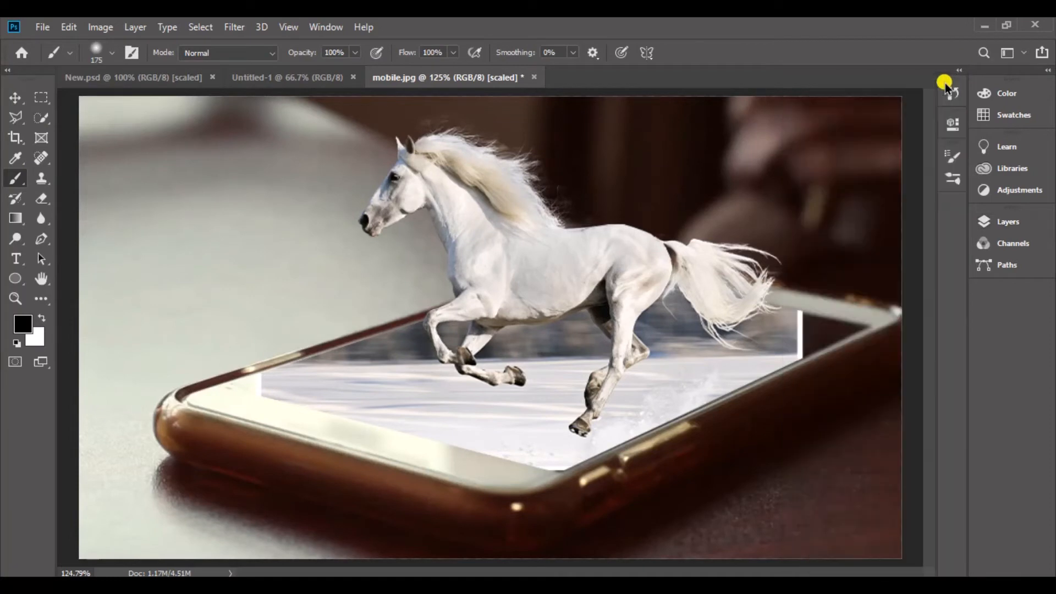
# Rasterize the horse copy layer
pyautogui.hotkey('ctrl', '1')
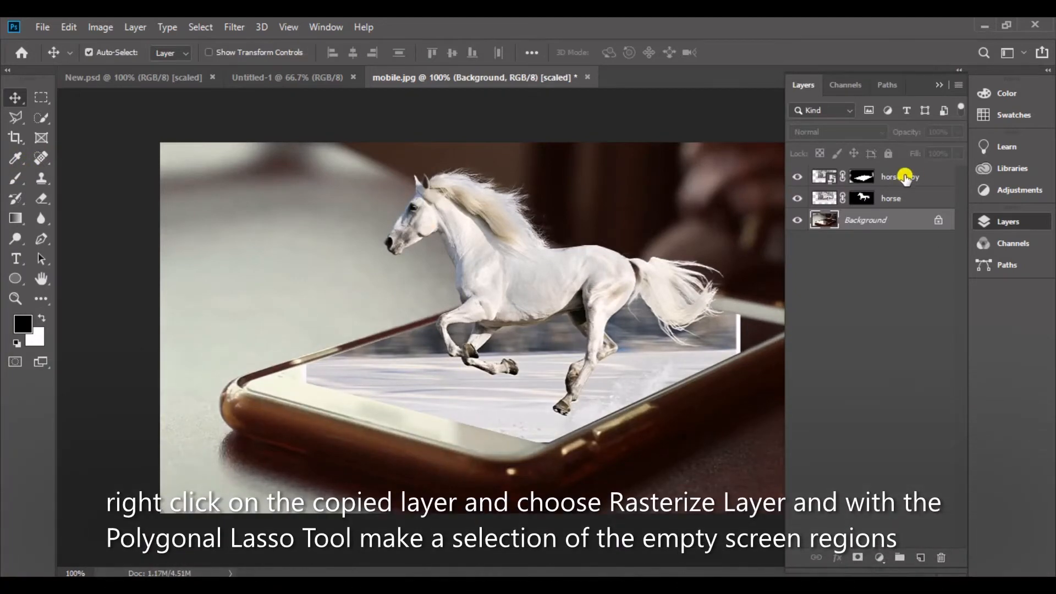
pyautogui.click(931, 187)
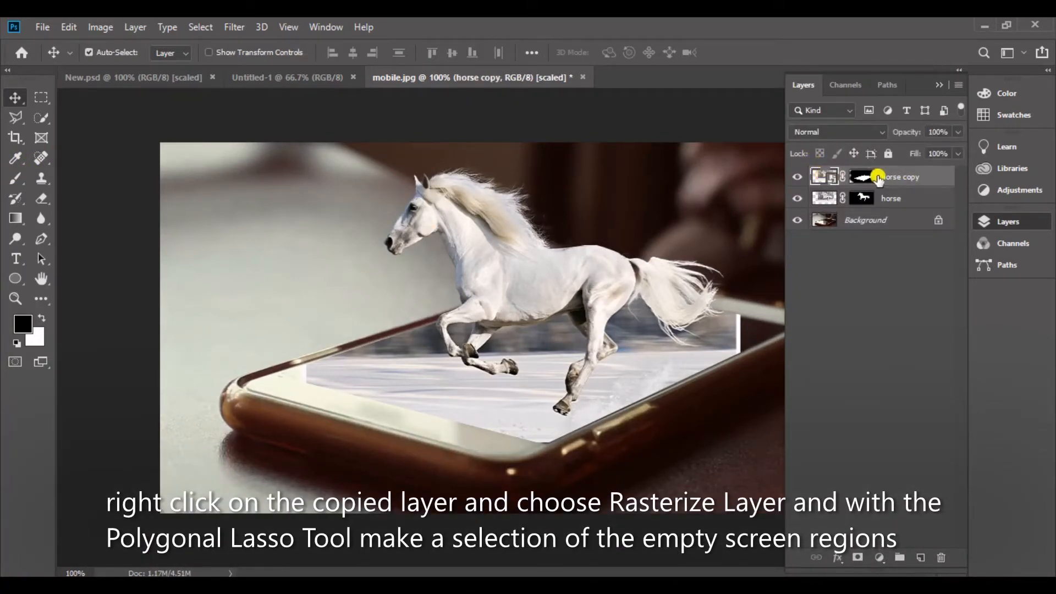
pyautogui.rightClick(931, 184)
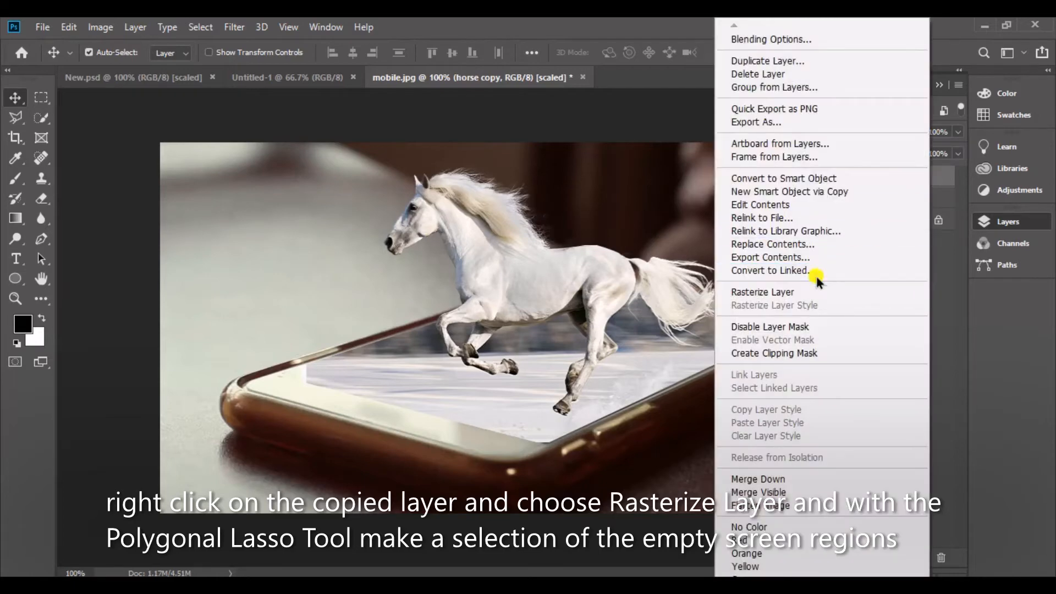
pyautogui.click(804, 290)
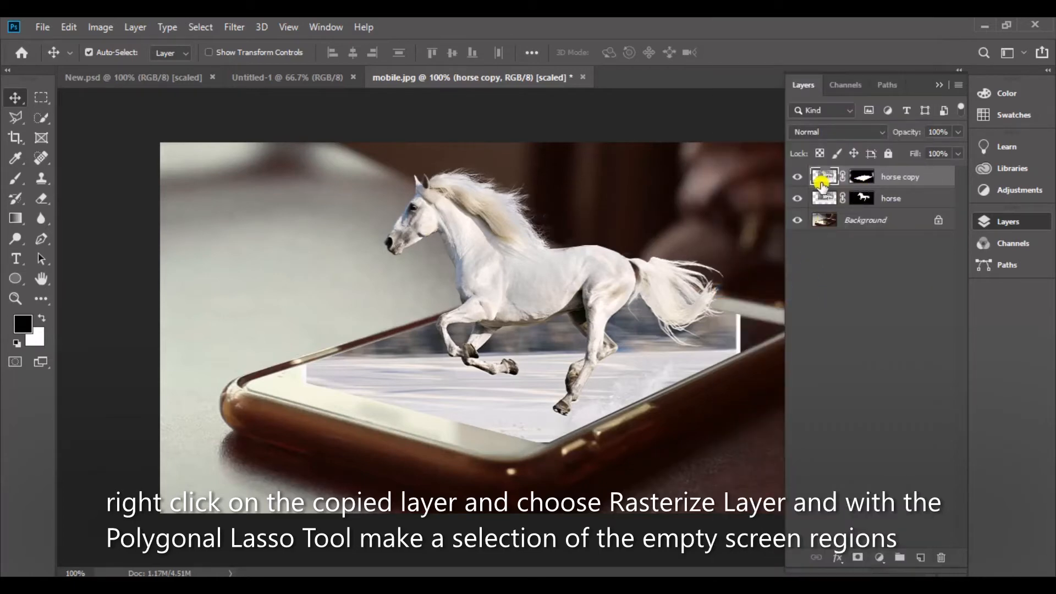
# Outline the empty corner at the phone screen's left end with the Polygonal Lasso tool and close the selection
pyautogui.click(13, 118)
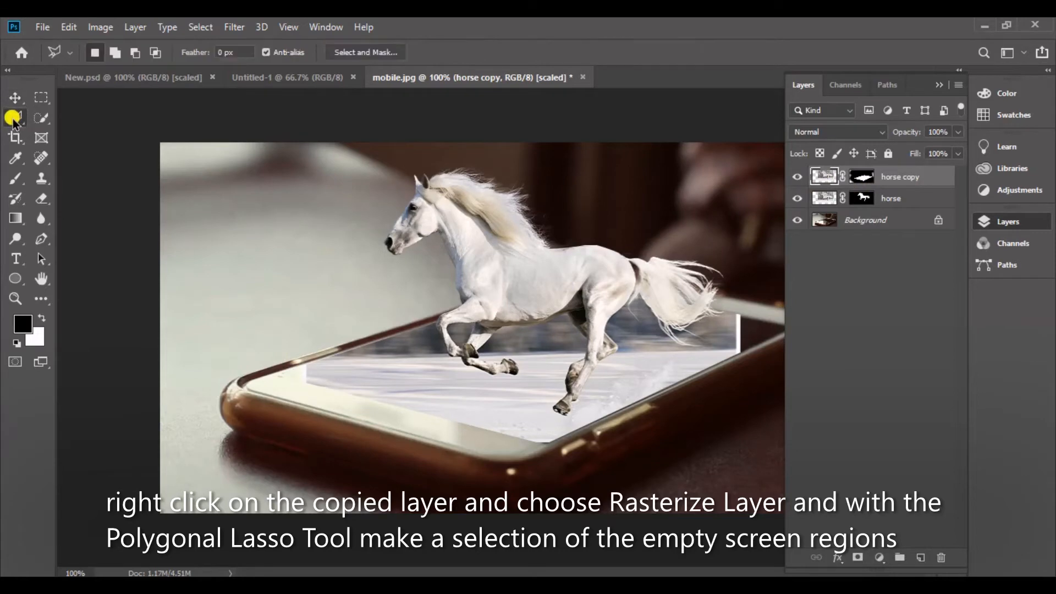
pyautogui.click(311, 362)
pyautogui.click(296, 397)
pyautogui.click(259, 373)
pyautogui.click(271, 347)
pyautogui.click(297, 347)
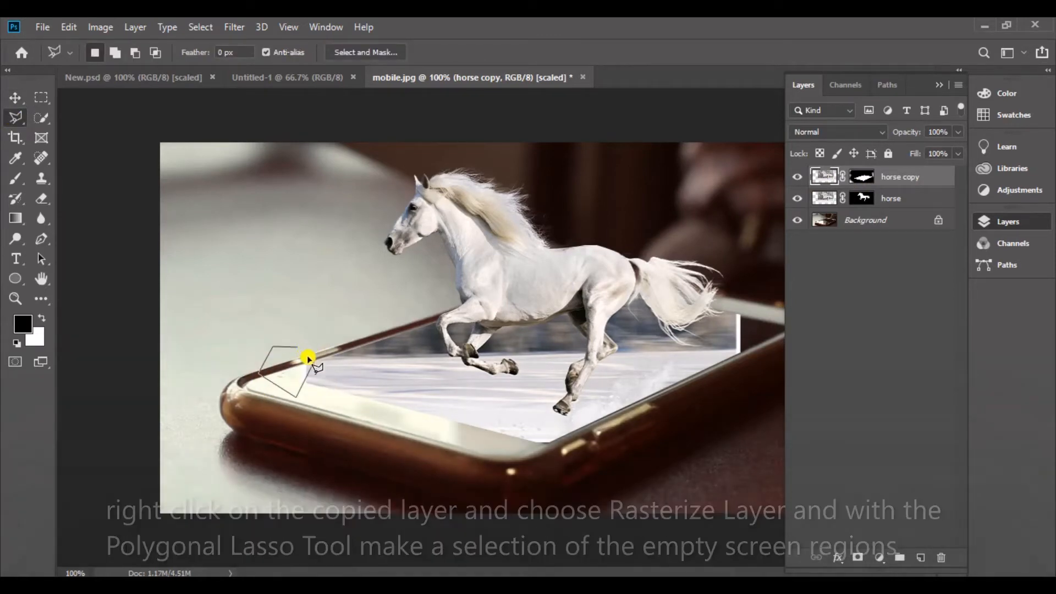
pyautogui.click(312, 361)
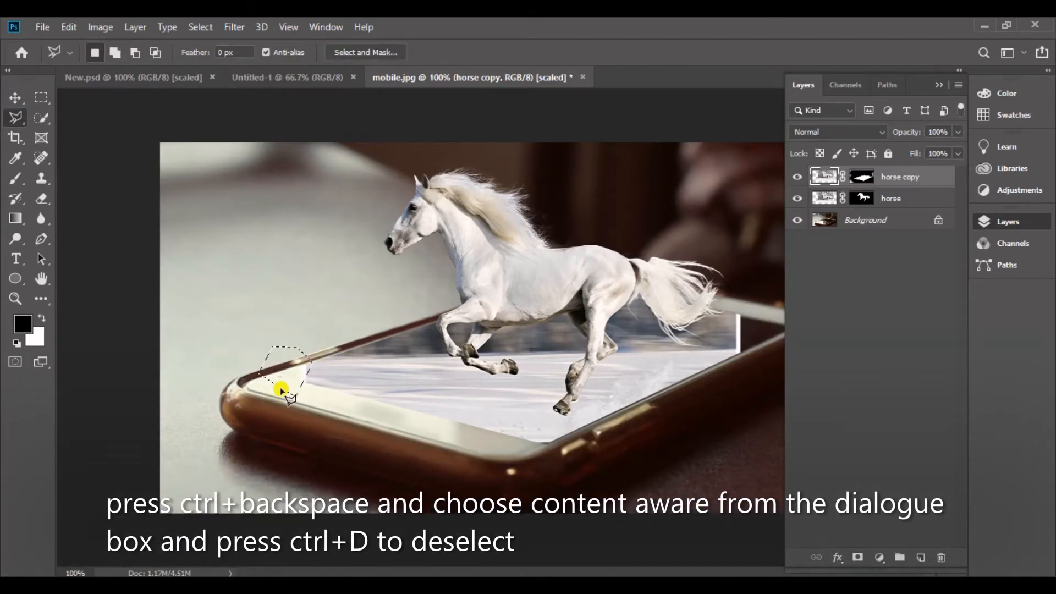
# Fill the selected left screen corner with Content-Aware contents at 100% opacity in Normal mode and deselect
pyautogui.hotkey('shift', 'BackSpace')
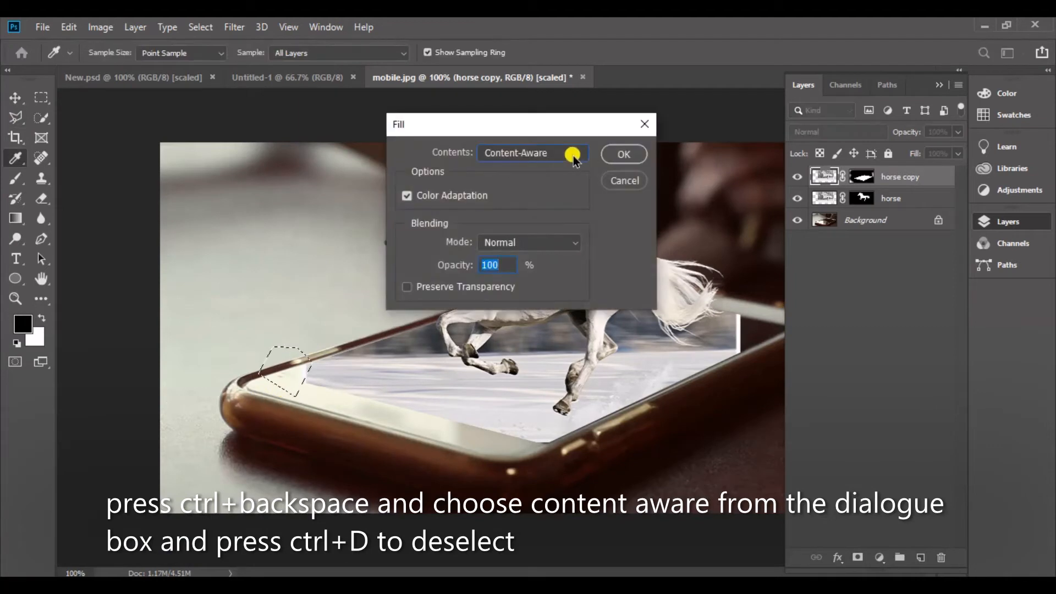
pyautogui.click(573, 156)
pyautogui.click(535, 222)
pyautogui.click(633, 155)
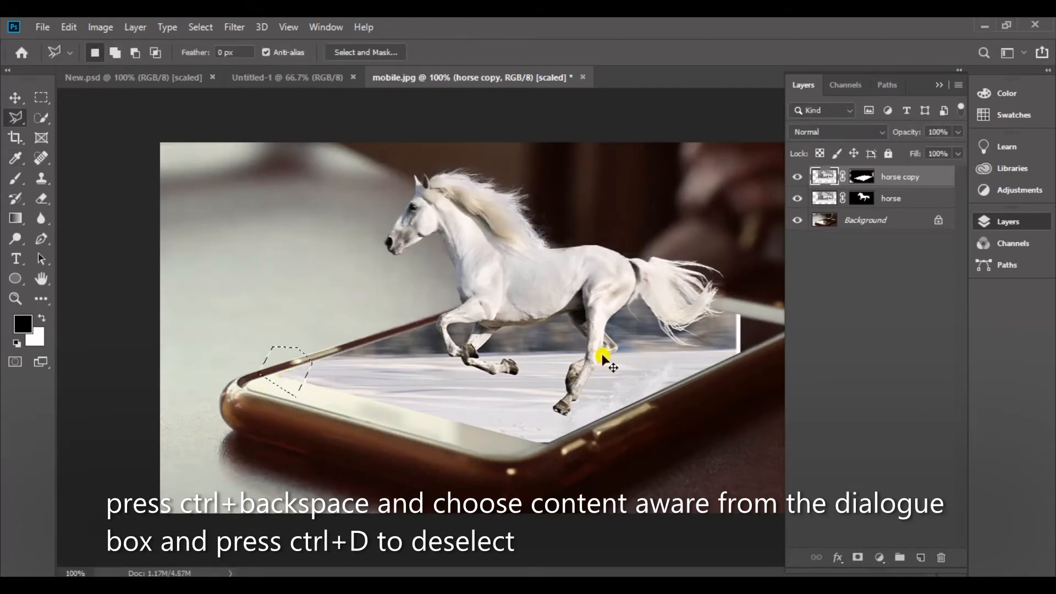
# Outline the empty area and white photo edge at the phone screen's right end with the Polygonal Lasso tool
pyautogui.click(939, 85)
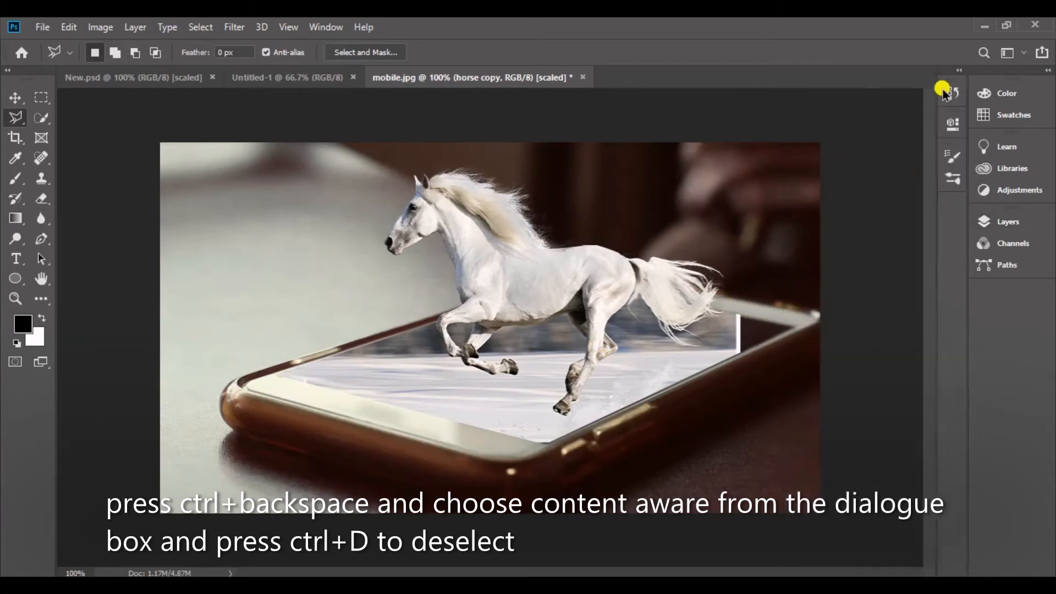
pyautogui.click(735, 308)
pyautogui.click(732, 358)
pyautogui.click(773, 361)
pyautogui.click(816, 329)
pyautogui.click(813, 312)
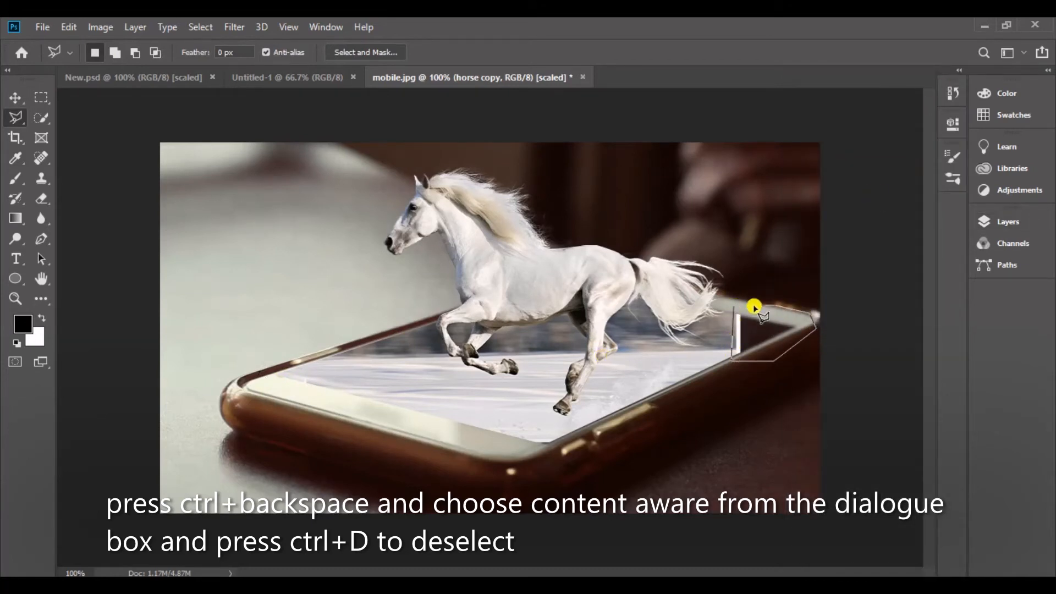
pyautogui.click(735, 308)
# Fill the selected right end of the screen with Content-Aware contents and deselect
pyautogui.hotkey('shift', 'BackSpace')
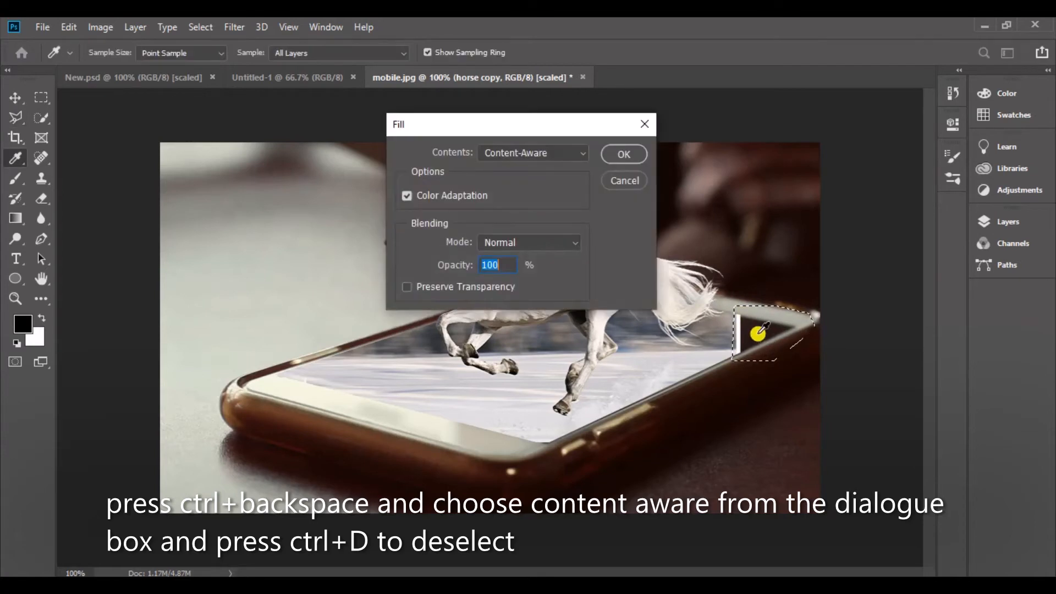
pyautogui.click(623, 156)
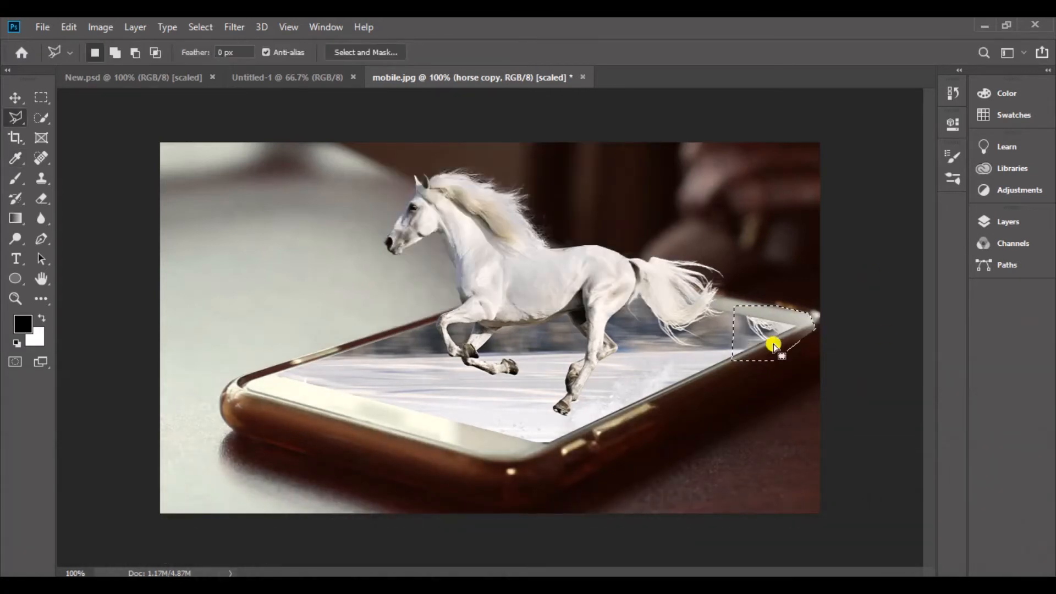
pyautogui.hotkey('ctrl', 'd')
# Add a new layer directly above the Background layer and fill it with the black foreground color
pyautogui.click(1008, 222)
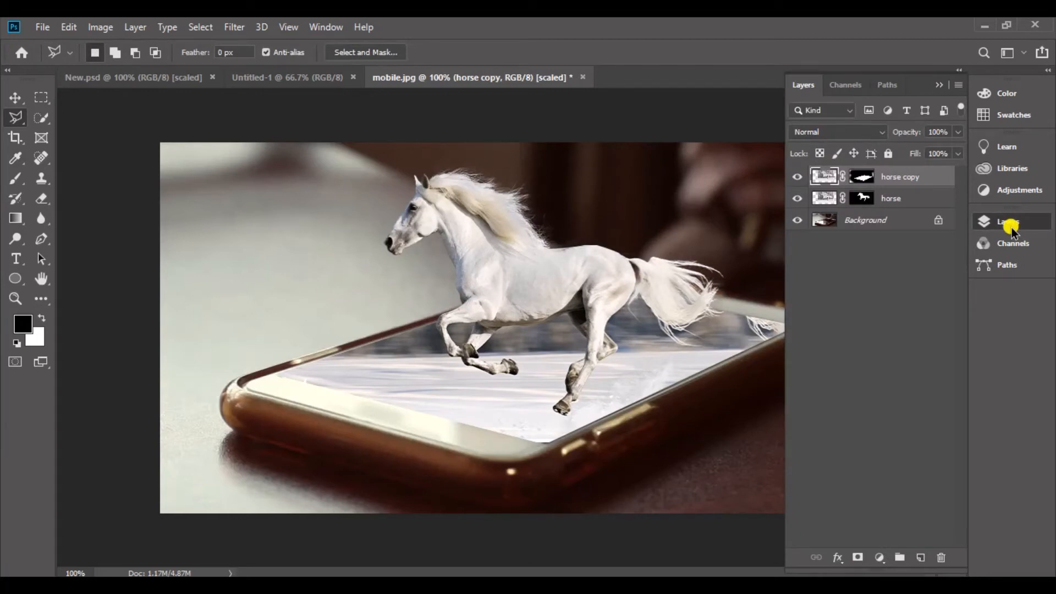
pyautogui.click(862, 199)
pyautogui.click(906, 201)
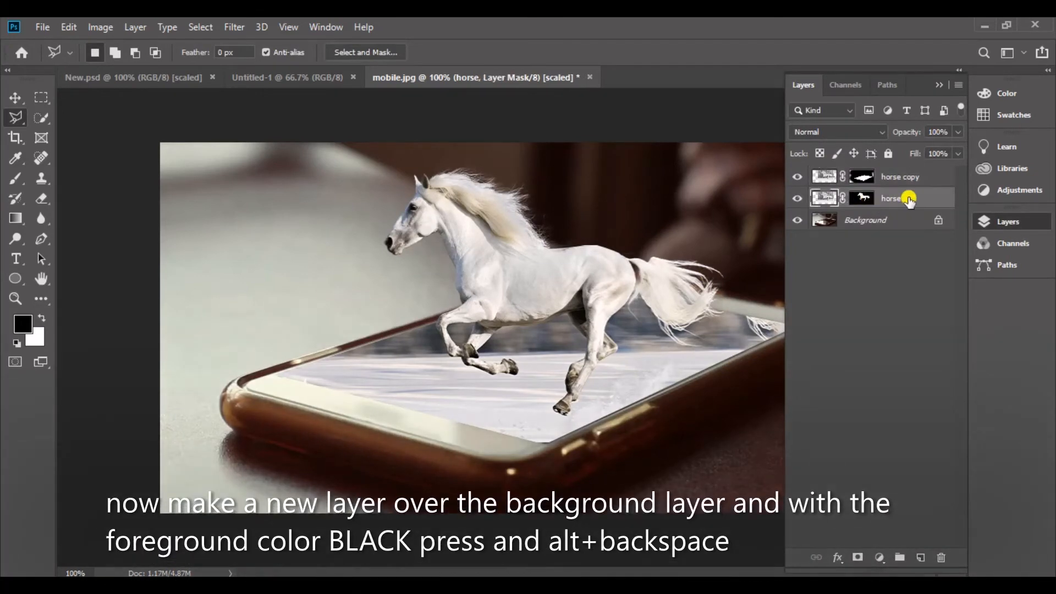
pyautogui.click(895, 219)
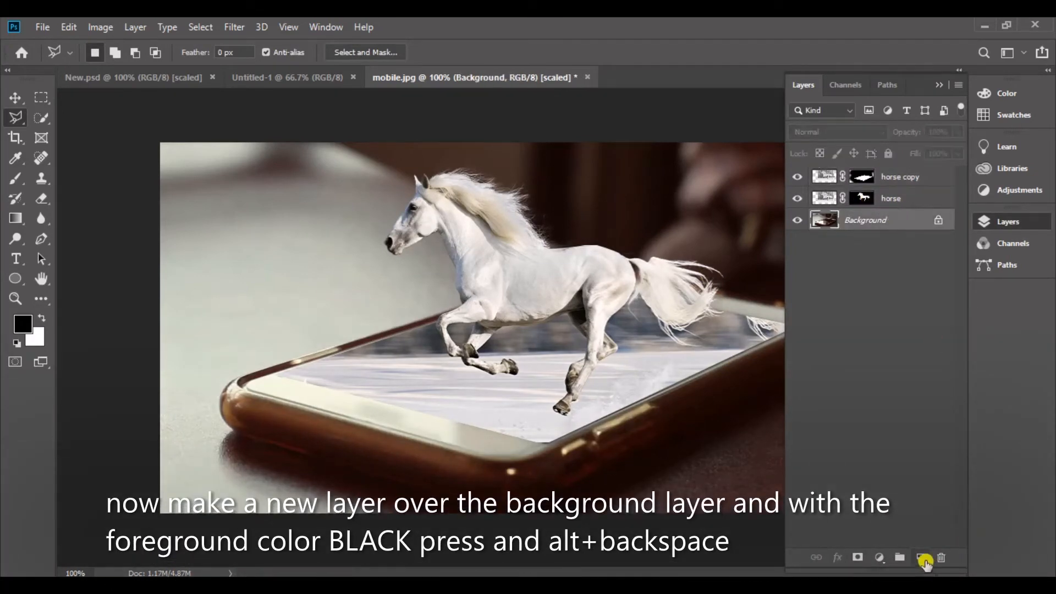
pyautogui.click(922, 558)
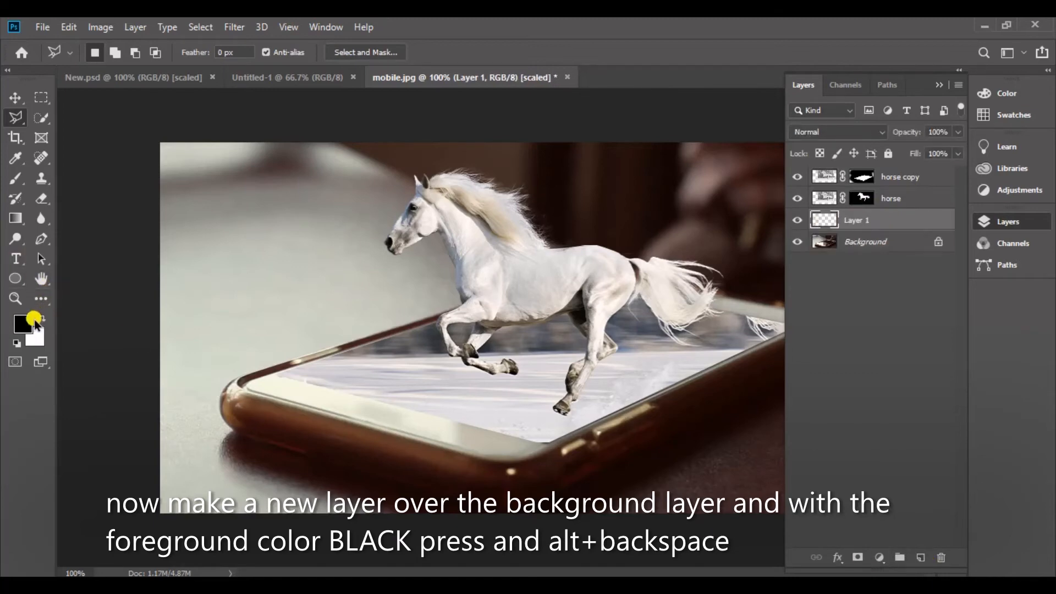
pyautogui.hotkey('alt', 'BackSpace')
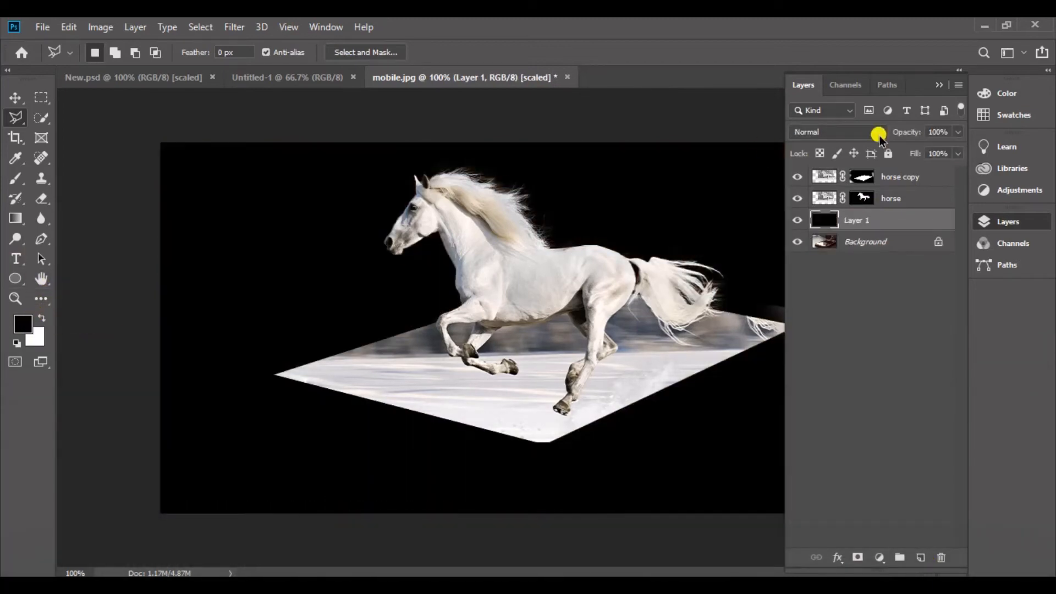
# Set the black layer's blending mode to Soft Light and its opacity to 78%
pyautogui.click(855, 133)
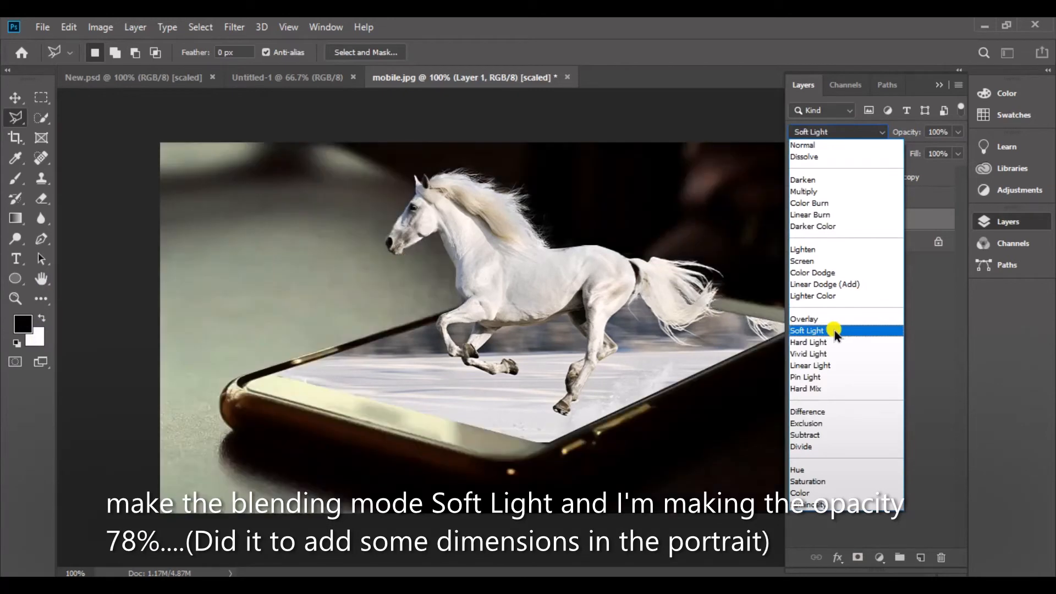
pyautogui.click(834, 330)
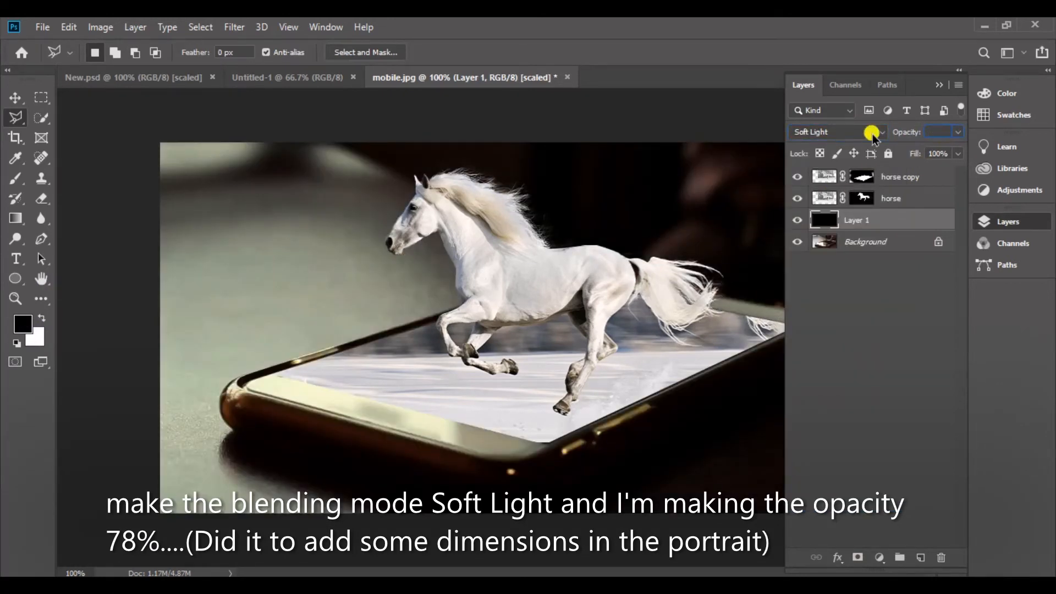
pyautogui.write('78')
pyautogui.press('Return')
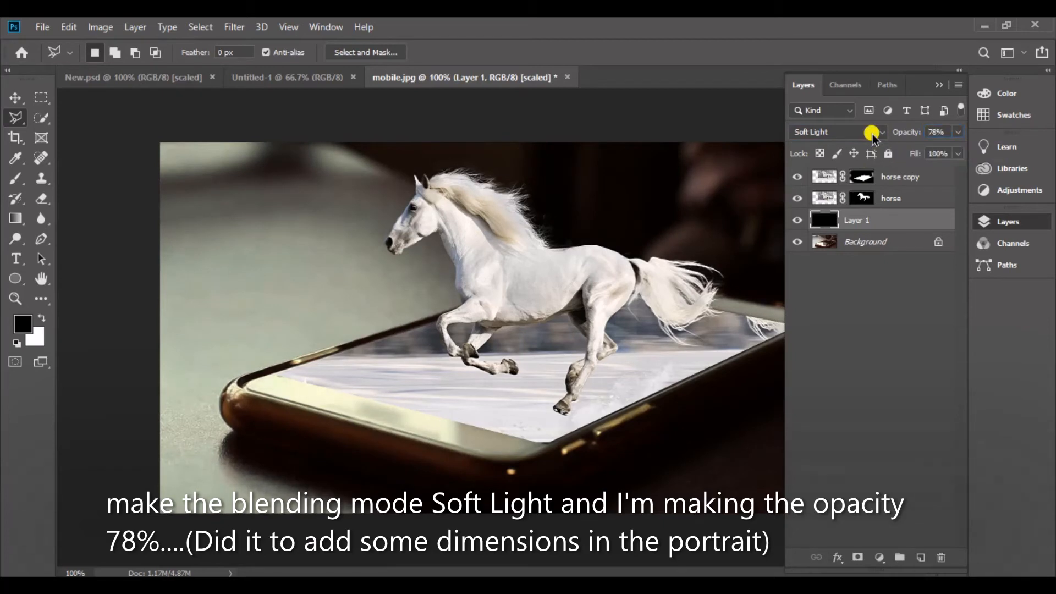
pyautogui.click(872, 303)
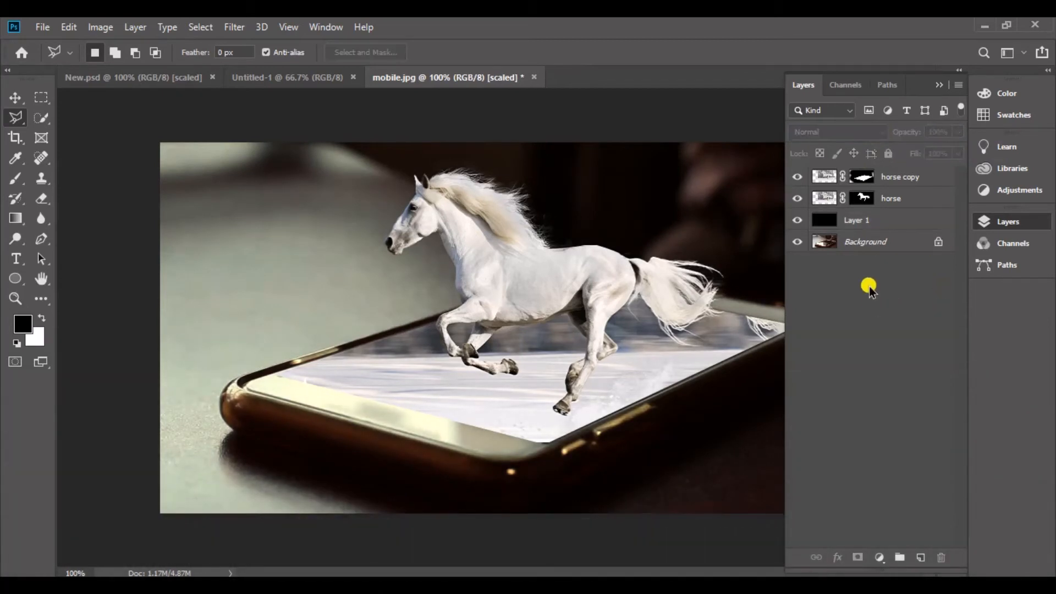
# Add a new layer above horse copy, load the horse layer's mask as a selection and fill it with black
pyautogui.click(912, 178)
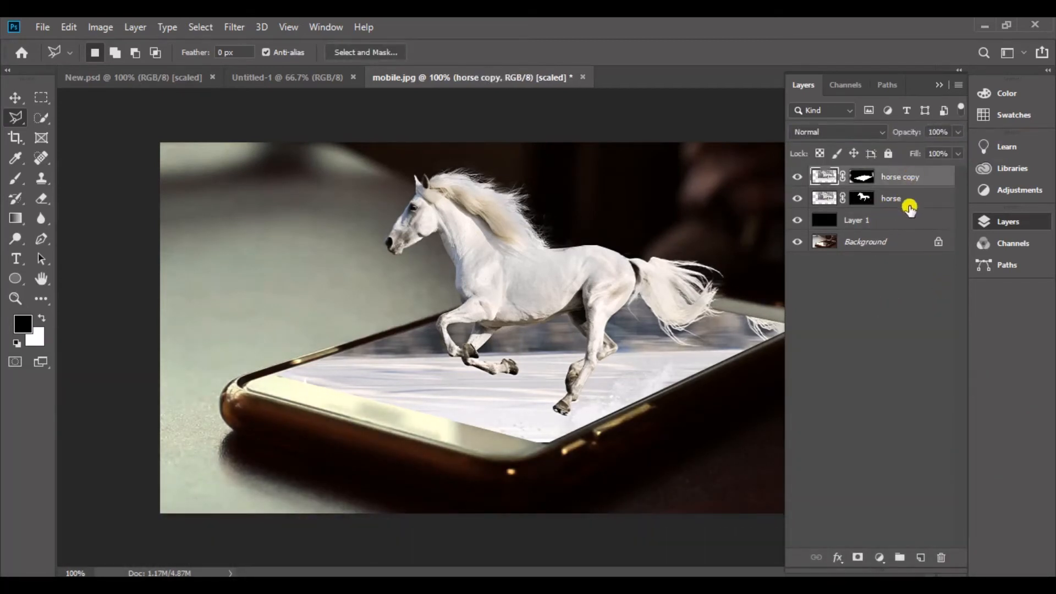
pyautogui.click(921, 558)
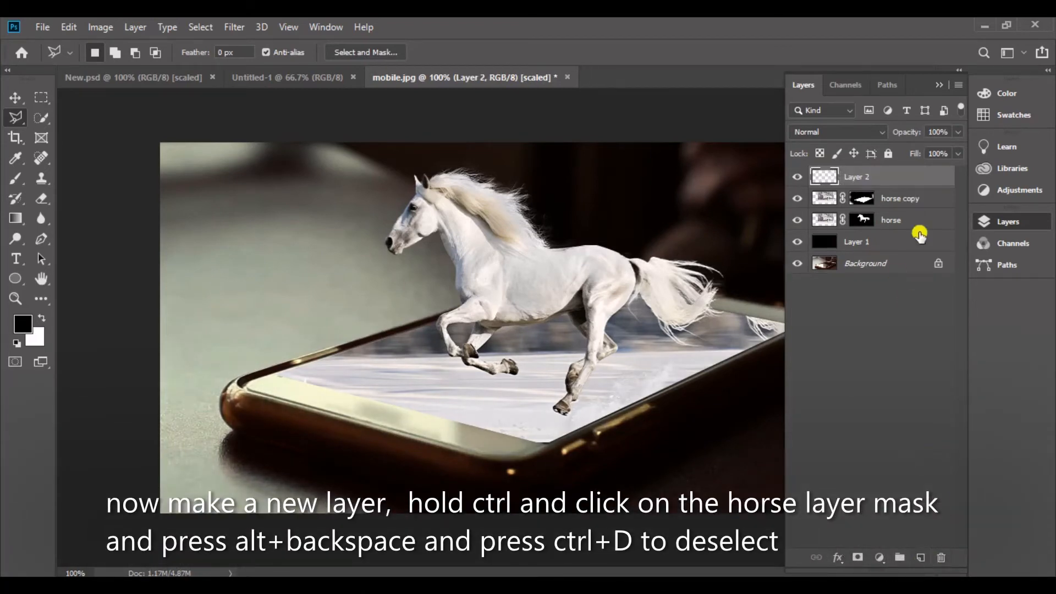
pyautogui.keyDown('ctrl'); pyautogui.click(864, 220); pyautogui.keyUp('ctrl')
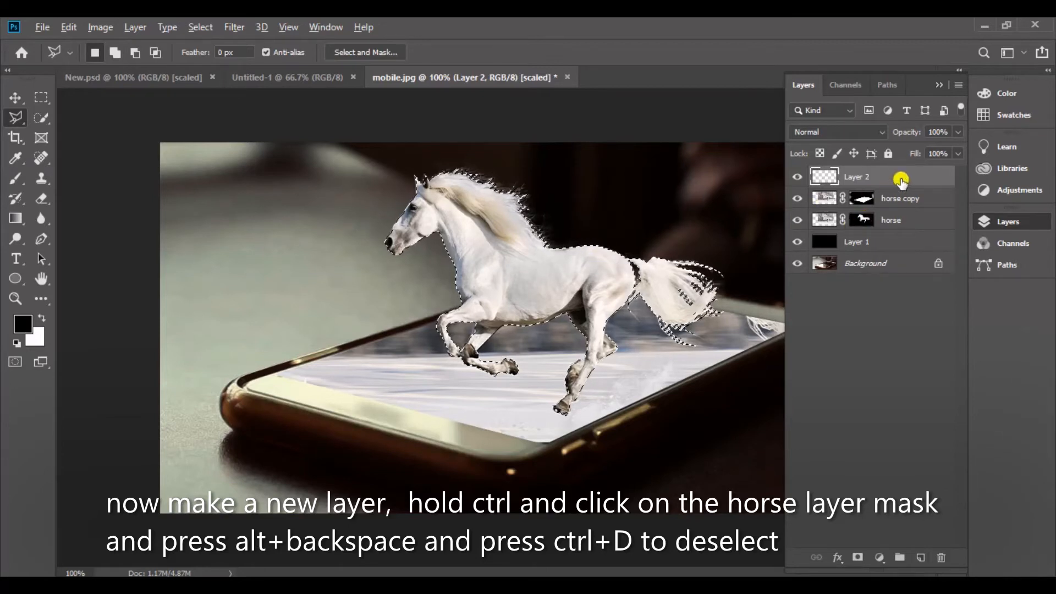
pyautogui.hotkey('alt', 'BackSpace')
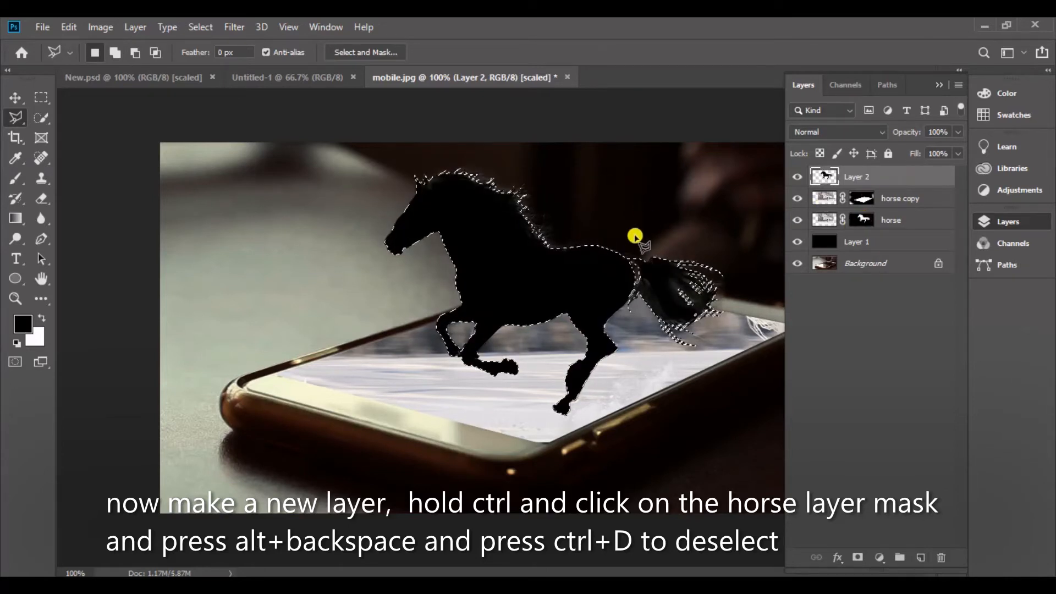
# Deselect the horse outline and flip the black silhouette on Layer 2 vertically with Free Transform
pyautogui.hotkey('ctrl', 'd')
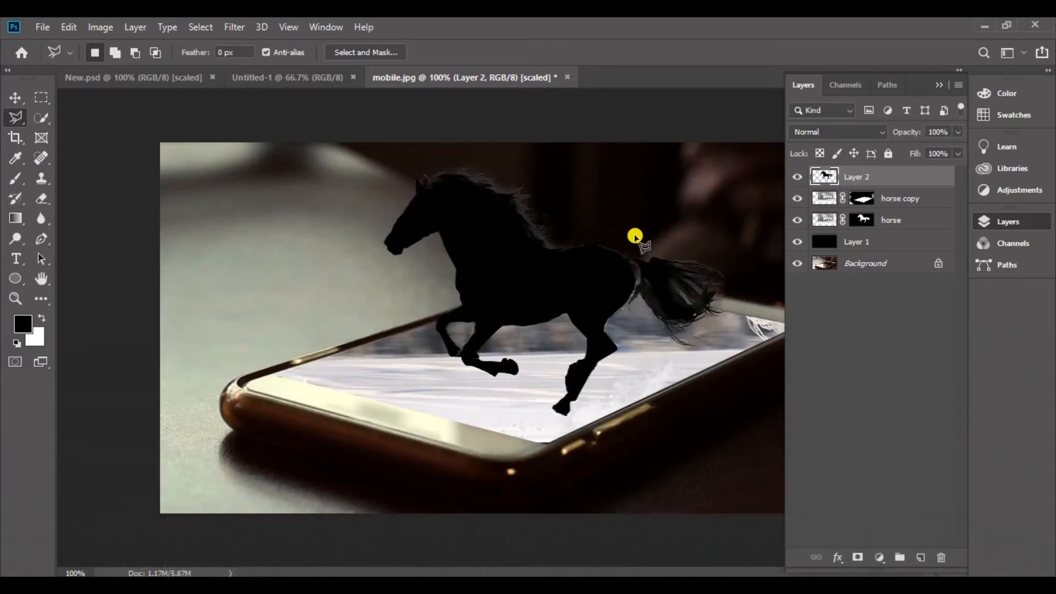
pyautogui.hotkey('ctrl', 't')
pyautogui.rightClick(511, 290)
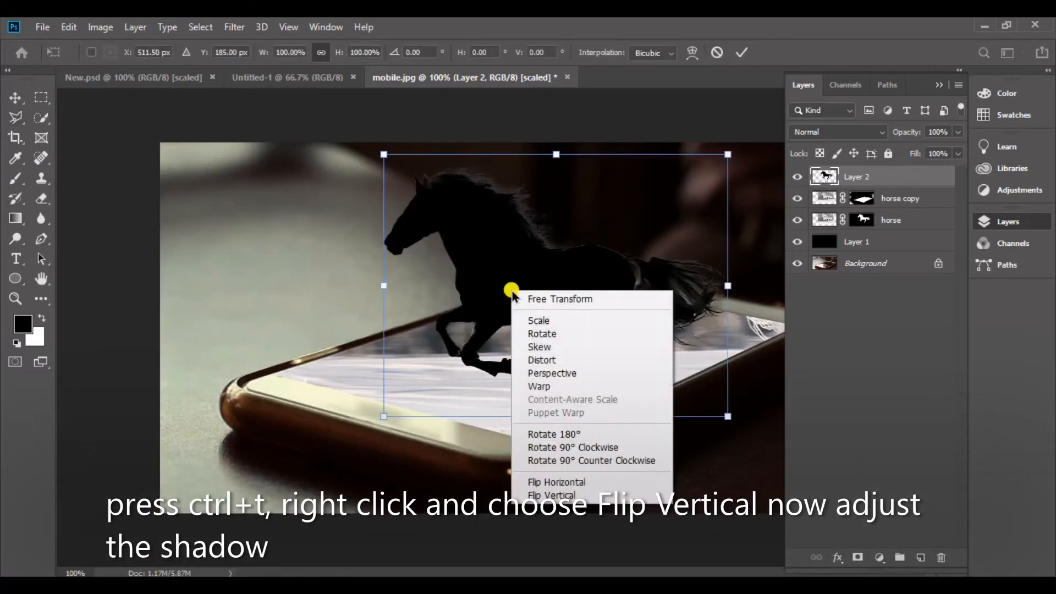
pyautogui.click(590, 497)
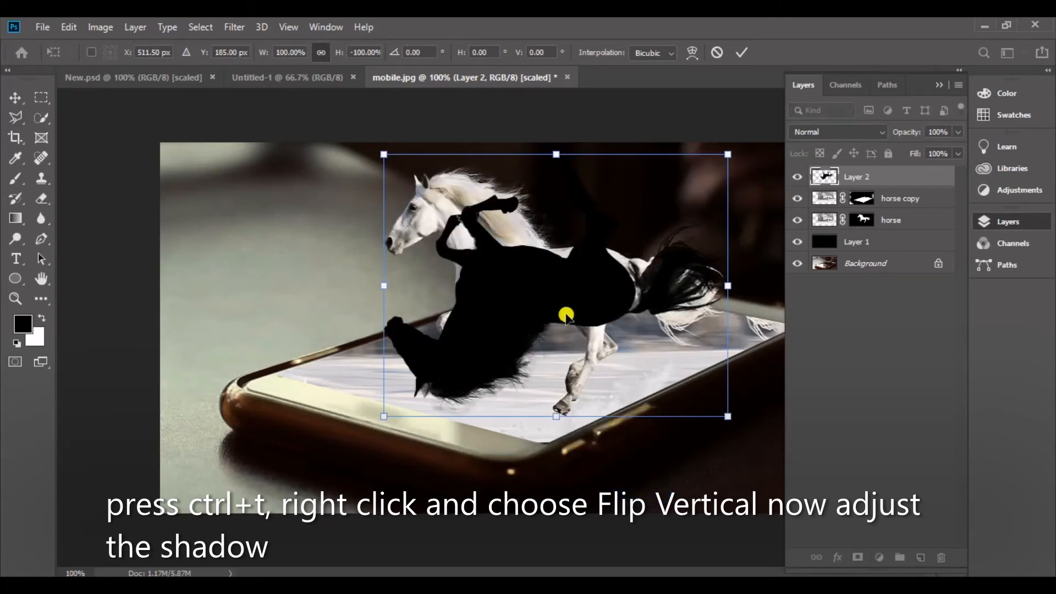
# Move the flipped silhouette below the horse's legs and rotate it to about -160°
pyautogui.moveTo(565, 316); pyautogui.dragTo(549, 561)
pyautogui.moveTo(302, 381); pyautogui.dragTo(358, 359)
pyautogui.moveTo(444, 519); pyautogui.dragTo(429, 492)
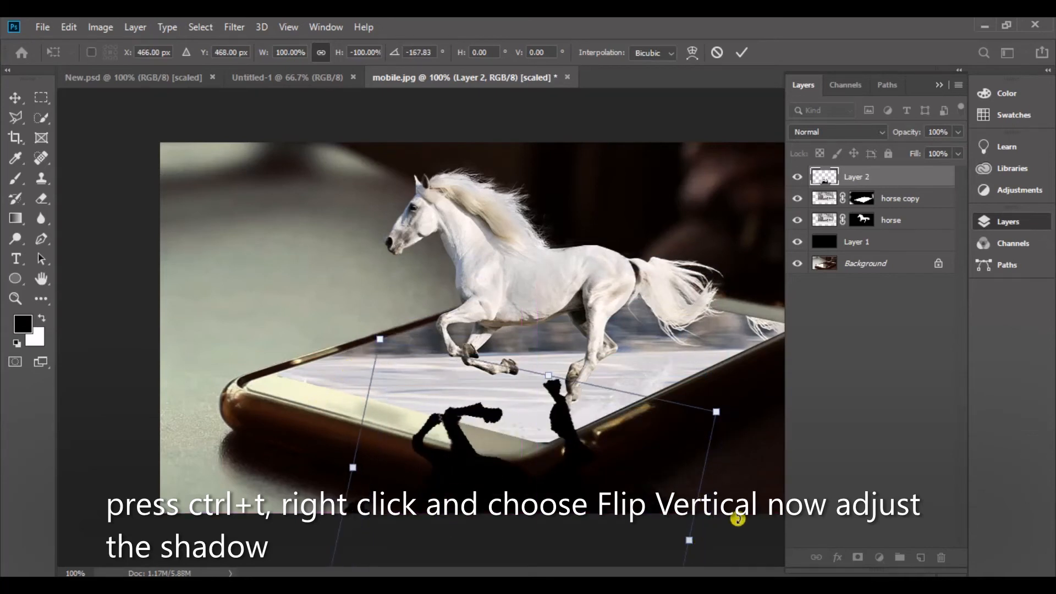
pyautogui.doubleClick(945, 85)
pyautogui.hotkey('ctrl', '-')
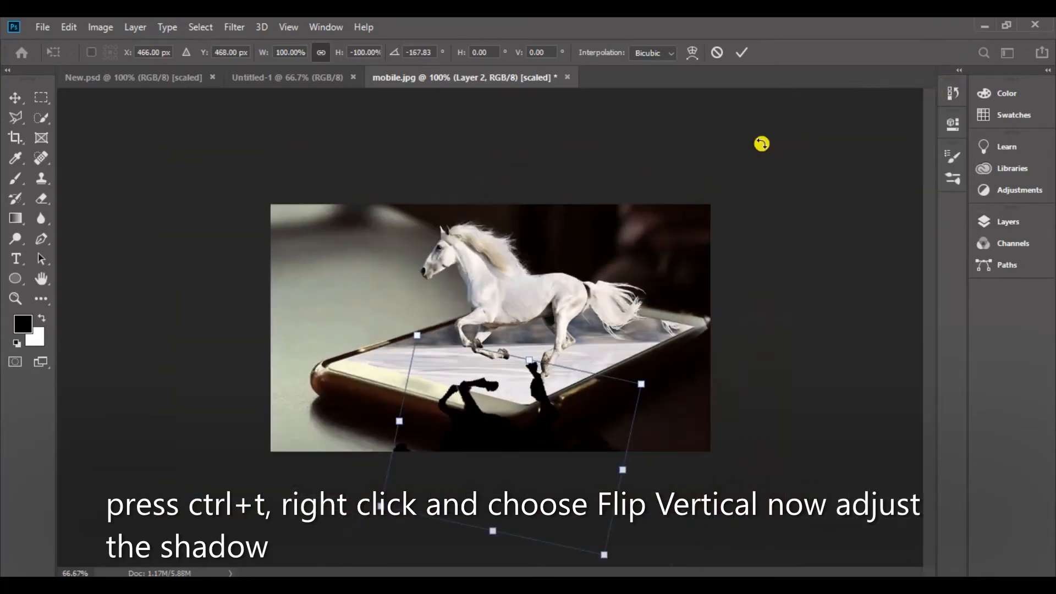
pyautogui.moveTo(621, 558); pyautogui.dragTo(598, 568)
pyautogui.moveTo(532, 426); pyautogui.dragTo(522, 440)
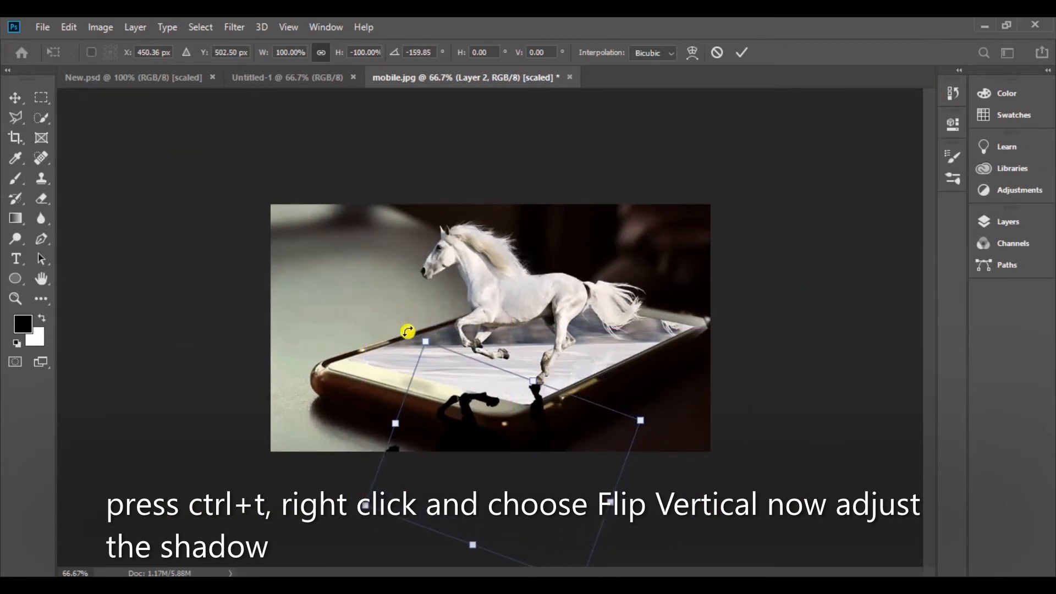
# Distort and reposition the flipped silhouette so its legs line up beneath the horse's hooves, and apply the transform
pyautogui.moveTo(407, 331); pyautogui.dragTo(403, 273)
pyautogui.moveTo(478, 435); pyautogui.dragTo(471, 433)
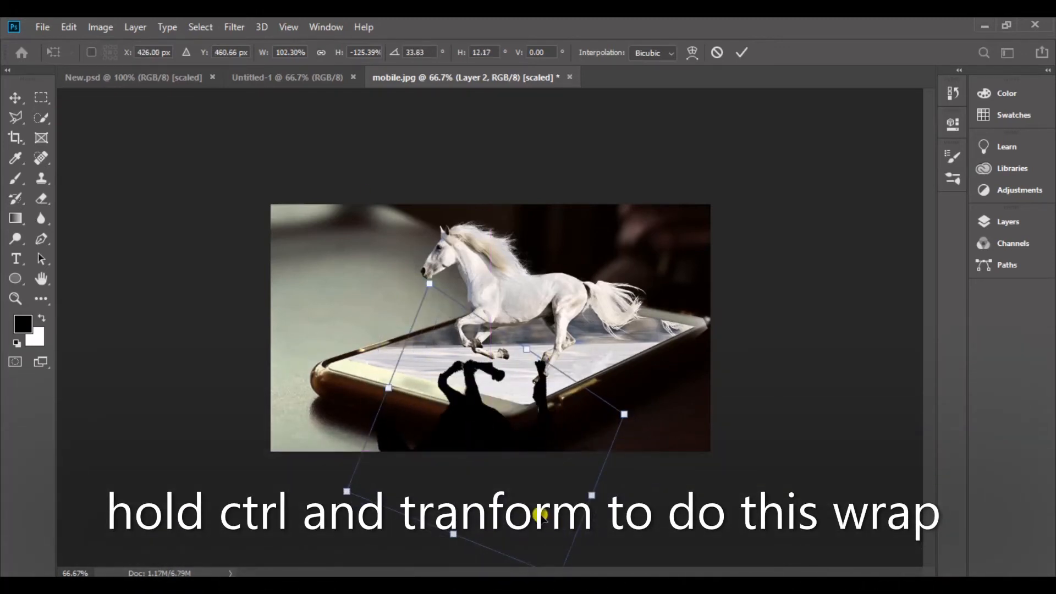
pyautogui.moveTo(540, 515); pyautogui.dragTo(512, 477)
pyautogui.moveTo(541, 553); pyautogui.dragTo(537, 556)
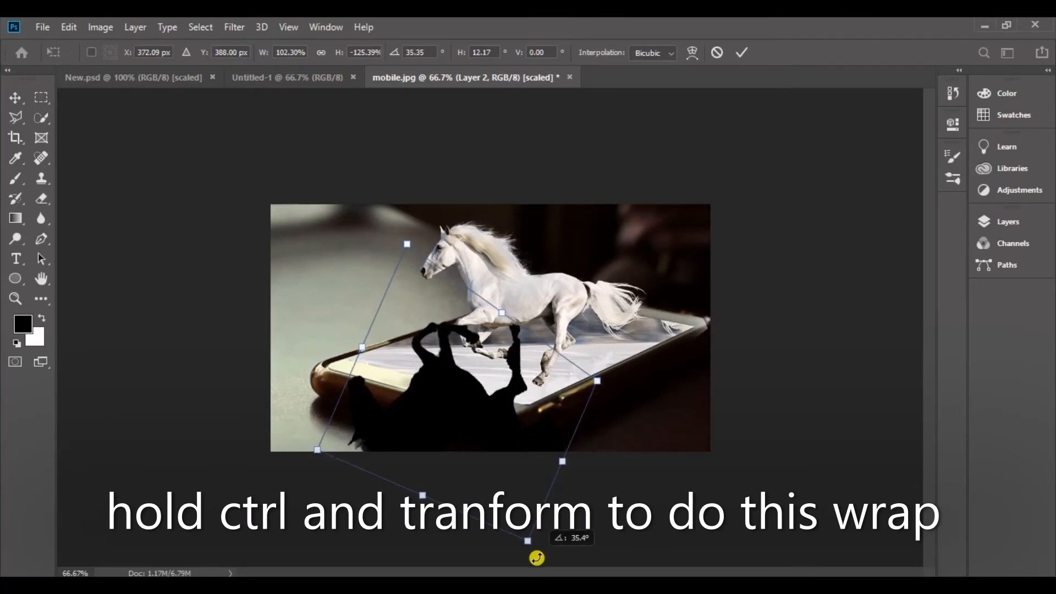
pyautogui.moveTo(488, 467); pyautogui.dragTo(506, 498)
pyautogui.moveTo(431, 296); pyautogui.dragTo(438, 296)
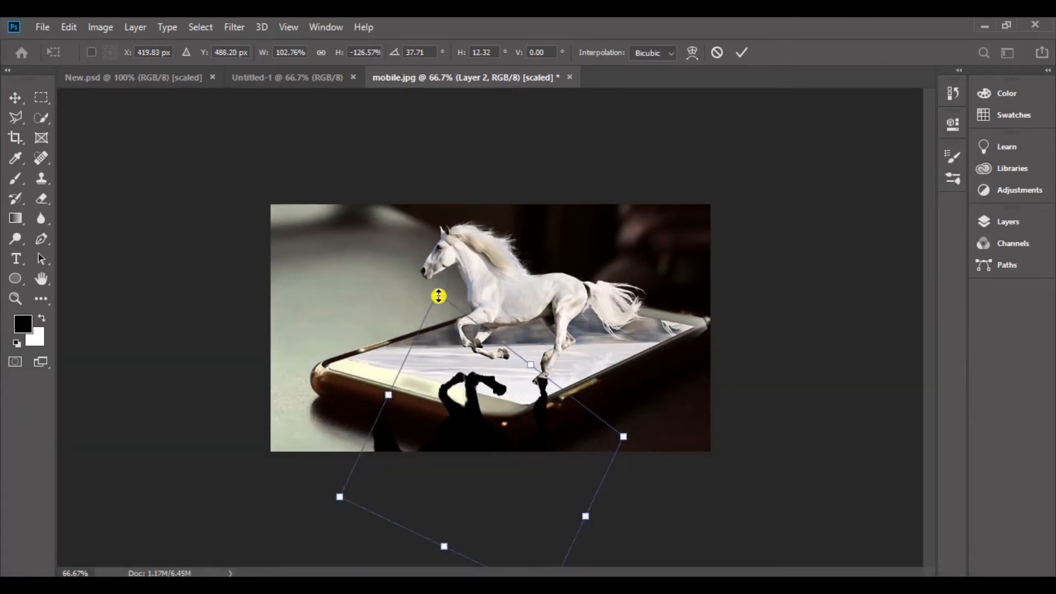
pyautogui.press('Return')
pyautogui.press('v')
# Set the opacity of the black silhouette layer, Layer 2, to 46%
pyautogui.click(1007, 221)
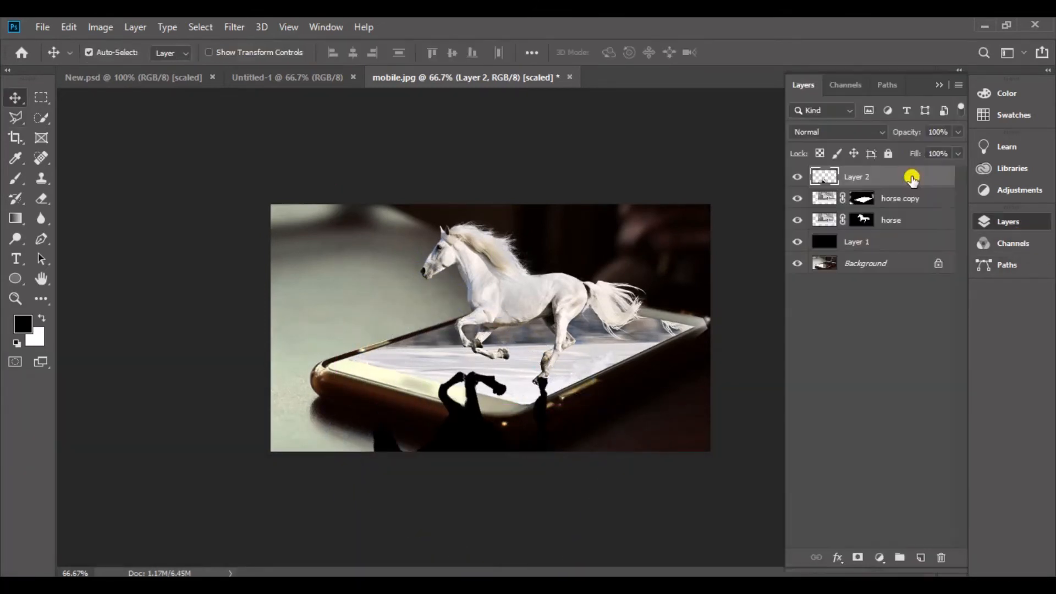
pyautogui.moveTo(928, 138); pyautogui.dragTo(908, 134)
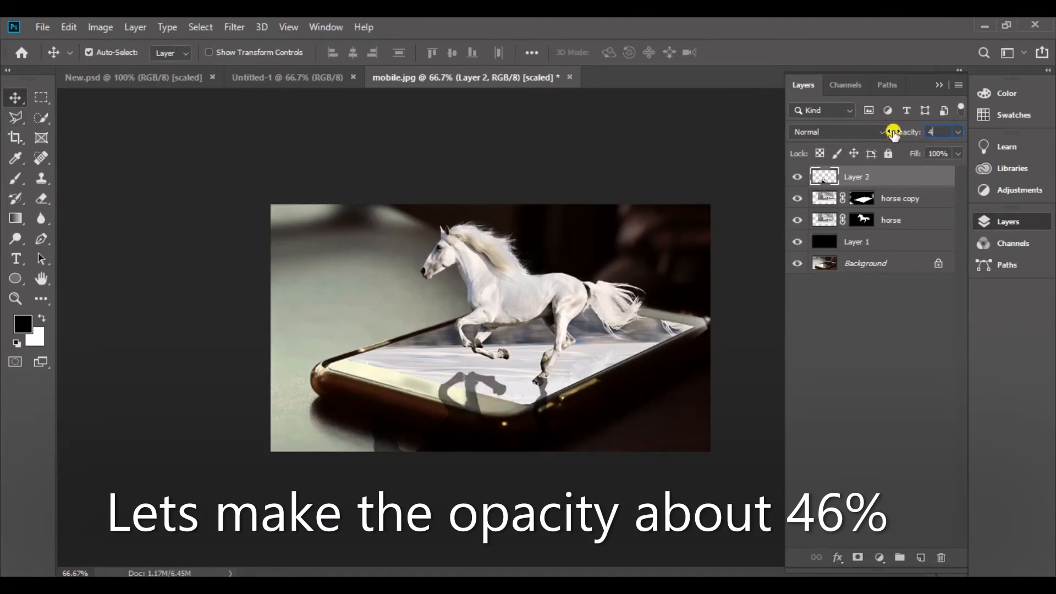
pyautogui.write('6')
# Rotate the silhouette shadow by about 9° with Free Transform and shift it closer to the hooves
pyautogui.moveTo(465, 407); pyautogui.dragTo(469, 410)
pyautogui.hotkey('ctrl', 't')
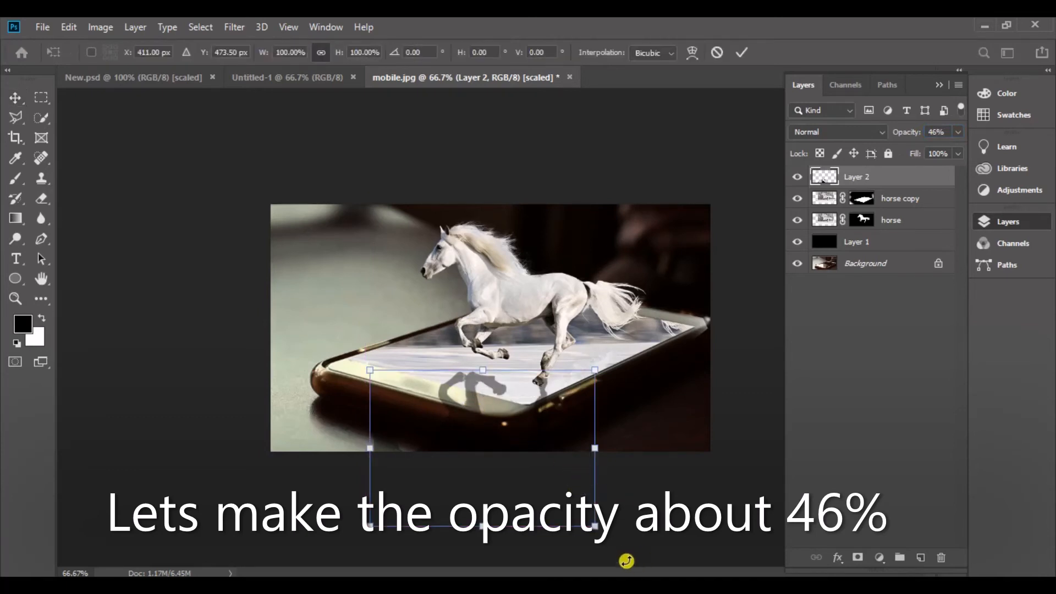
pyautogui.moveTo(627, 561); pyautogui.dragTo(608, 561)
pyautogui.moveTo(495, 519); pyautogui.dragTo(484, 512)
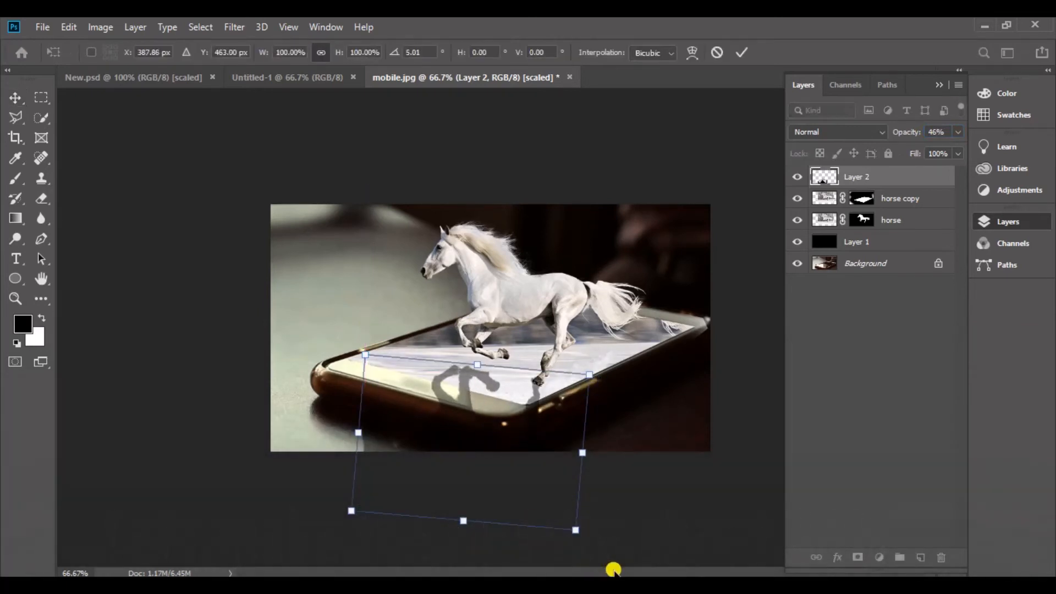
pyautogui.moveTo(598, 556); pyautogui.dragTo(590, 564)
# Nudge the shadow in small increments to align it beneath the hooves and apply the transform
pyautogui.press('Left')
pyautogui.press('Left')
pyautogui.press('Left')
pyautogui.press('Left')
pyautogui.press('Left')
pyautogui.press('Left')
pyautogui.press('Left')
pyautogui.press('Left')
pyautogui.press('Left')
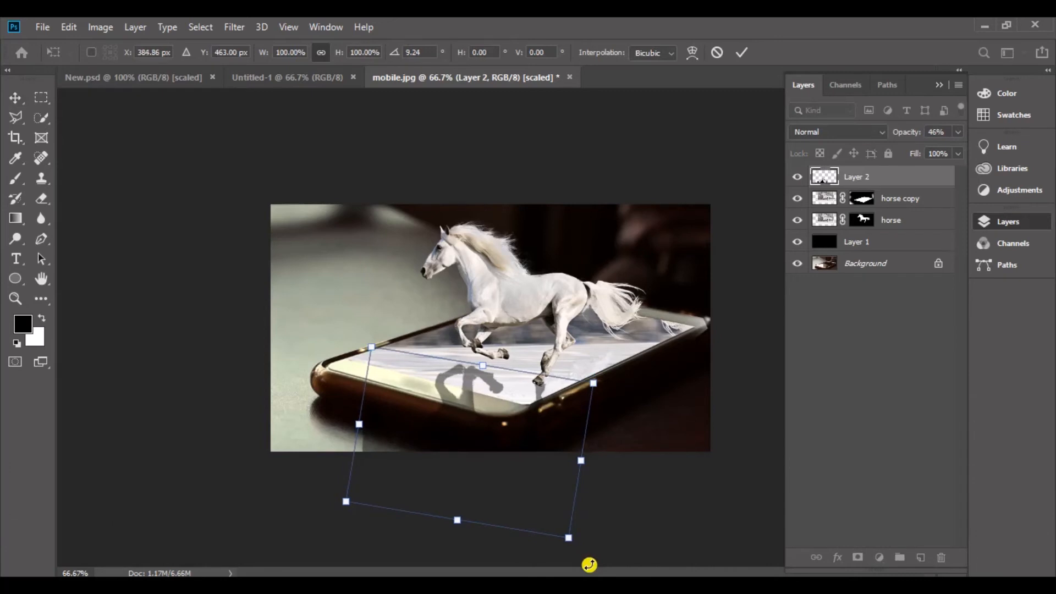
pyautogui.press('Down')
pyautogui.press('Down')
pyautogui.press('Down')
pyautogui.press('Right')
pyautogui.press('Right')
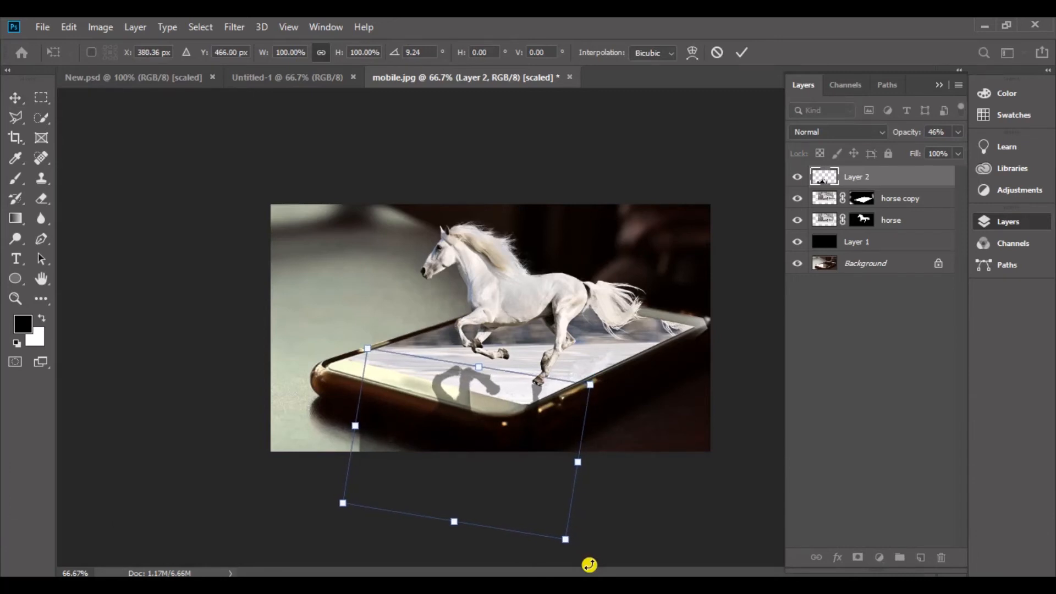
pyautogui.press('Return')
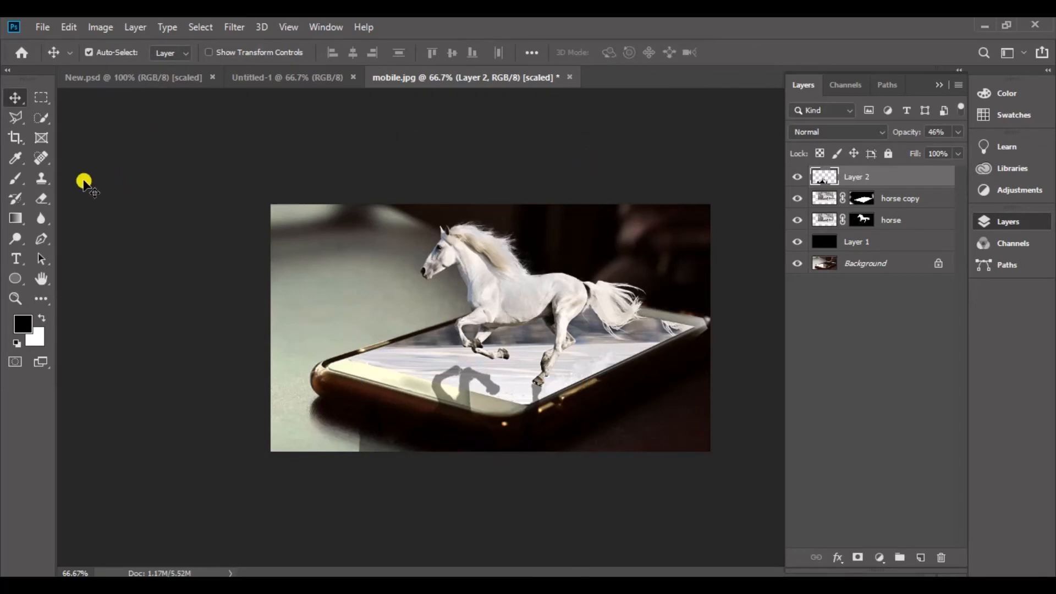
# Erase the unwanted shadow beyond the phone's front edge with a soft 250 px eraser at 100% opacity
pyautogui.click(43, 202)
pyautogui.click(113, 51)
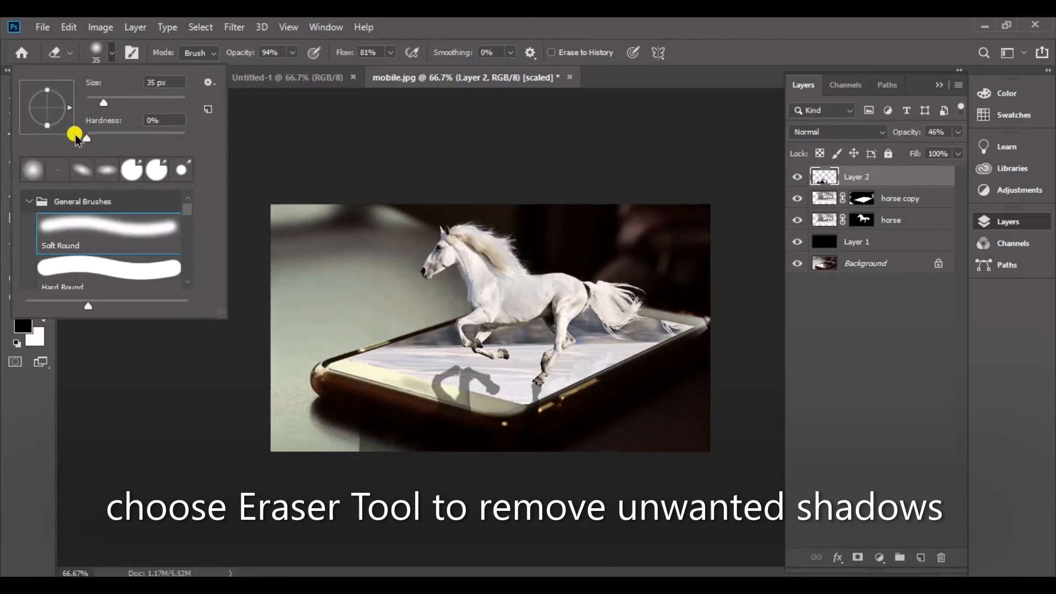
pyautogui.click(288, 127)
pyautogui.moveTo(237, 53); pyautogui.dragTo(460, 55)
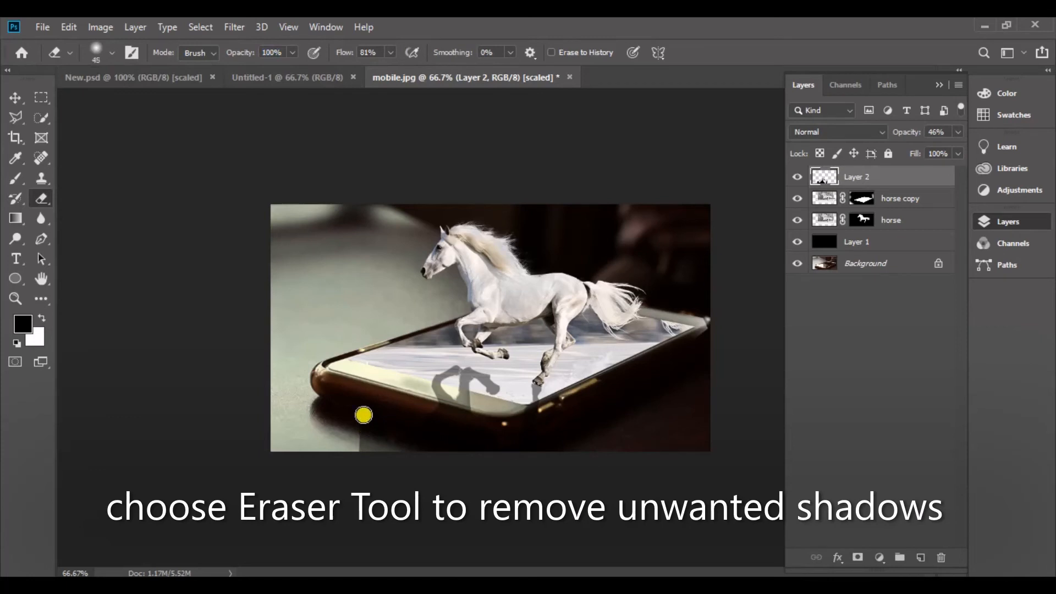
pyautogui.press(']')
pyautogui.press(']')
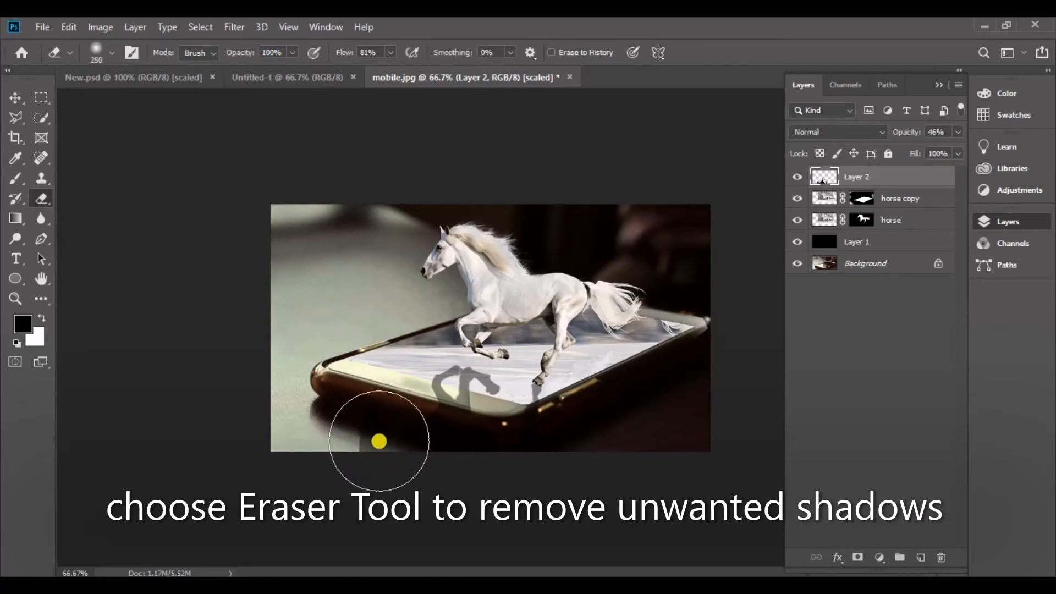
pyautogui.moveTo(472, 473)
pyautogui.mouseDown()
pyautogui.moveTo(566, 459)
pyautogui.moveTo(540, 464)
pyautogui.mouseUp()
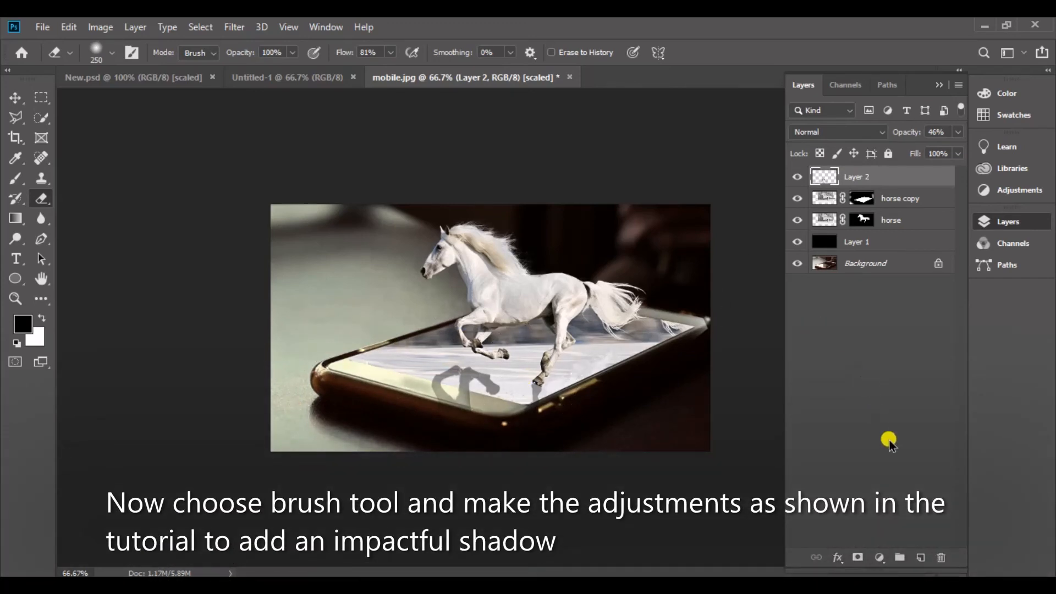
# Add a new layer and set up a flattened, tilted Soft Round brush at 39 px and 19% opacity
pyautogui.click(920, 557)
pyautogui.click(16, 178)
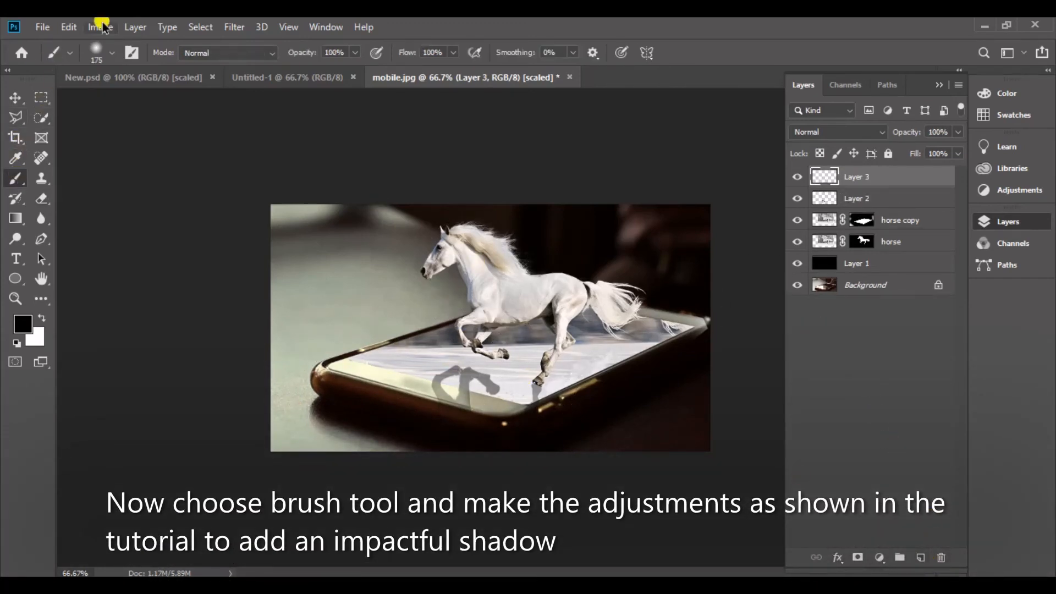
pyautogui.click(112, 52)
pyautogui.moveTo(48, 88); pyautogui.dragTo(69, 120)
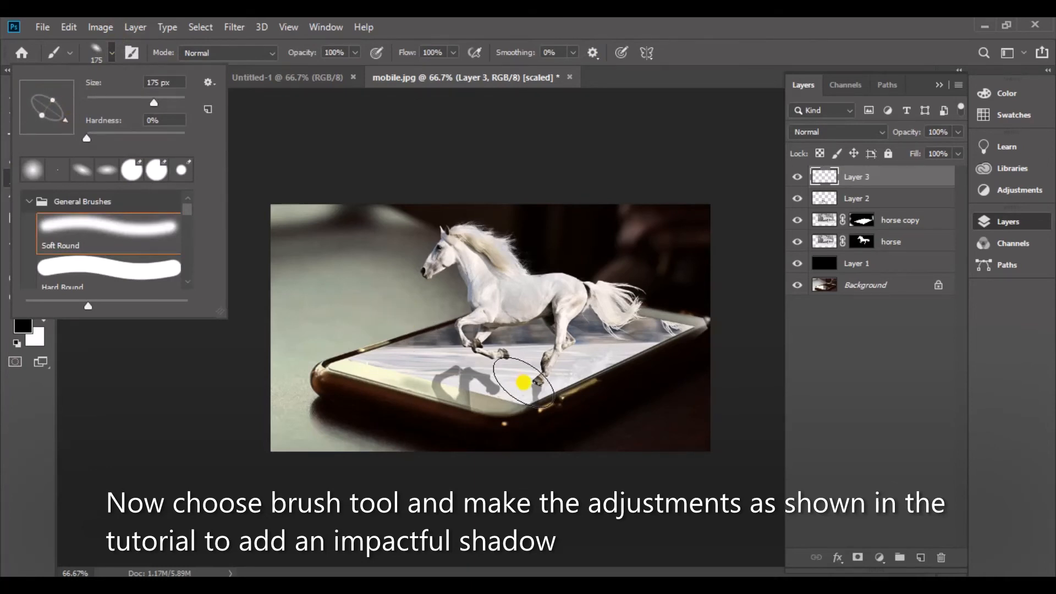
pyautogui.moveTo(153, 102); pyautogui.dragTo(113, 103)
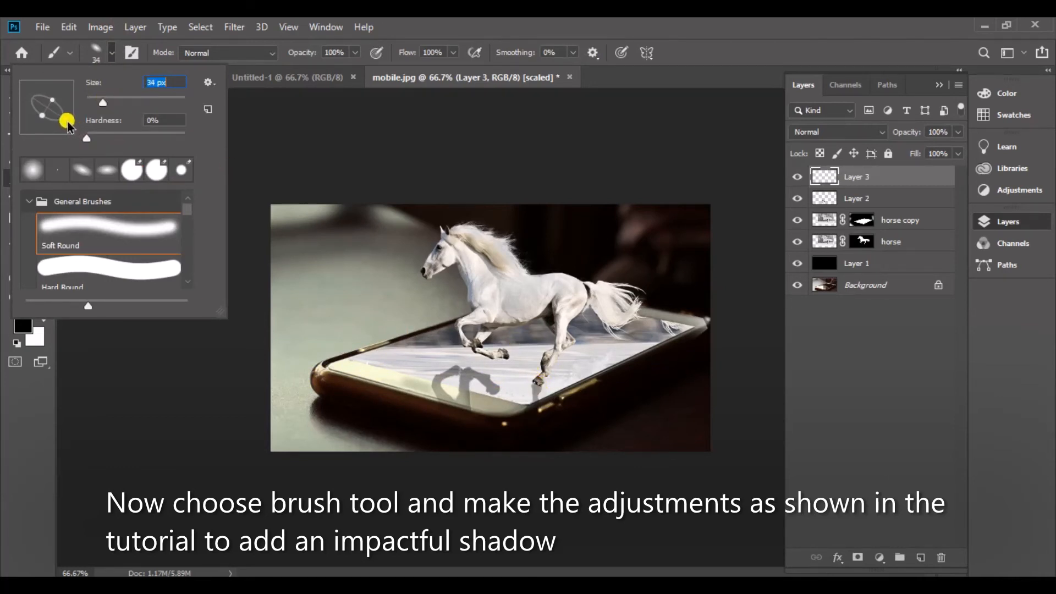
pyautogui.moveTo(102, 102); pyautogui.dragTo(105, 102)
pyautogui.click(244, 127)
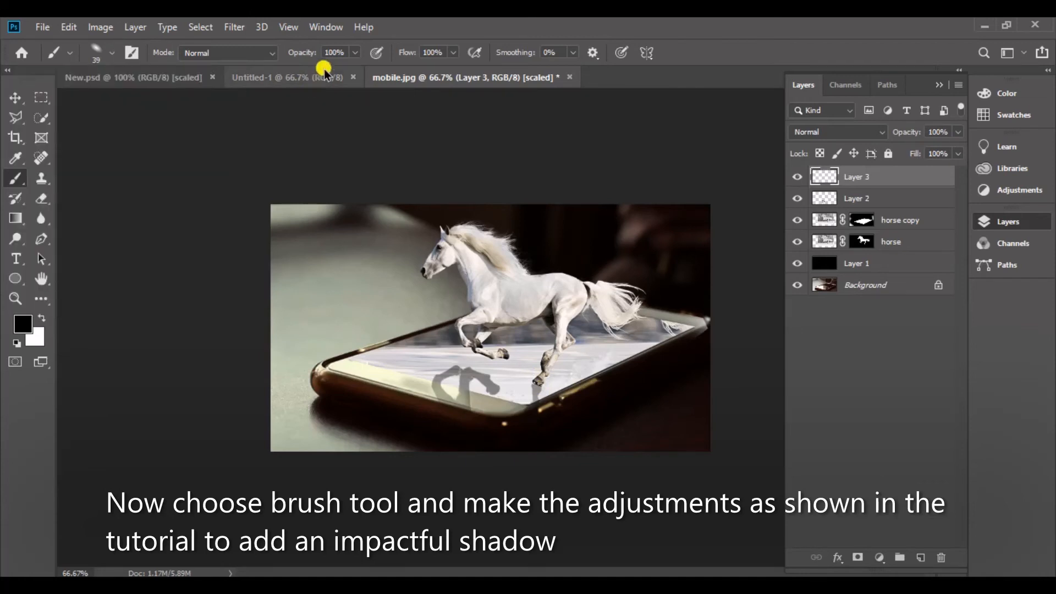
pyautogui.moveTo(312, 53)
pyautogui.mouseDown()
pyautogui.moveTo(259, 52)
pyautogui.moveTo(314, 55)
pyautogui.mouseUp()
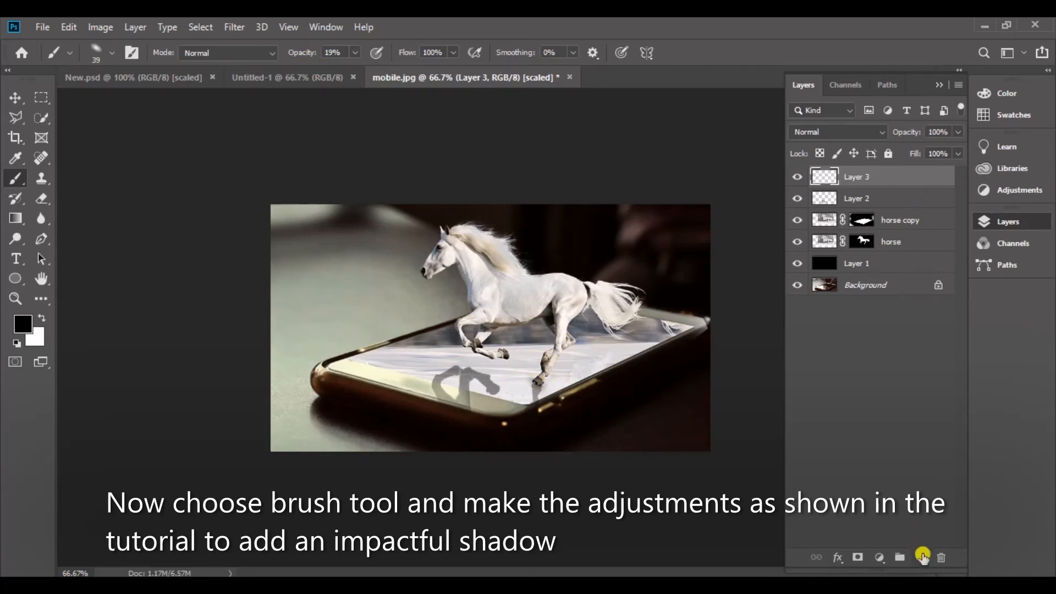
# Add another layer on top named gradient and rename the silhouette layer, Layer 2, to Shadow
pyautogui.click(921, 557)
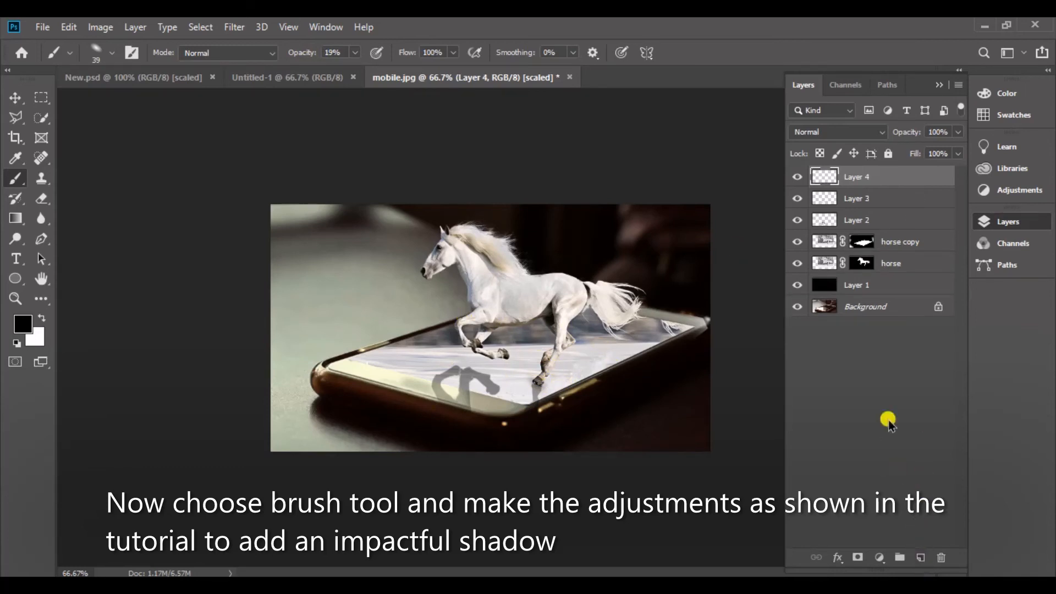
pyautogui.rightClick(855, 220)
pyautogui.click(888, 223)
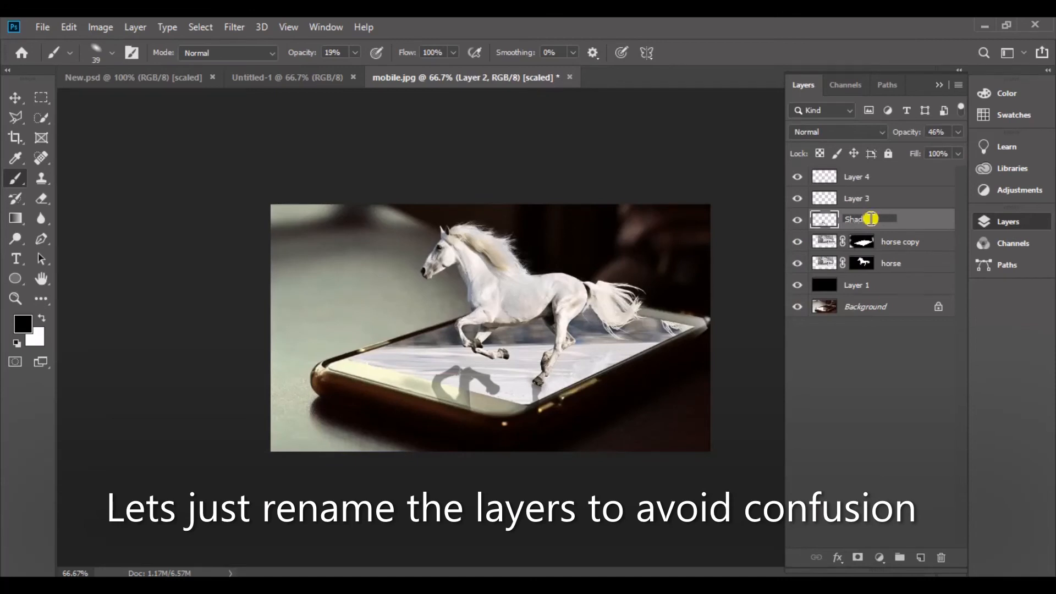
pyautogui.write('Shadow')
pyautogui.press('Return')
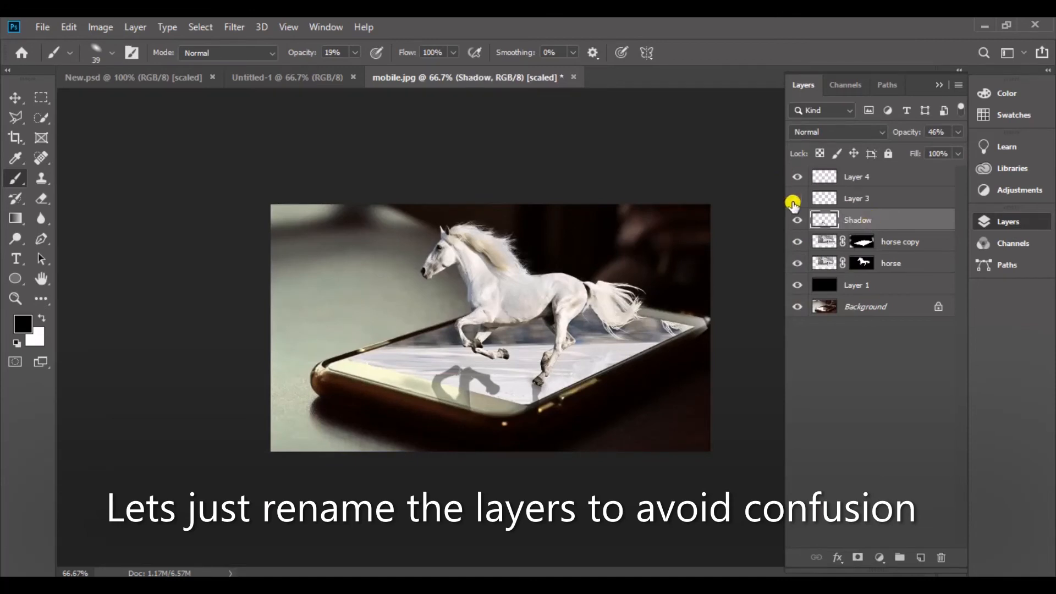
pyautogui.click(858, 177)
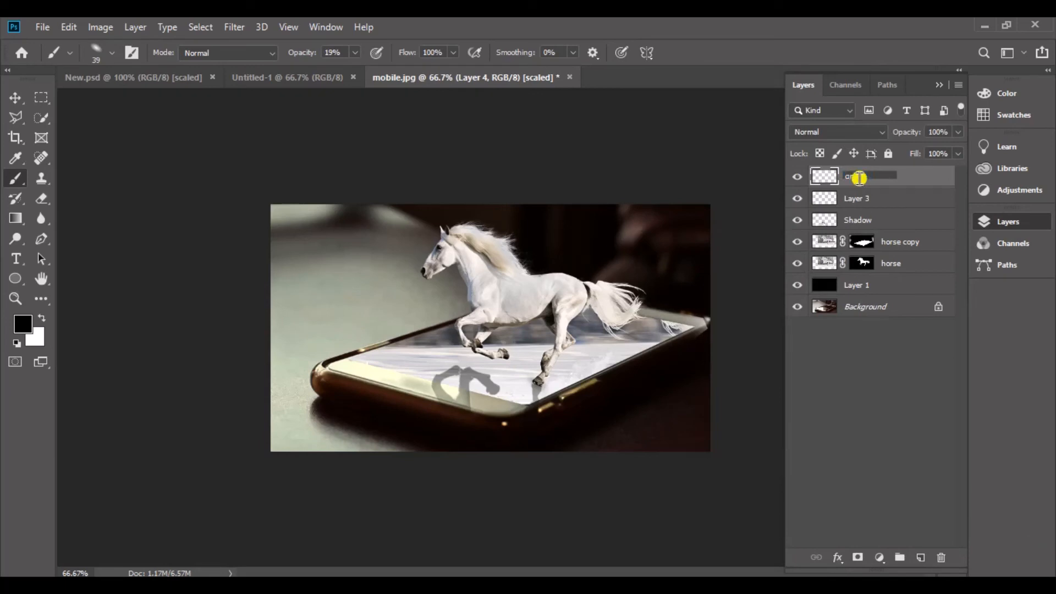
pyautogui.press('Return')
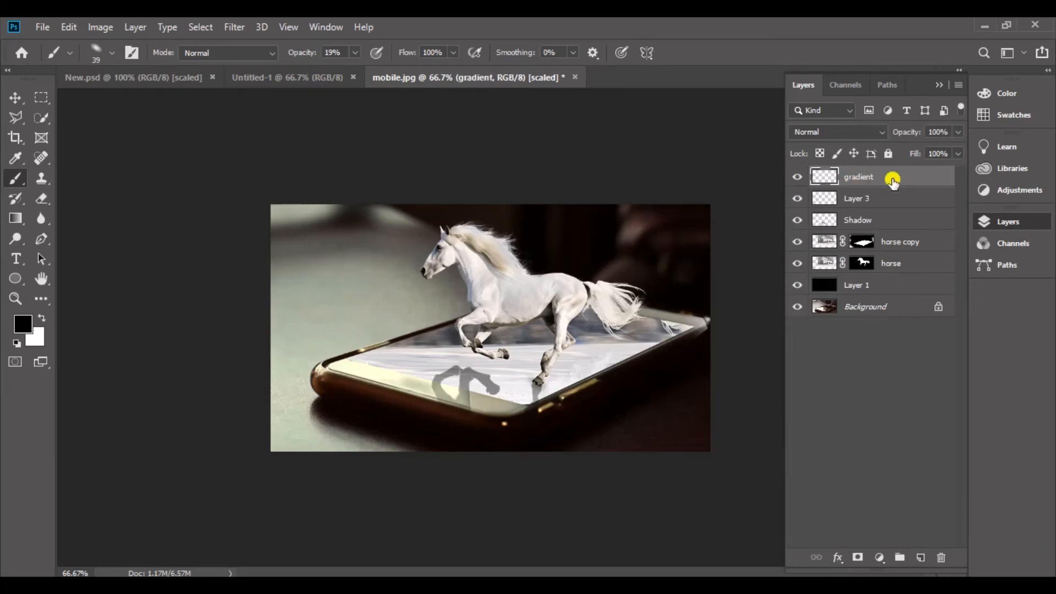
# Load the horse layer's mask as a selection and draw a black-to-white linear gradient at 51% opacity from the horse's neck down to its hind leg
pyautogui.moveTo(867, 263); pyautogui.dragTo(861, 267)
pyautogui.keyDown('ctrl'); pyautogui.click(861, 266); pyautogui.keyUp('ctrl')
pyautogui.click(16, 218)
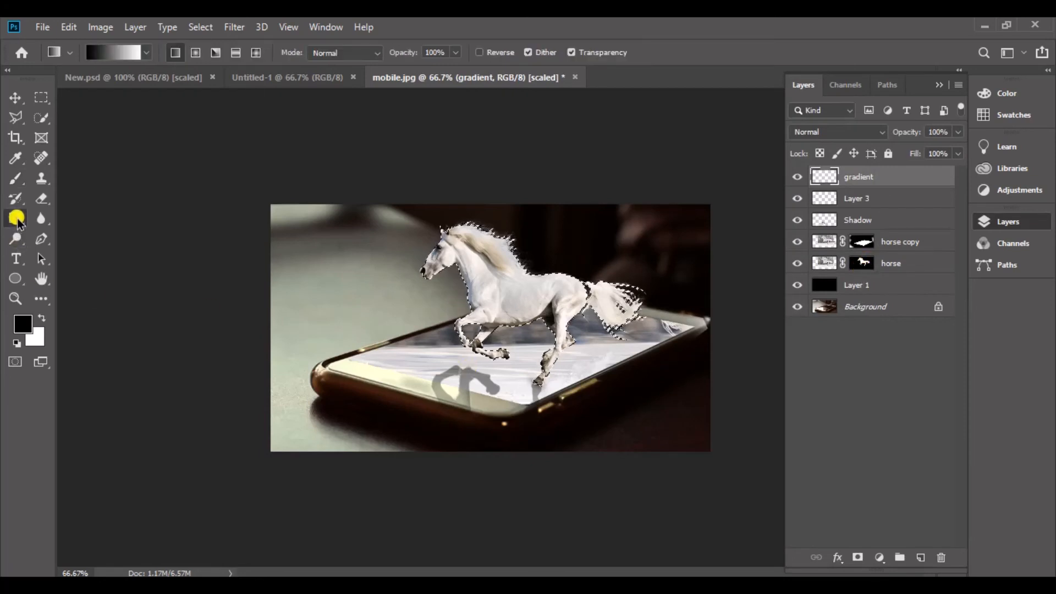
pyautogui.click(146, 52)
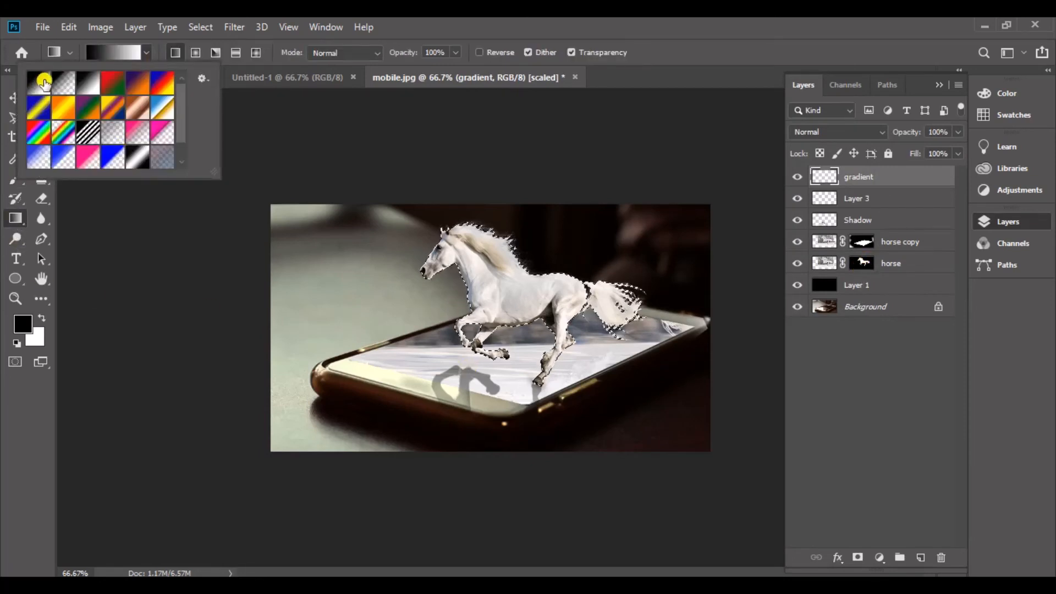
pyautogui.click(280, 121)
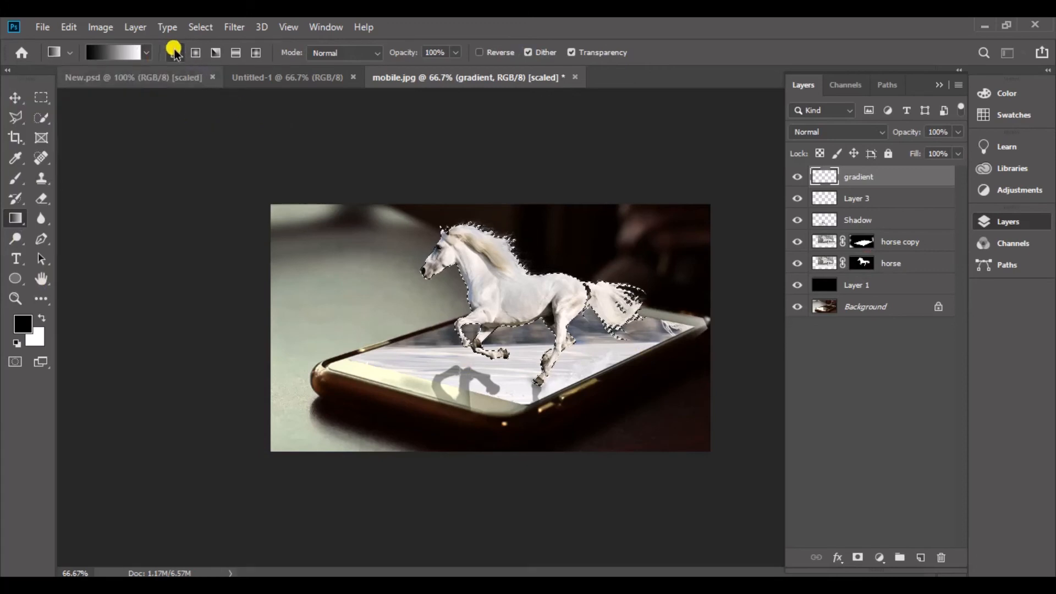
pyautogui.moveTo(407, 51); pyautogui.dragTo(368, 51)
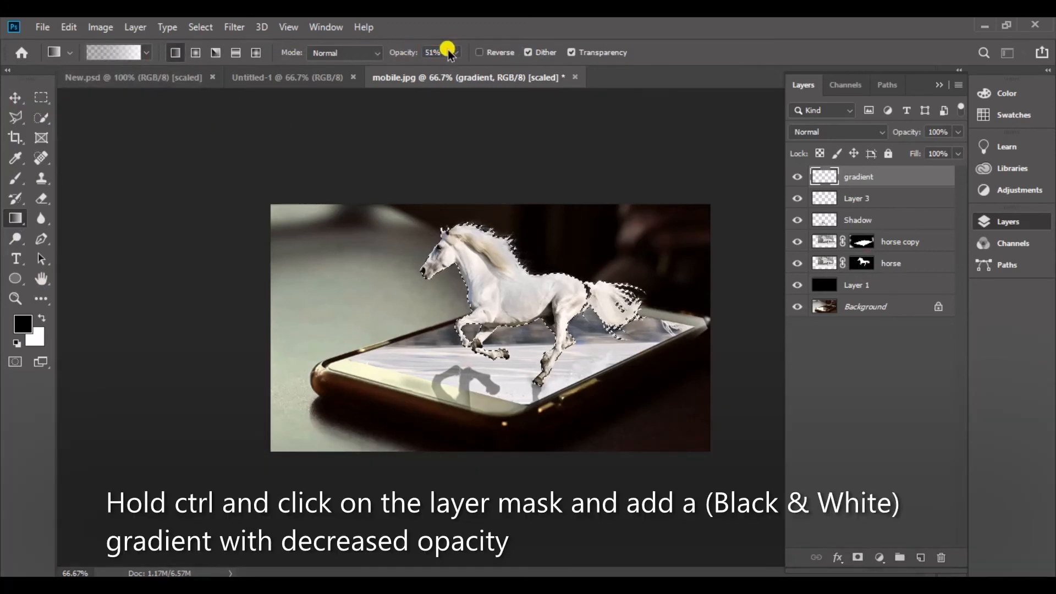
pyautogui.moveTo(489, 261); pyautogui.dragTo(539, 370)
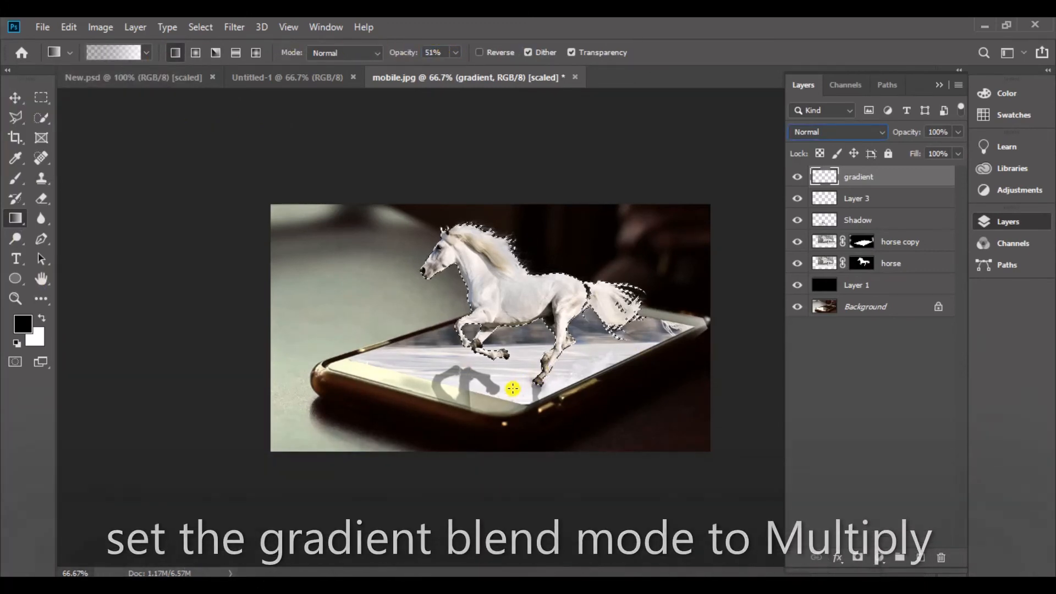
# Set the gradient layer to Multiply, redraw the 51% opacity gradient from below the hind hoof up to the horse's neck, and deselect
pyautogui.click(838, 138)
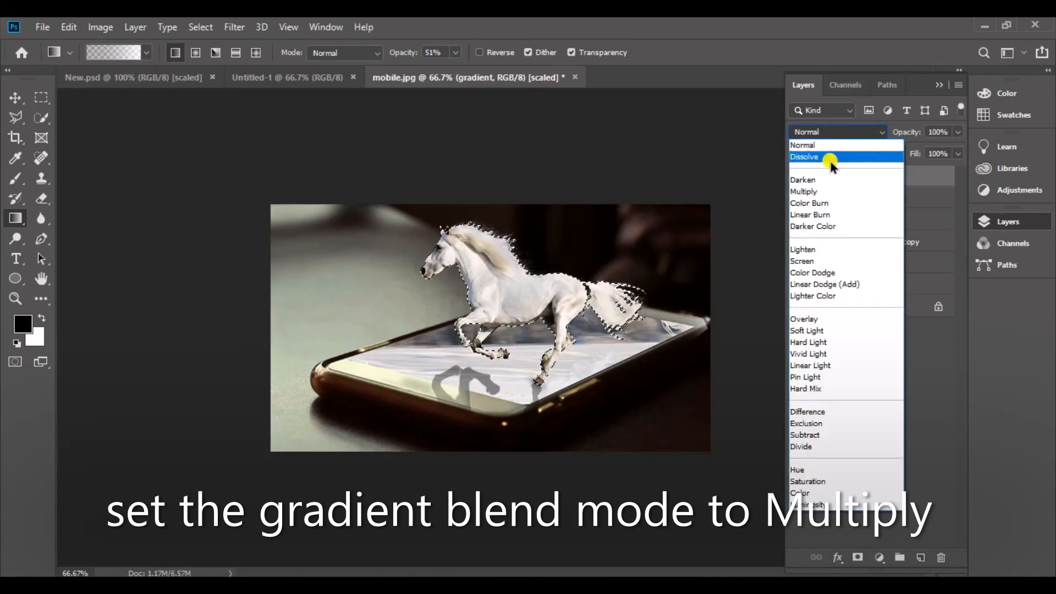
pyautogui.click(822, 190)
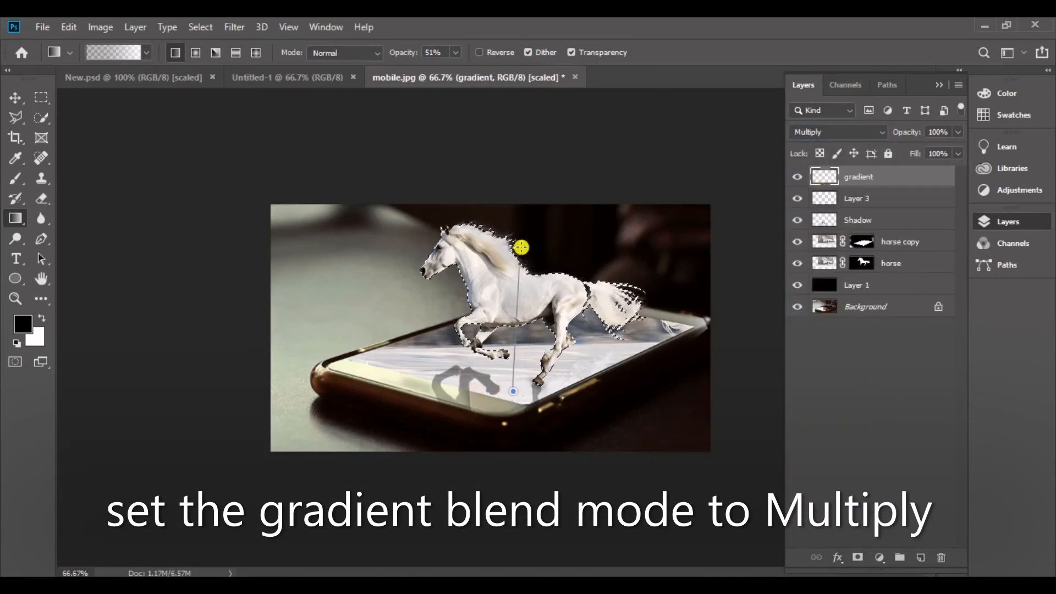
pyautogui.moveTo(520, 247); pyautogui.dragTo(519, 245)
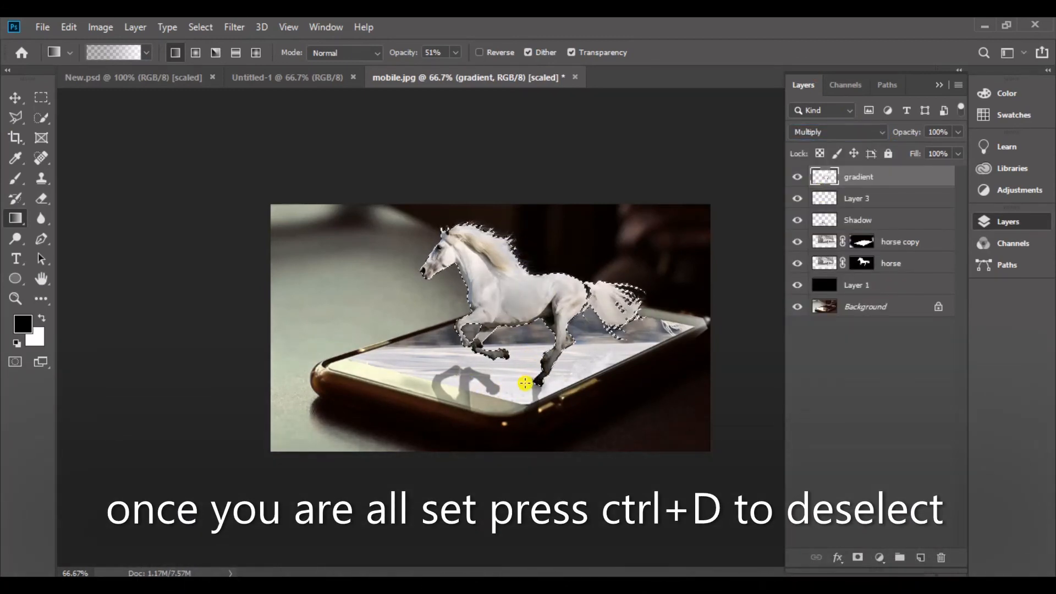
pyautogui.hotkey('ctrl', 'd')
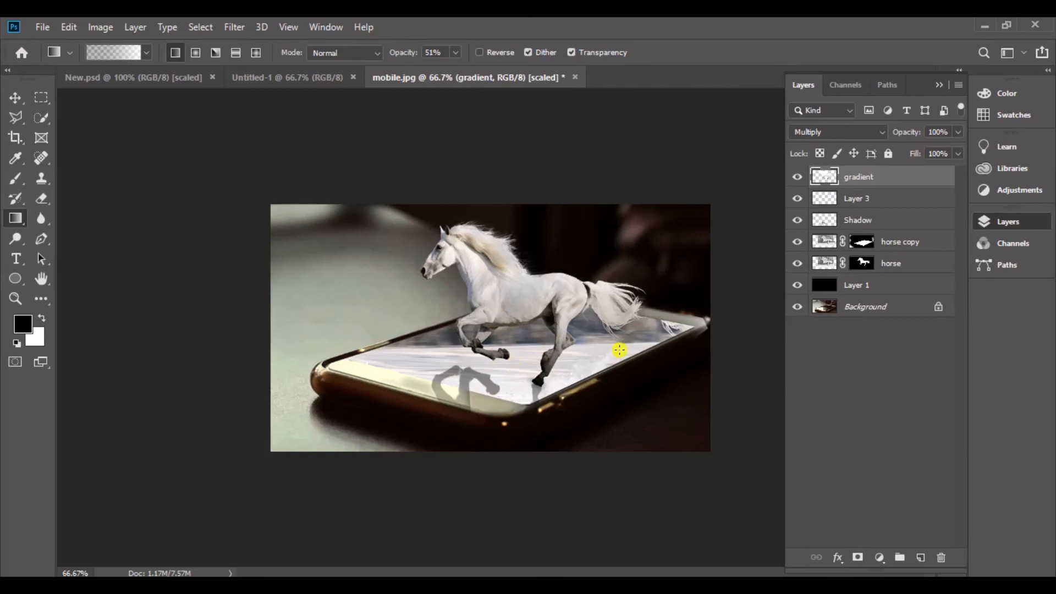
# Place the flare image at about 384% scale over the photo's upper-left corner and set its blend mode to Screen
pyautogui.click(15, 98)
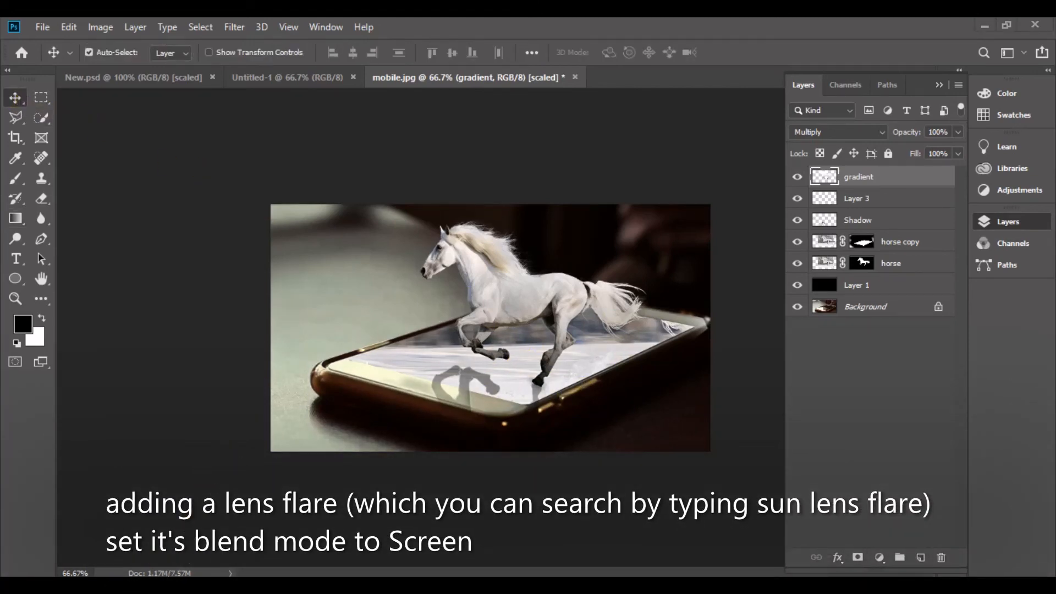
pyautogui.click(193, 588)
pyautogui.moveTo(330, 148); pyautogui.dragTo(380, 217)
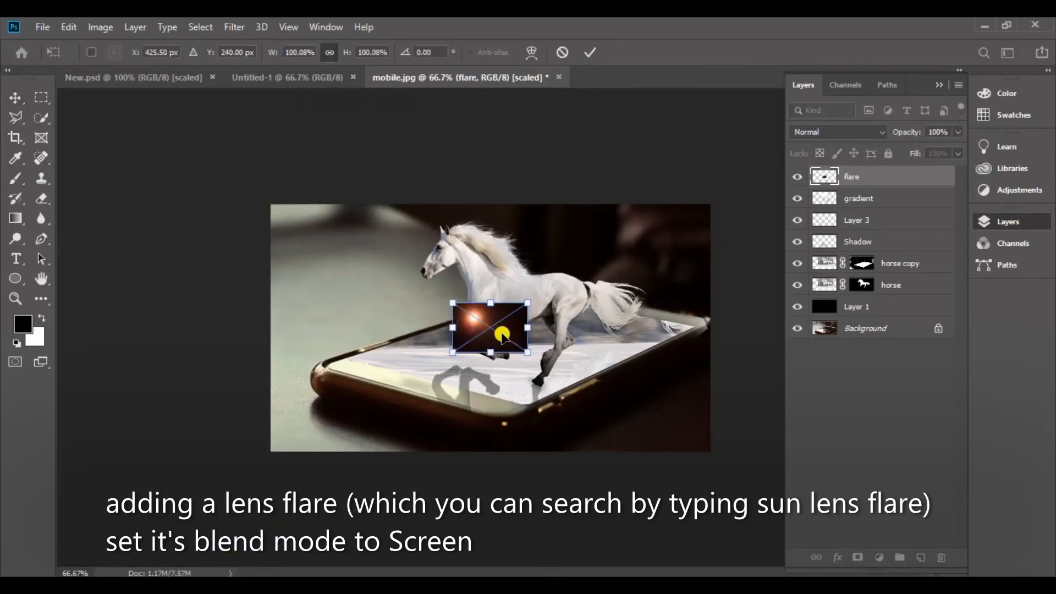
pyautogui.moveTo(527, 352); pyautogui.dragTo(352, 236)
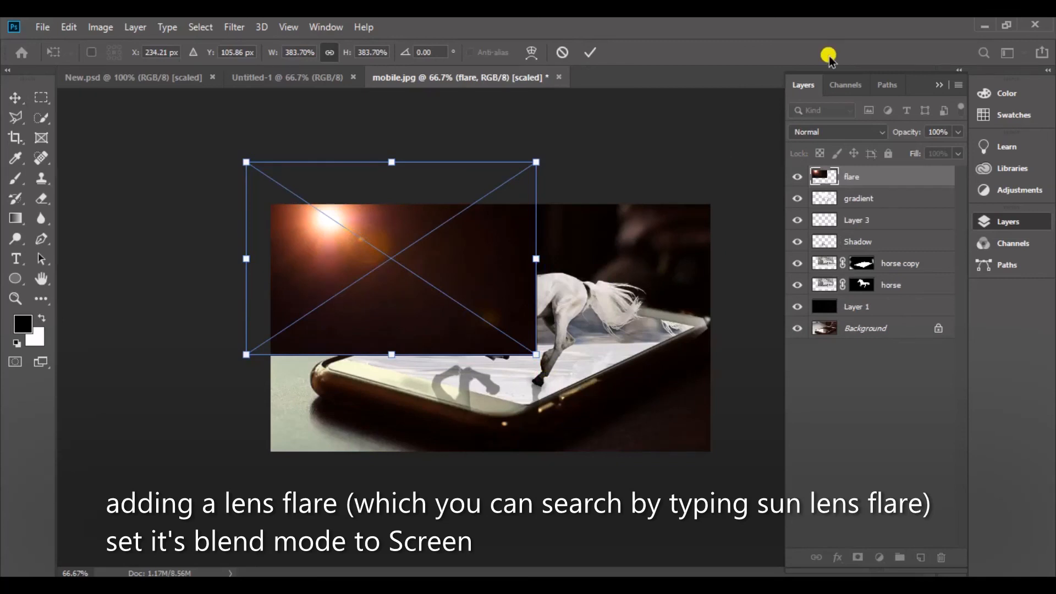
pyautogui.click(836, 132)
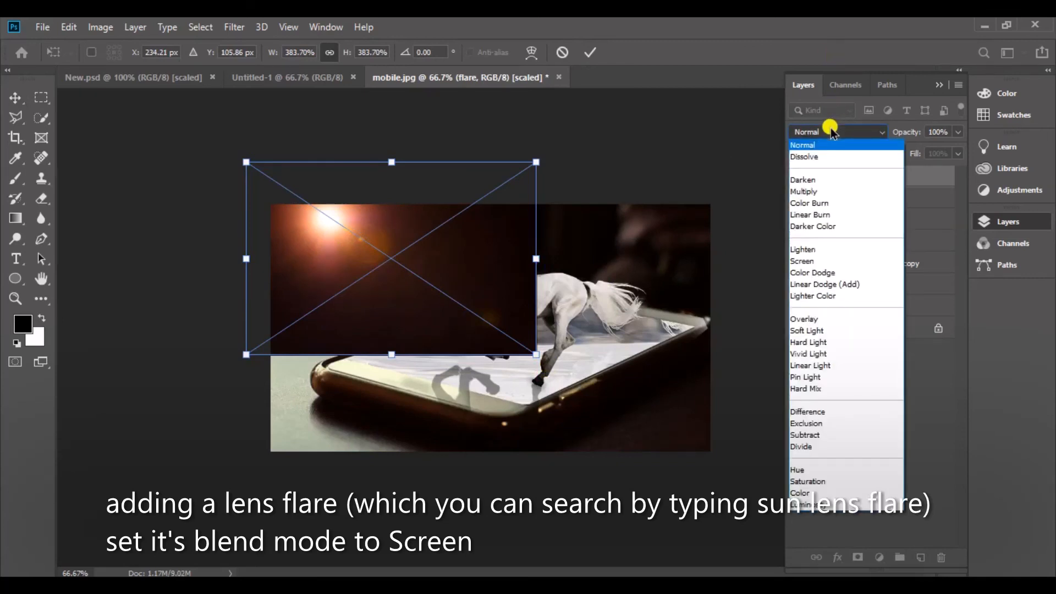
pyautogui.click(823, 261)
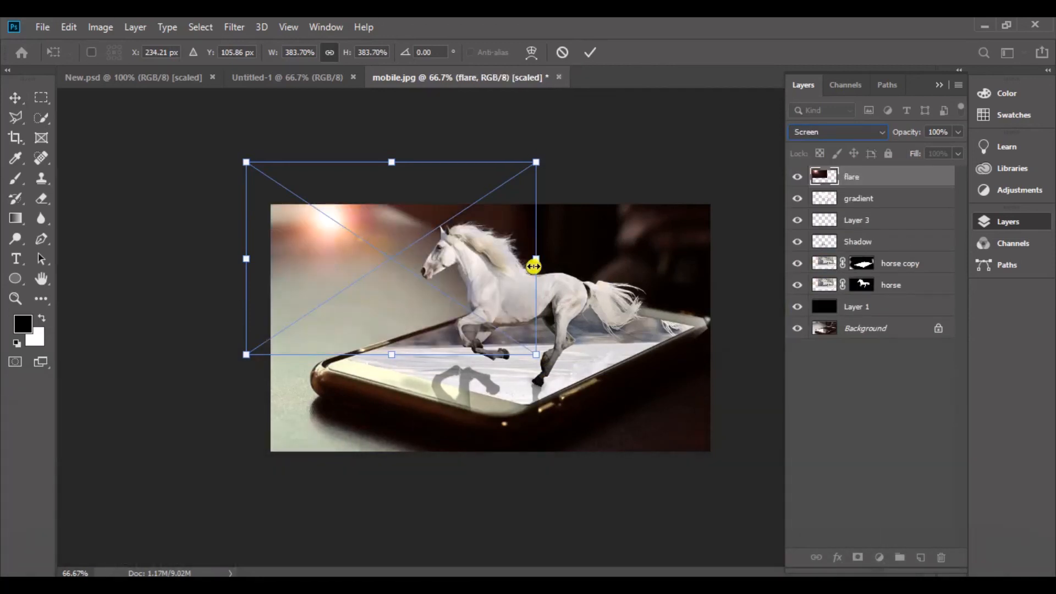
# Enlarge the flare to about 819% so it covers the whole photo, with its glow at the photo's upper-left edge
pyautogui.moveTo(533, 355); pyautogui.dragTo(749, 504)
pyautogui.moveTo(550, 407); pyautogui.dragTo(524, 321)
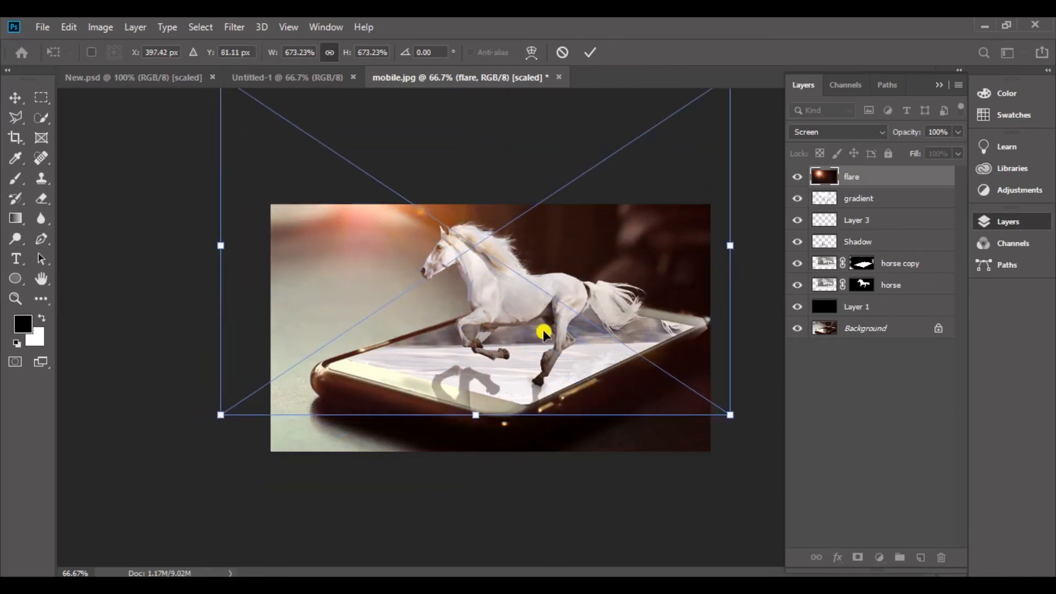
pyautogui.moveTo(737, 430); pyautogui.dragTo(826, 520)
pyautogui.moveTo(533, 379); pyautogui.dragTo(514, 352)
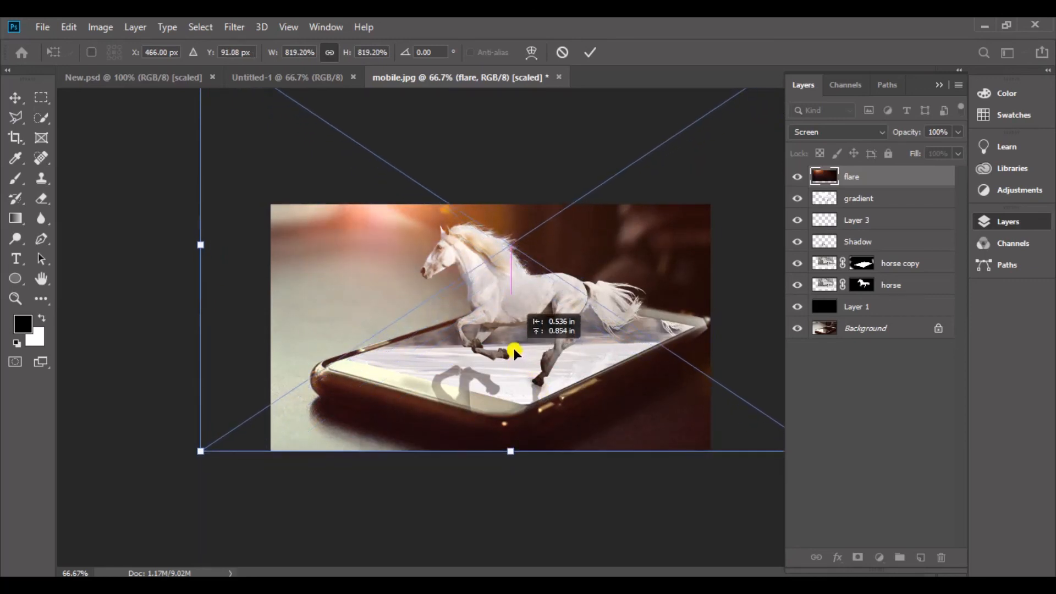
pyautogui.press('Right')
pyautogui.press('Right')
pyautogui.press('Right')
pyautogui.press('Right')
pyautogui.press('Right')
pyautogui.press('Right')
pyautogui.press('Right')
pyautogui.press('Right')
pyautogui.press('Right')
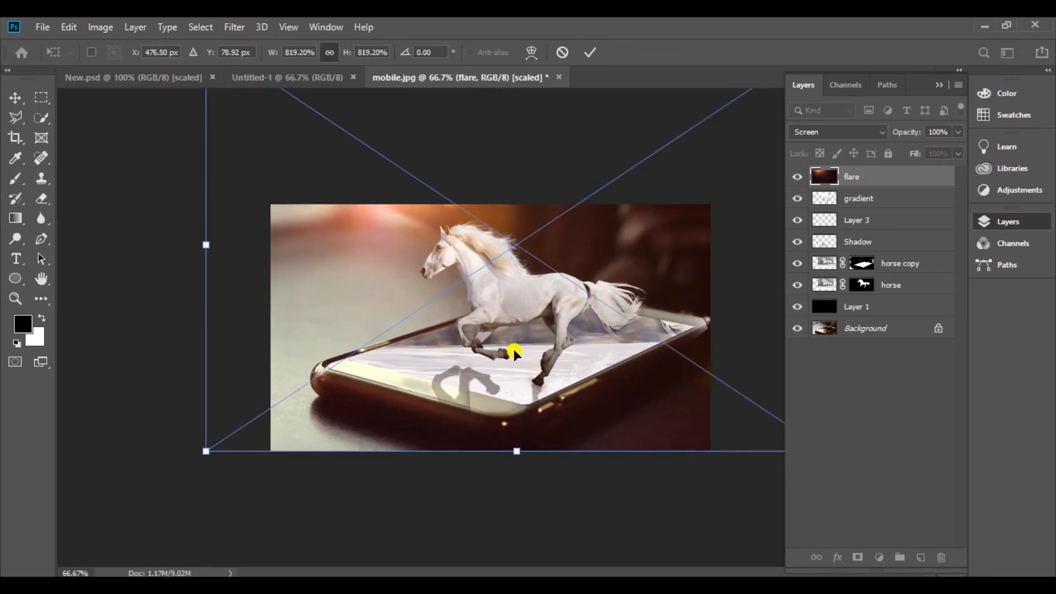
pyautogui.press('Return')
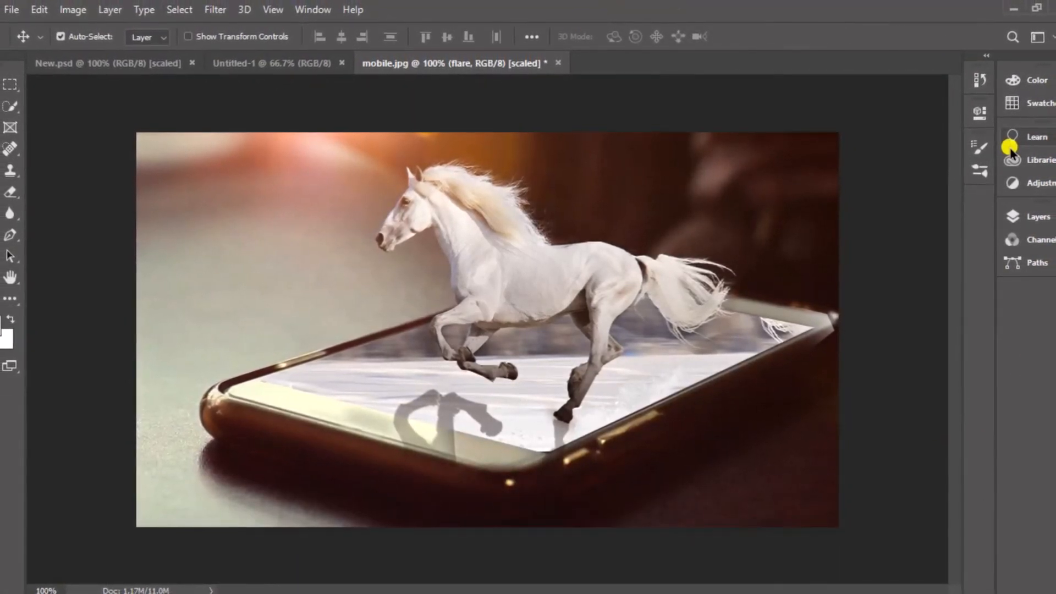
# Compare the original phone photo with the finished composite by isolating the Background layer and restoring all layers
pyautogui.click(1036, 219)
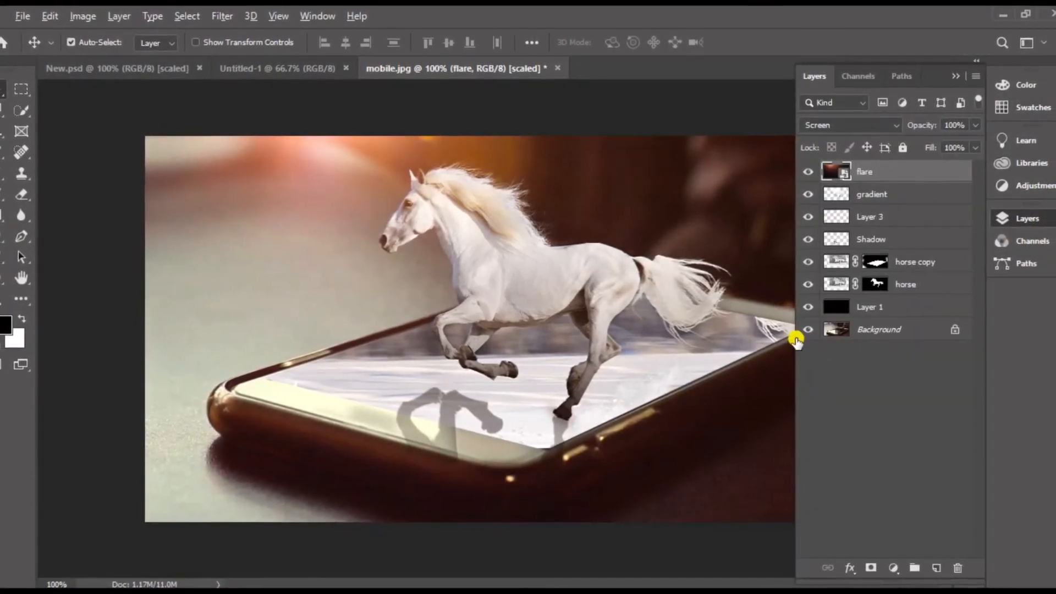
pyautogui.keyDown('alt'); pyautogui.click(807, 329); pyautogui.keyUp('alt')
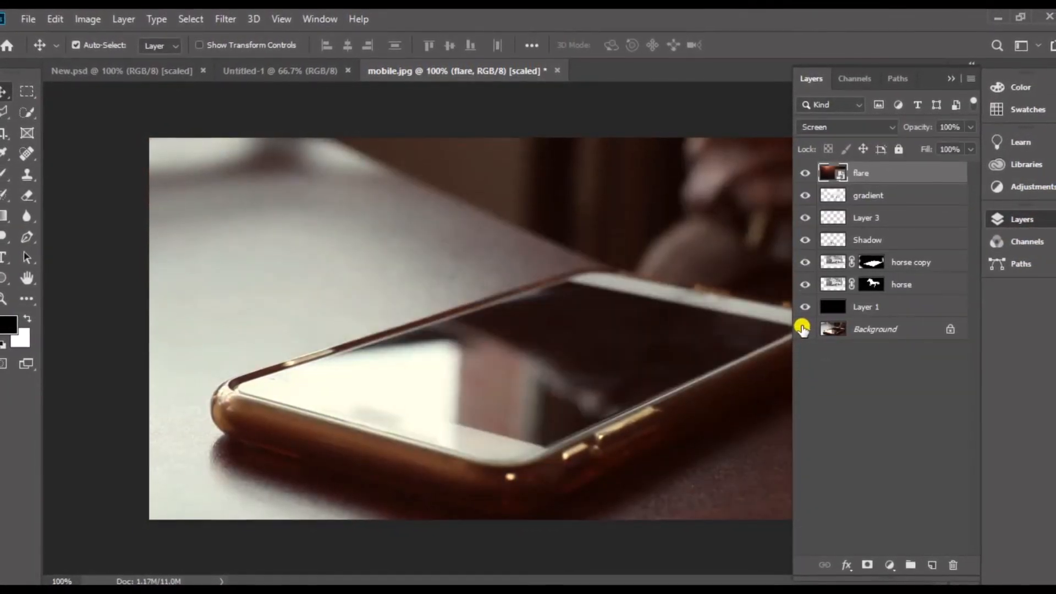
pyautogui.keyDown('alt'); pyautogui.click(803, 329); pyautogui.keyUp('alt')
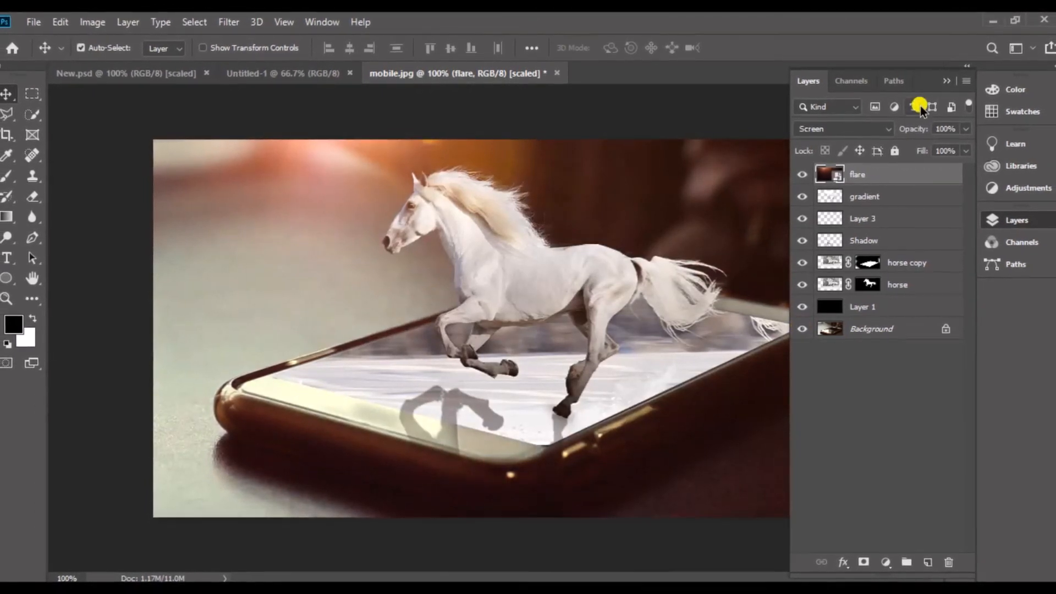
pyautogui.doubleClick(938, 84)
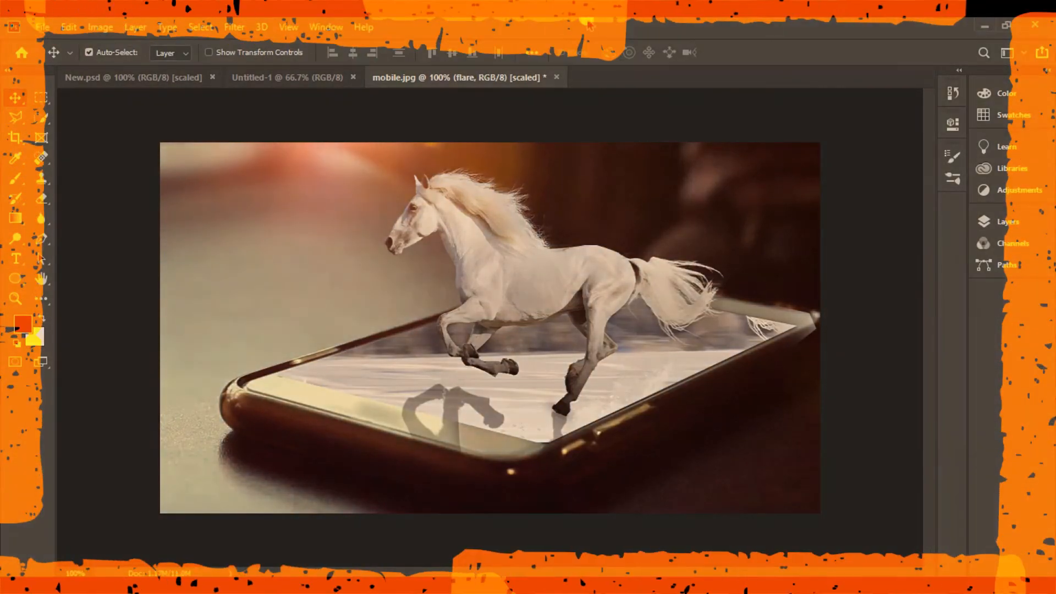